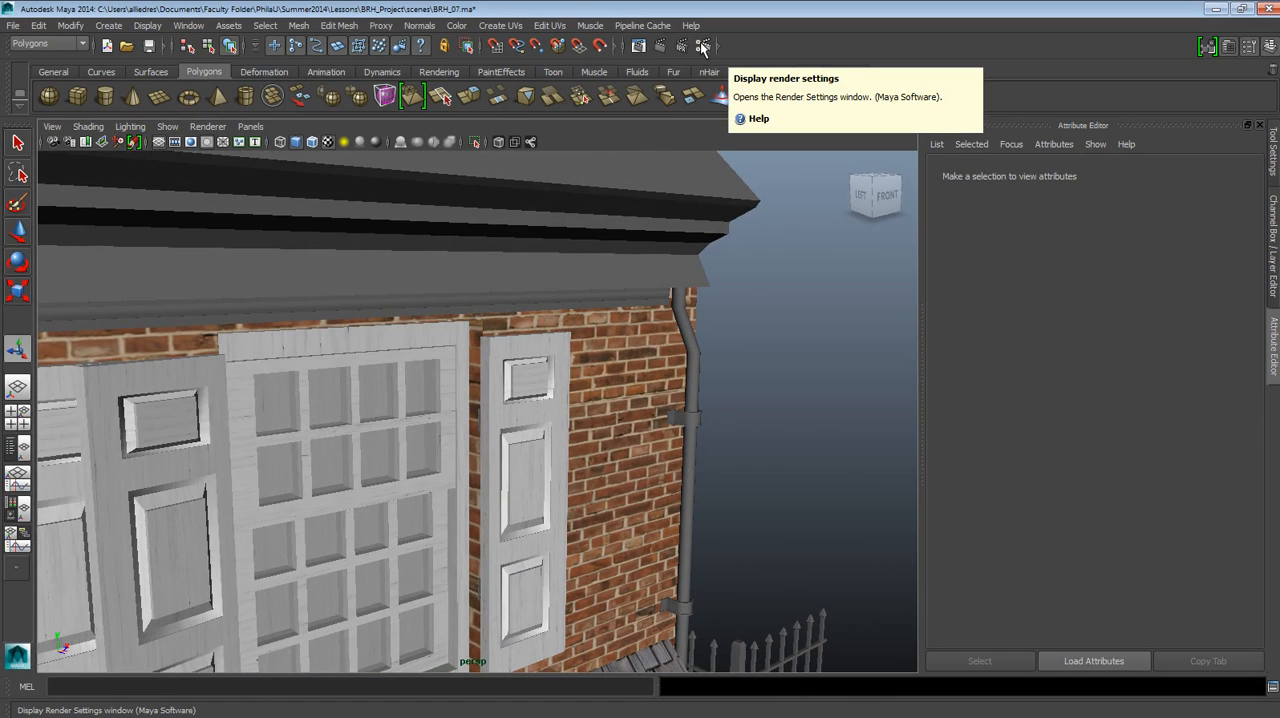
Examine the upper-floor windows, shutters, brick wall and downspout at the corner of the house.
left_click_drag(678, 422, 624, 471, "alt")
middle_click_drag(624, 471, 669, 428, "alt")
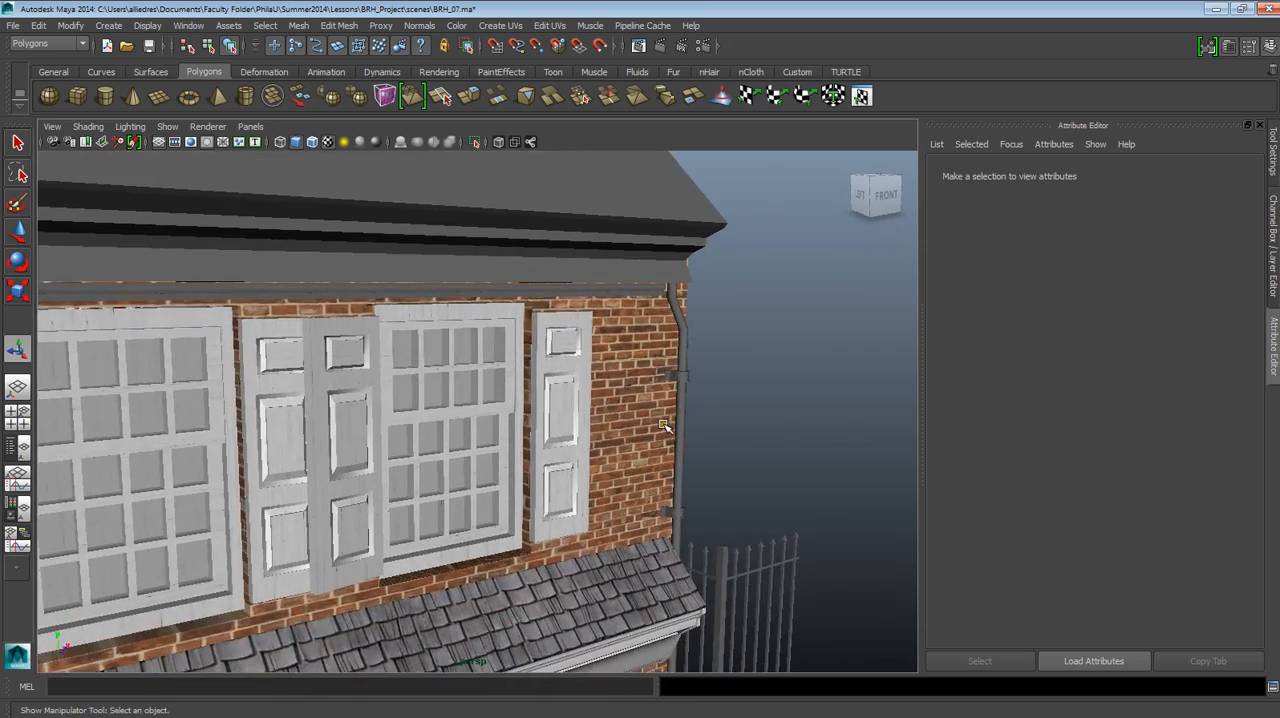
mouse_move(669, 428)
right_mouse_down("alt")
mouse_move(646, 431)
mouse_move(658, 418)
right_mouse_up("alt")
right_click_drag(640, 548, 412, 620, "alt")
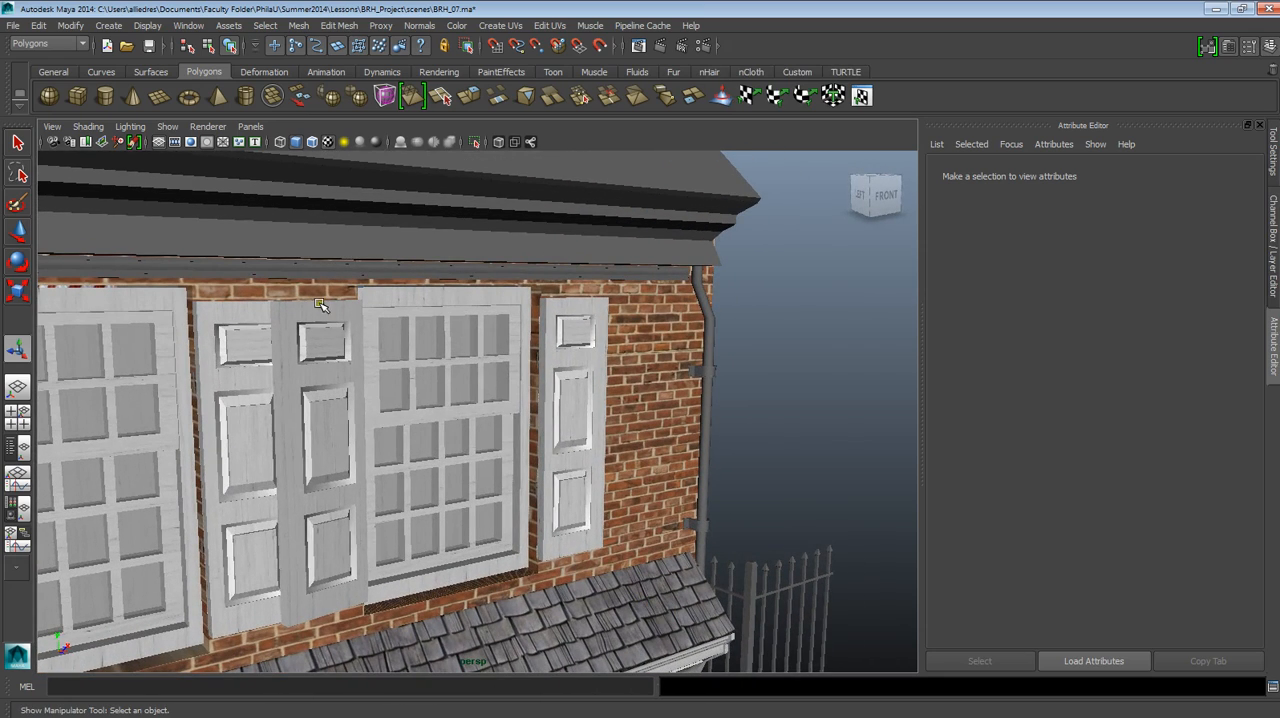
middle_click_drag(606, 498, 622, 477, "alt")
left_click_drag(622, 477, 505, 524, "alt")
right_click_drag(505, 524, 514, 568, "alt")
left_click_drag(514, 568, 497, 550, "alt")
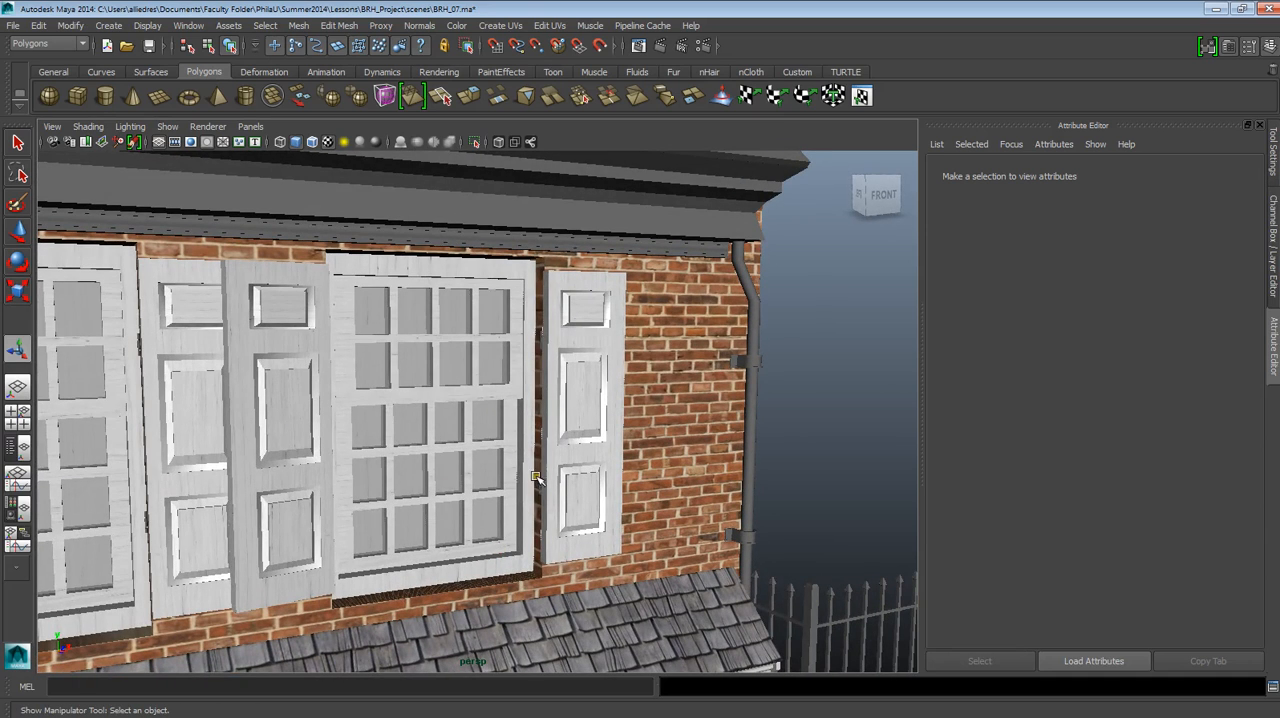
scroll(540, 476, "down", 3)
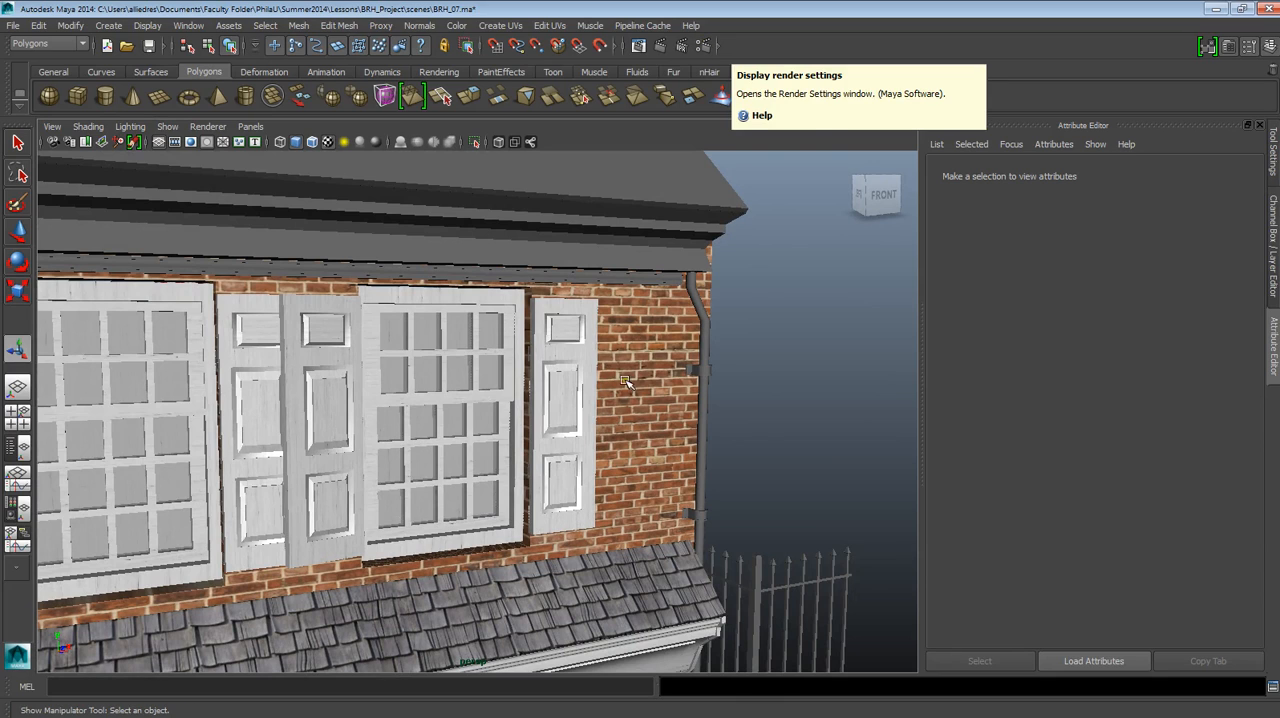
left_click_drag(555, 456, 586, 434, "alt")
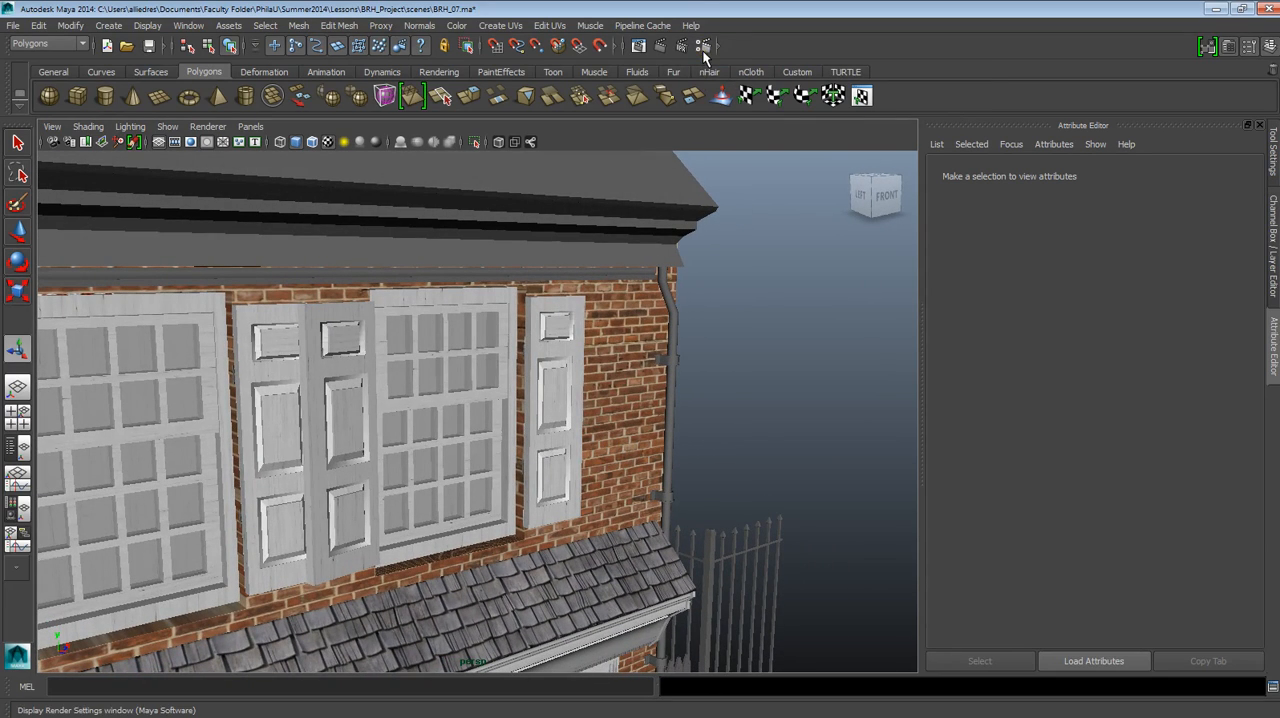
scroll(720, 380, "up", 5)
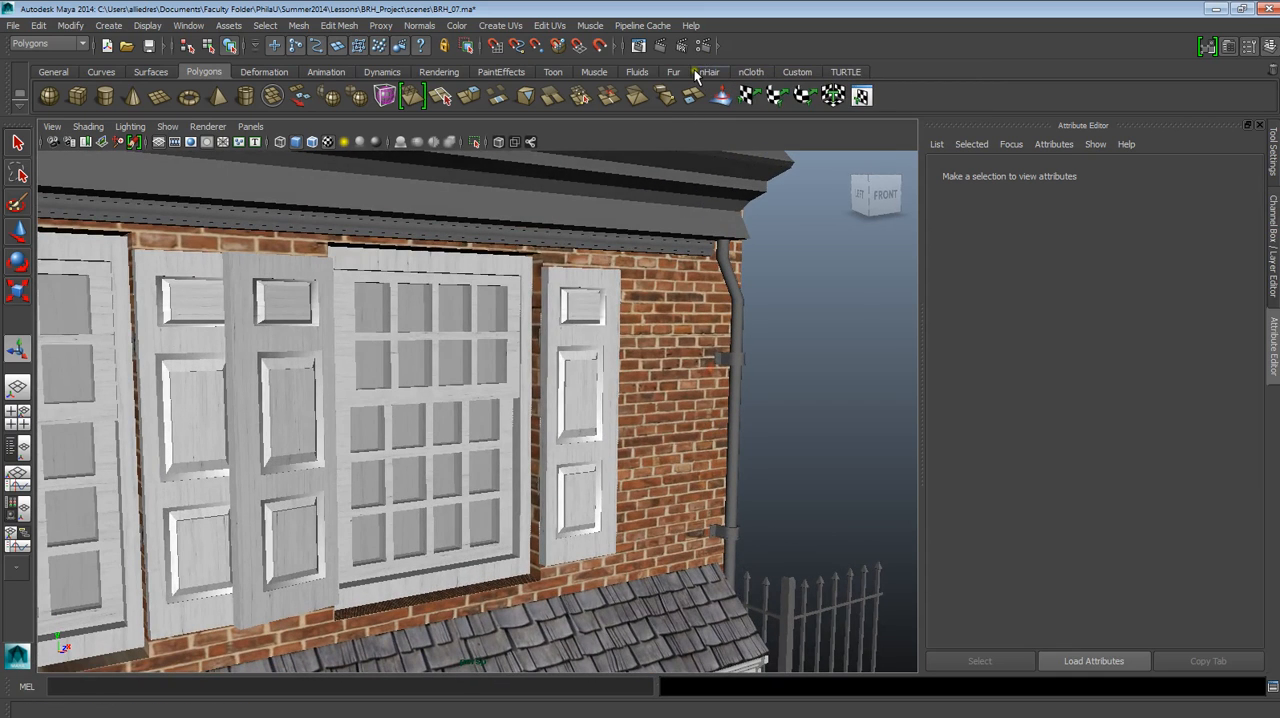
Open the Render Settings and reposition the window beside the house view.
left_click(704, 46)
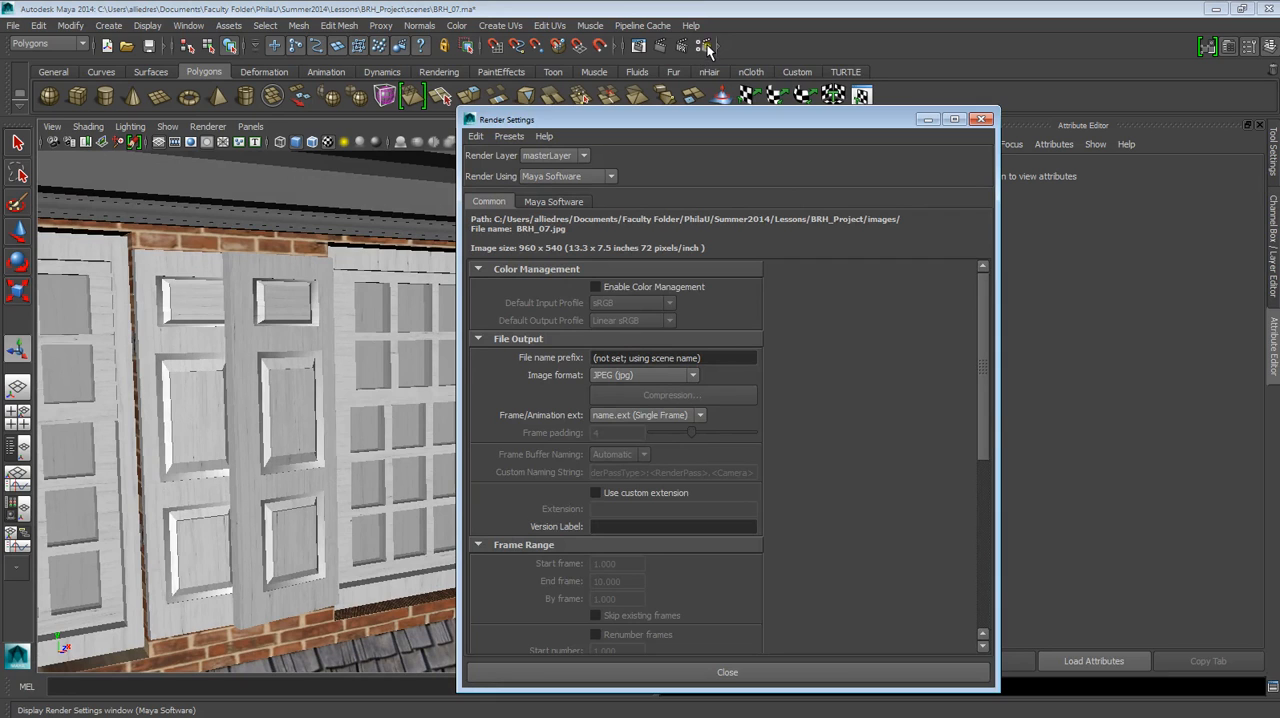
left_click_drag(697, 120, 735, 107)
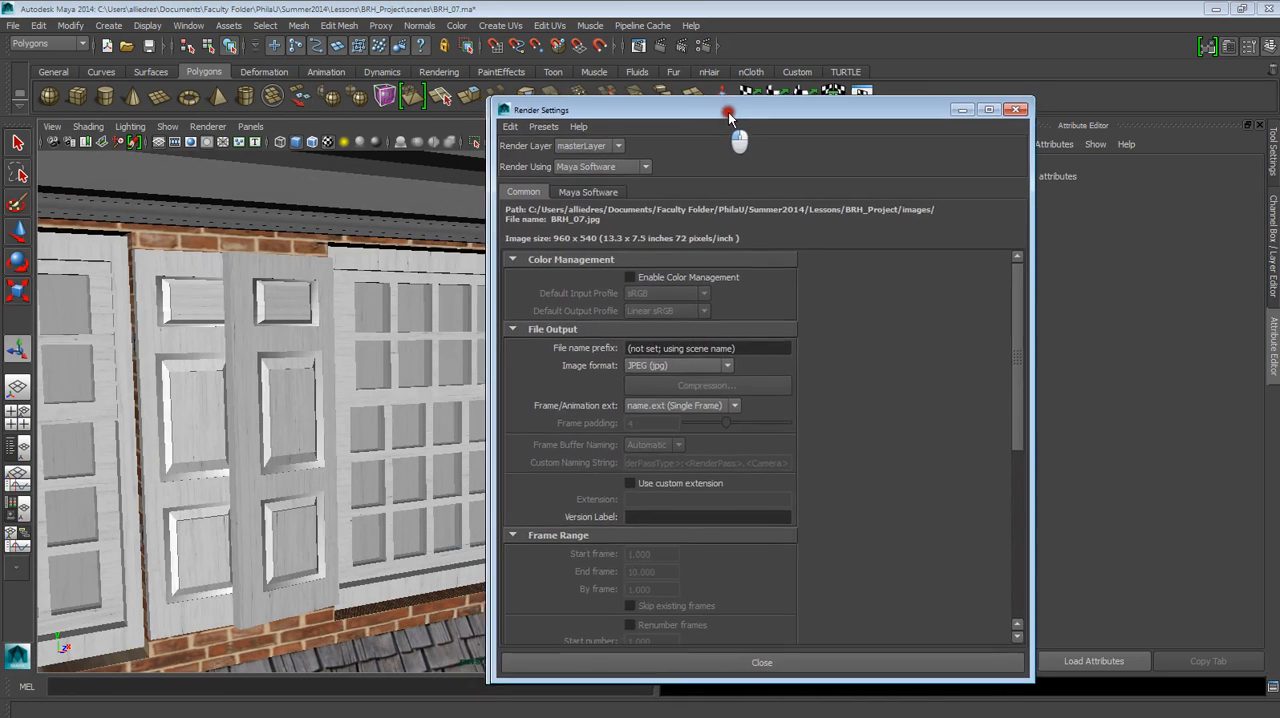
left_click_drag(1038, 677, 1048, 716)
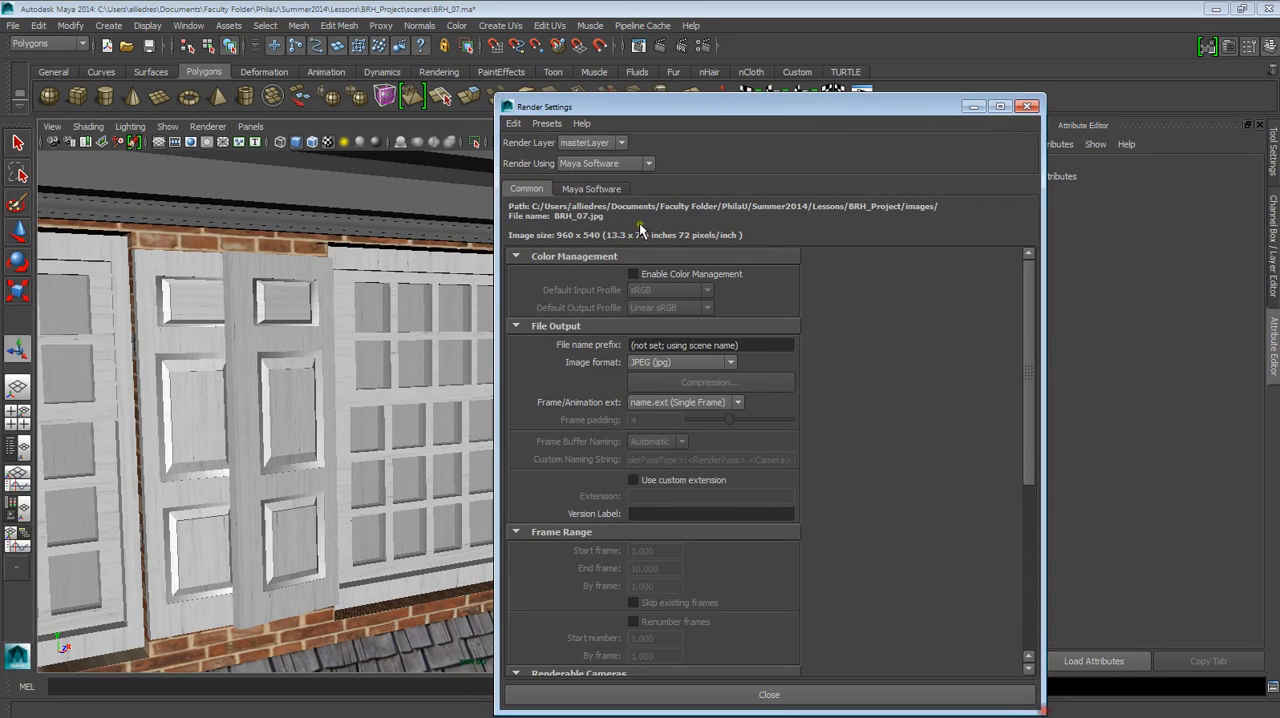
left_click_drag(624, 105, 659, 62)
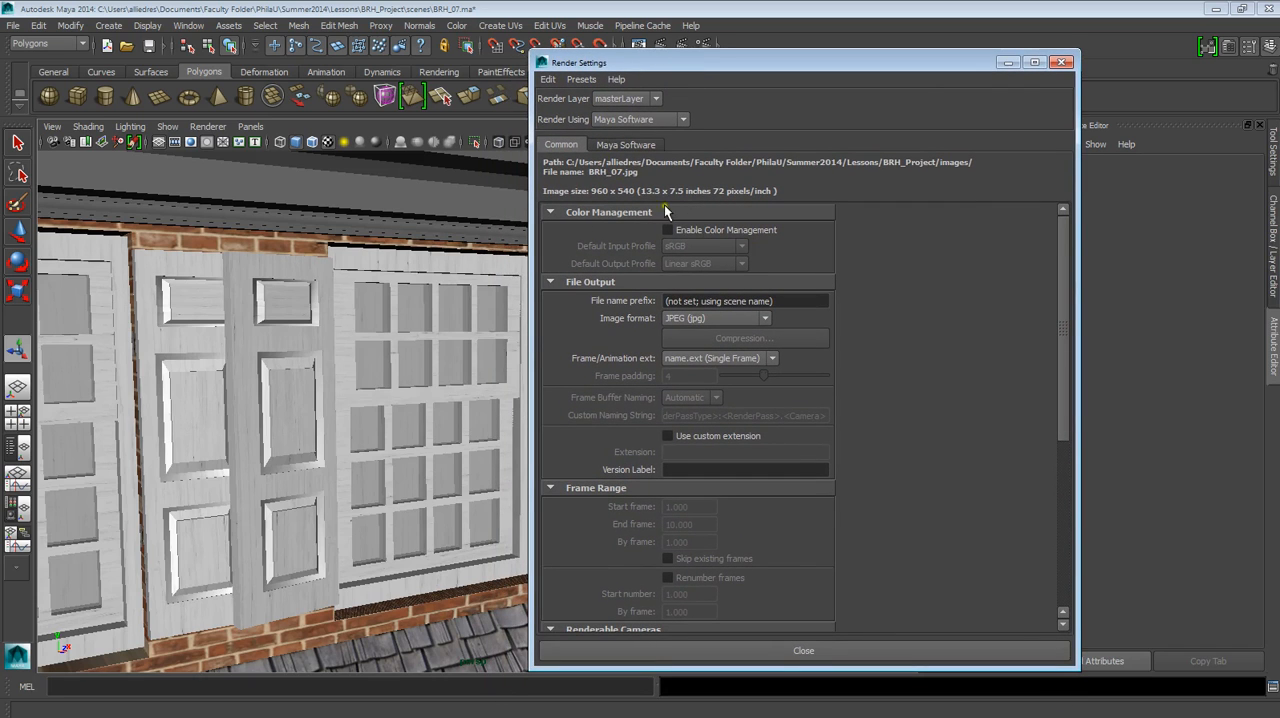
Review the common render settings, from color management and file output to the renderable camera and image size.
scroll(656, 538, "down", 5)
scroll(660, 535, "up", 5)
scroll(718, 512, "down", 5)
scroll(733, 527, "up", 5)
scroll(730, 430, "down", 5)
scroll(734, 455, "up", 2)
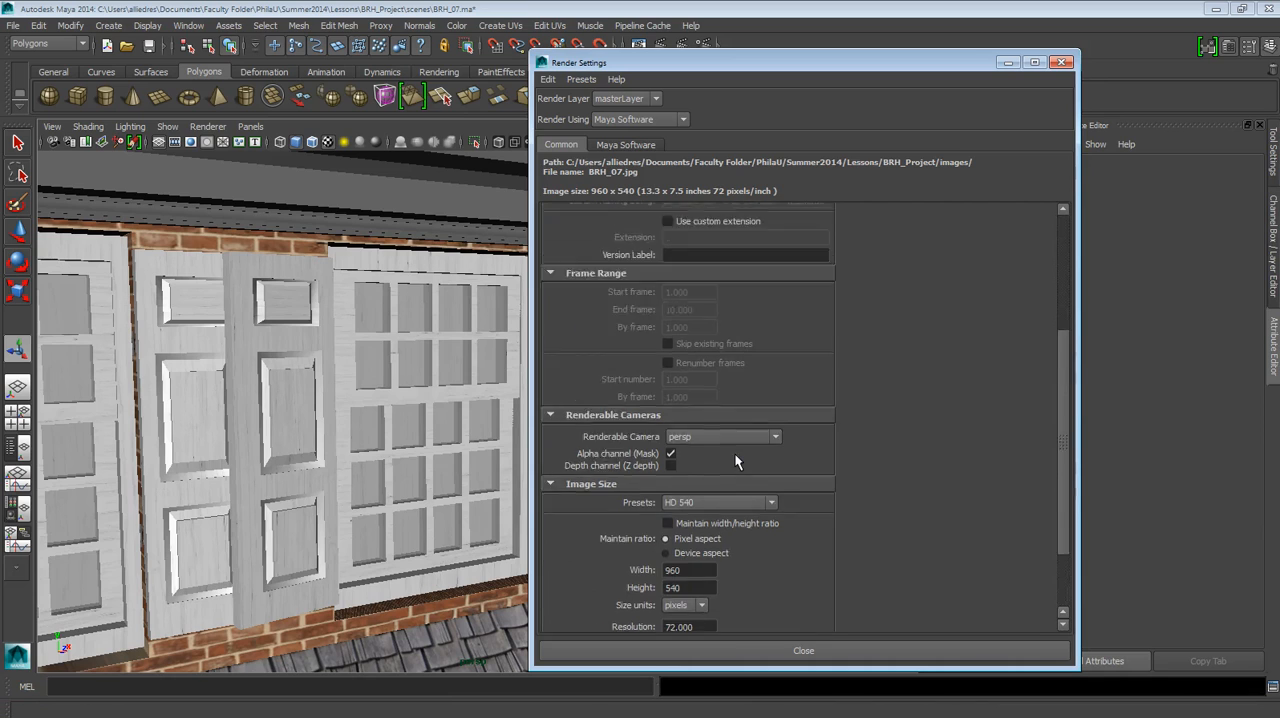
scroll(734, 461, "up", 3)
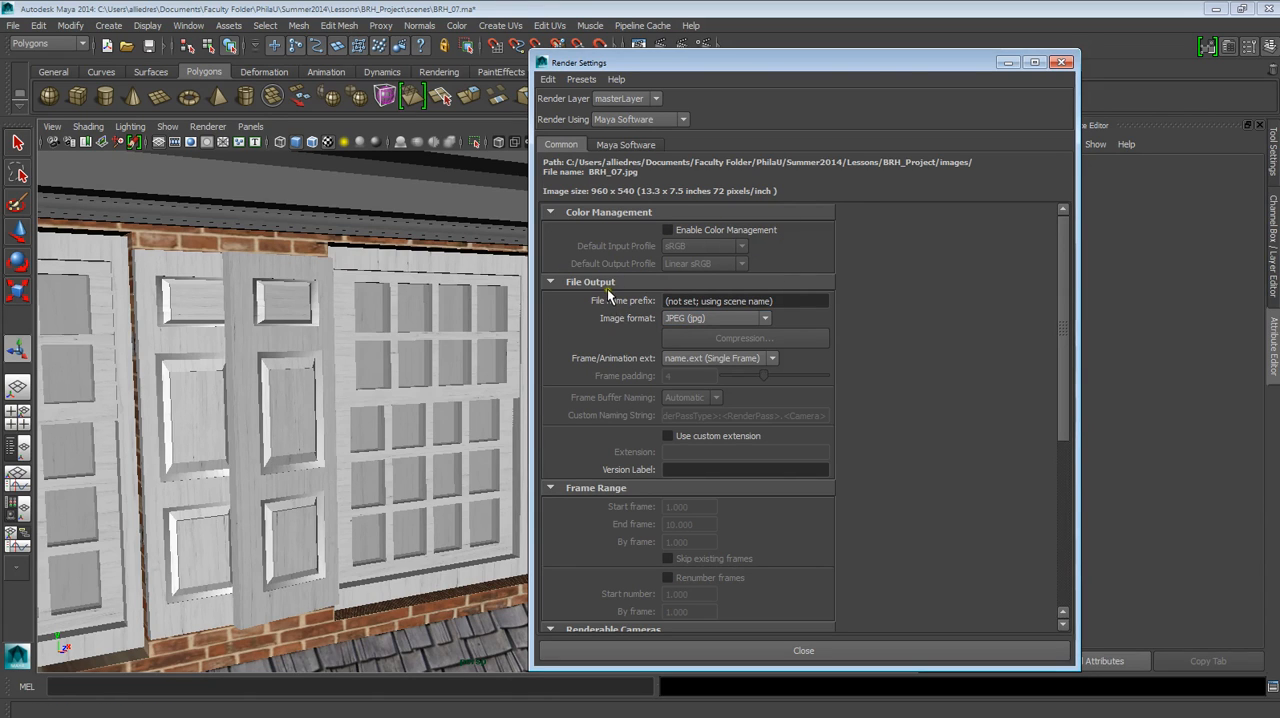
Set the render's file name prefix to Progress.
left_click(671, 301)
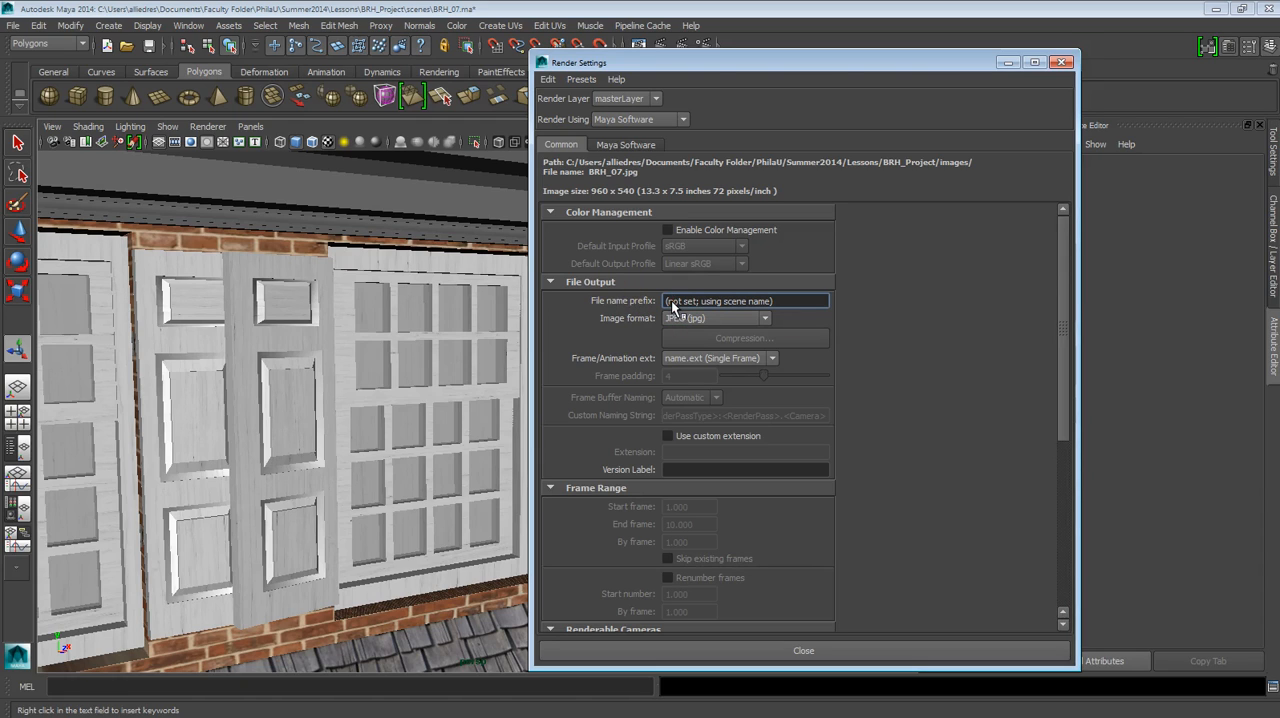
left_click_drag(668, 301, 787, 314)
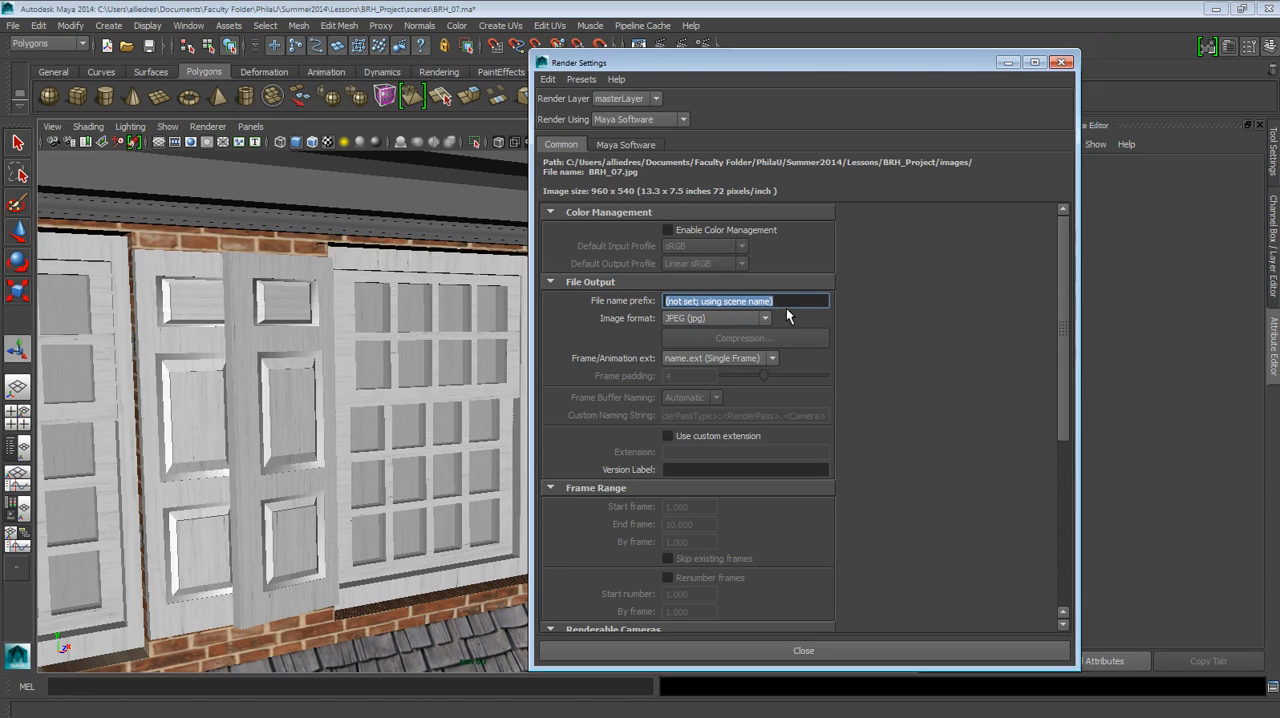
type("Prog")
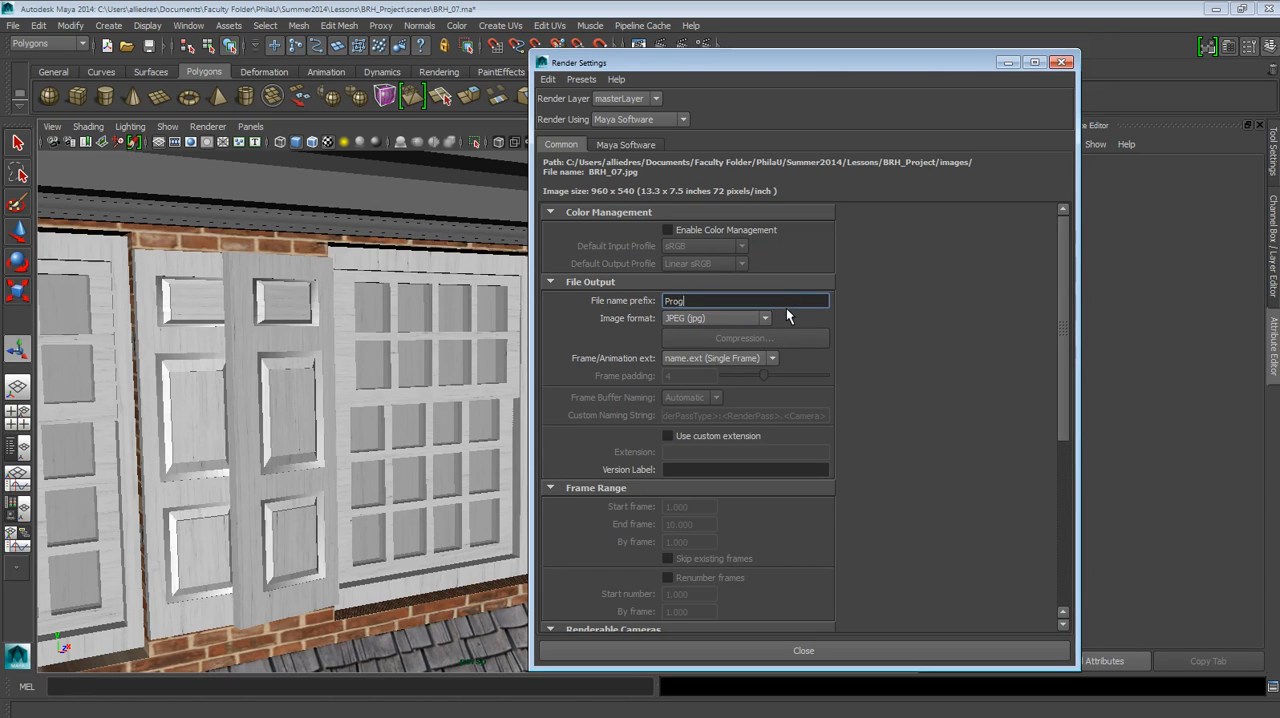
type("ress")
Set the render output image format to PNG (png).
left_click(708, 320)
scroll(698, 403, "down", 2)
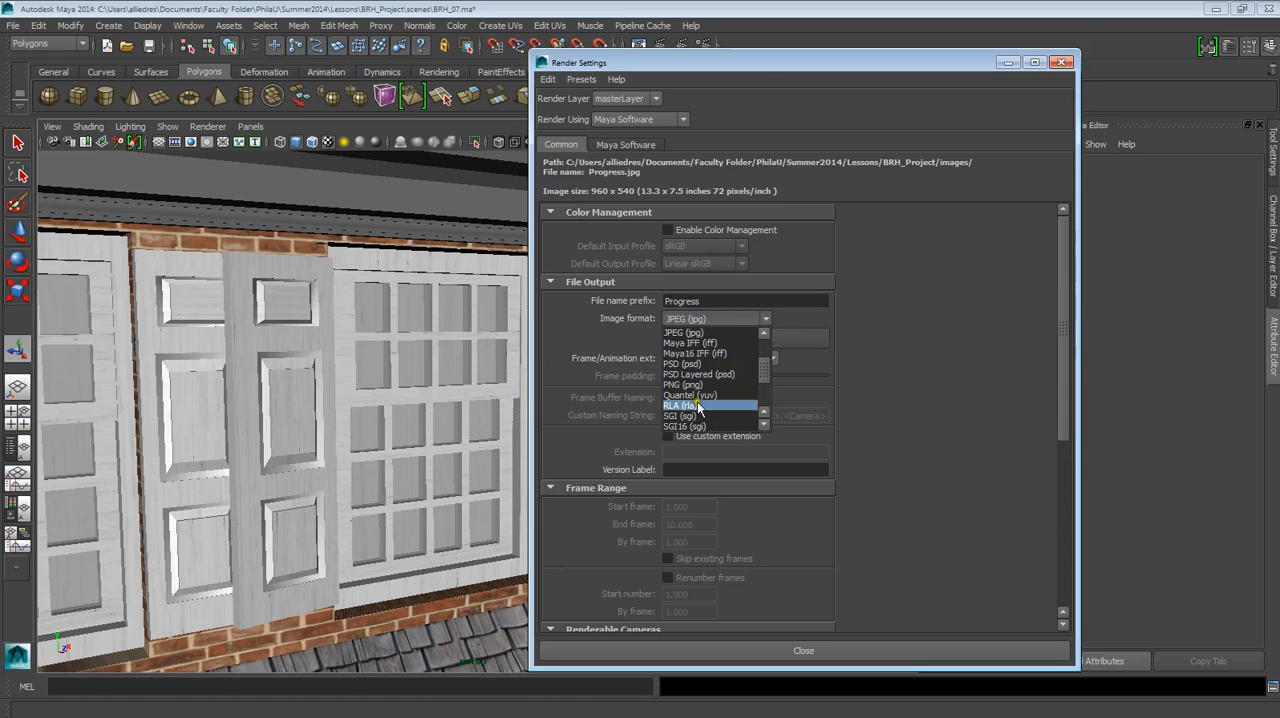
scroll(698, 399, "up", 1)
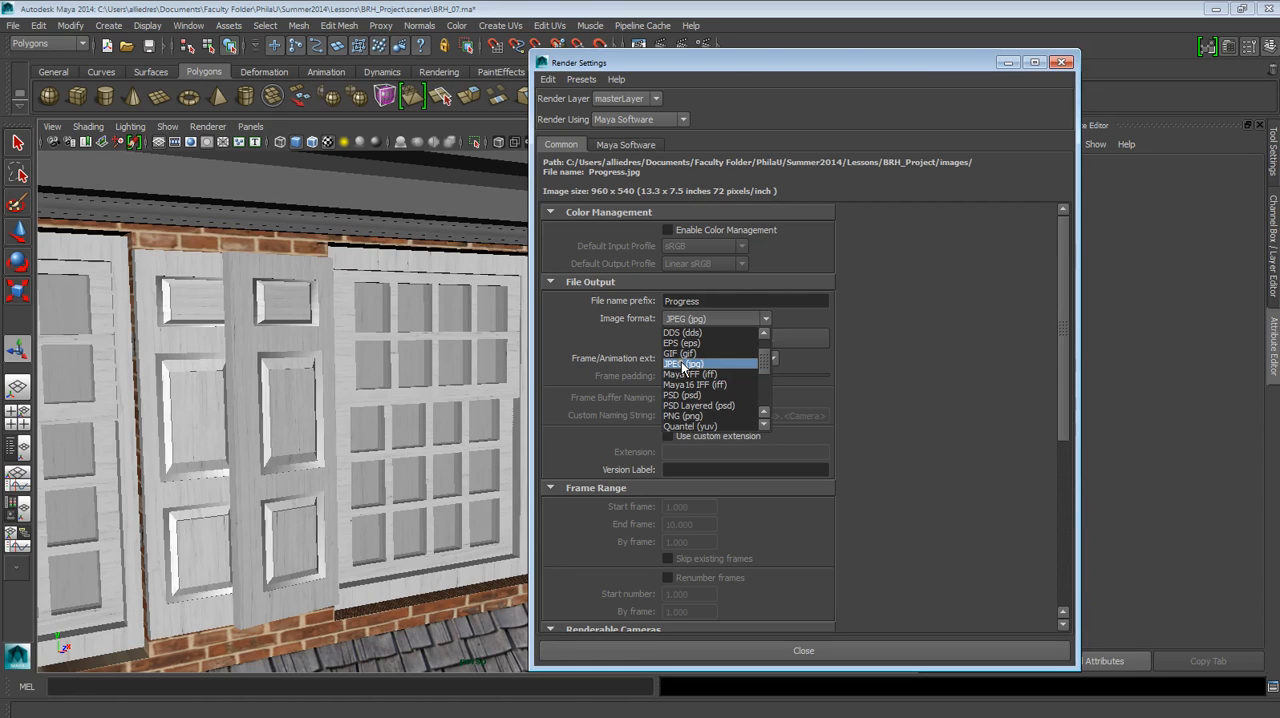
scroll(684, 370, "down", 1)
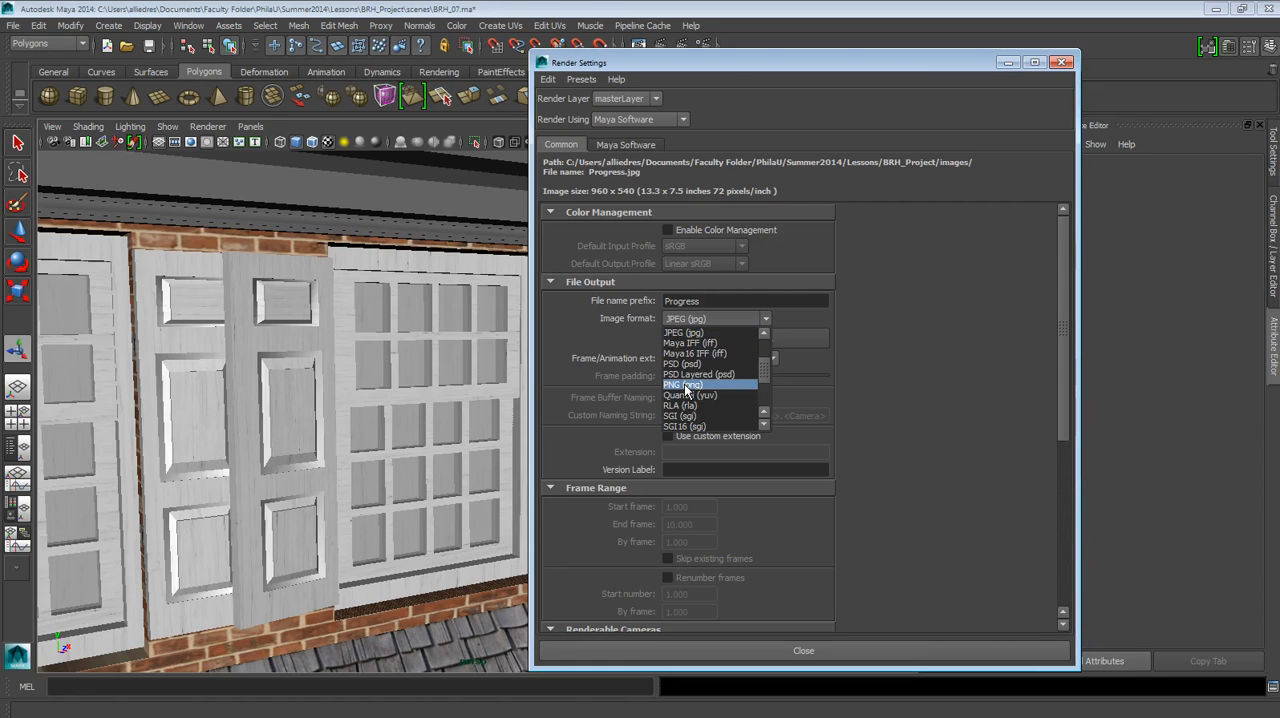
left_click(686, 385)
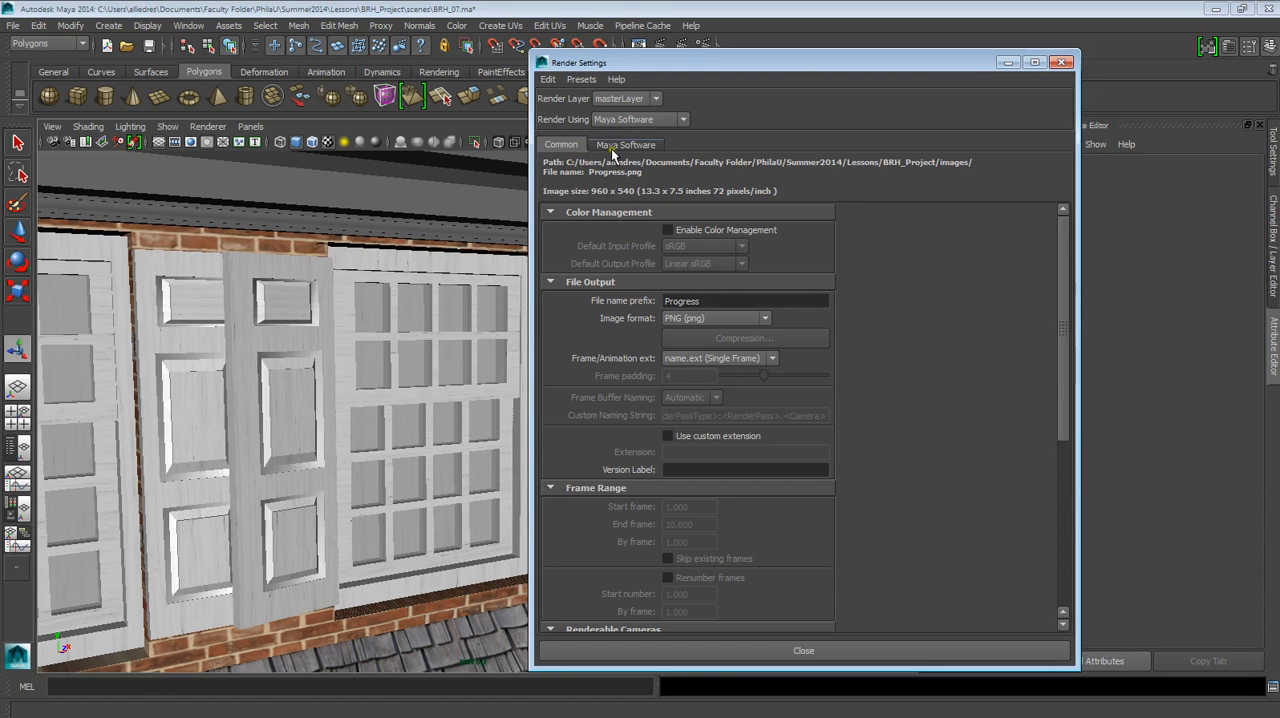
Render the current frame with Maya Software and bring the Render Settings back in front of the result.
left_click_drag(591, 62, 759, 144)
left_click(661, 46)
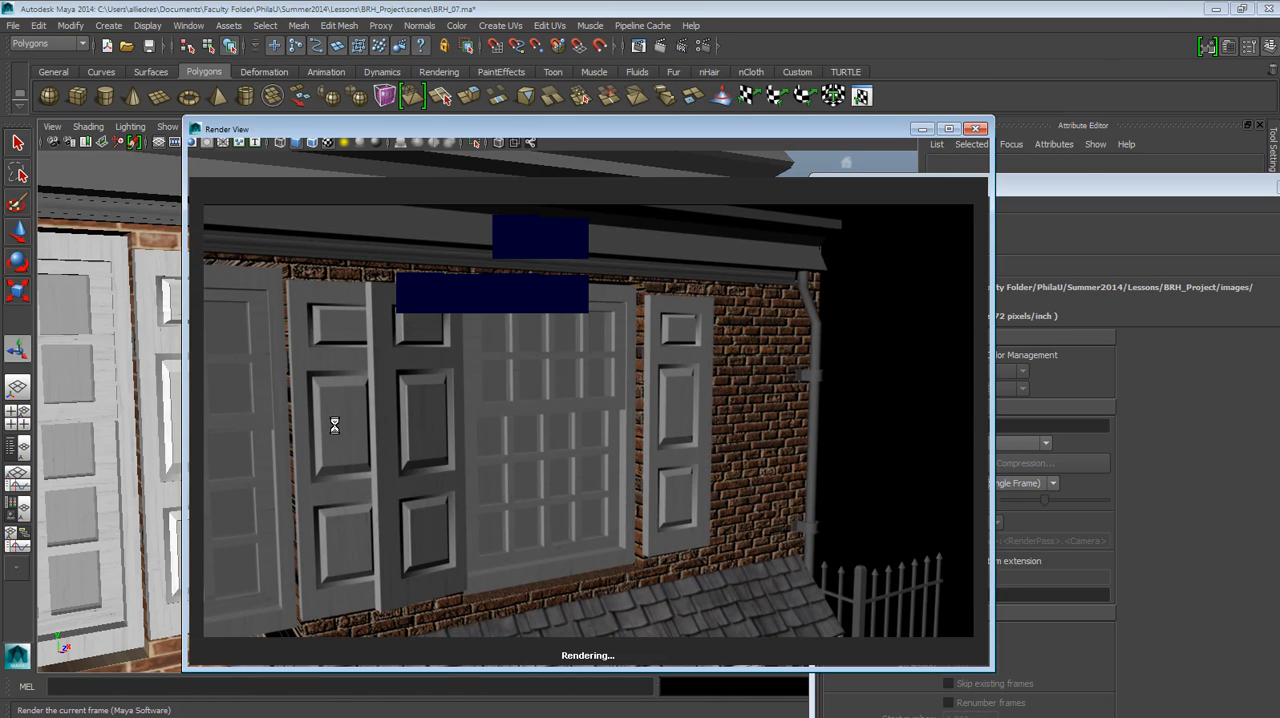
left_click(1090, 193)
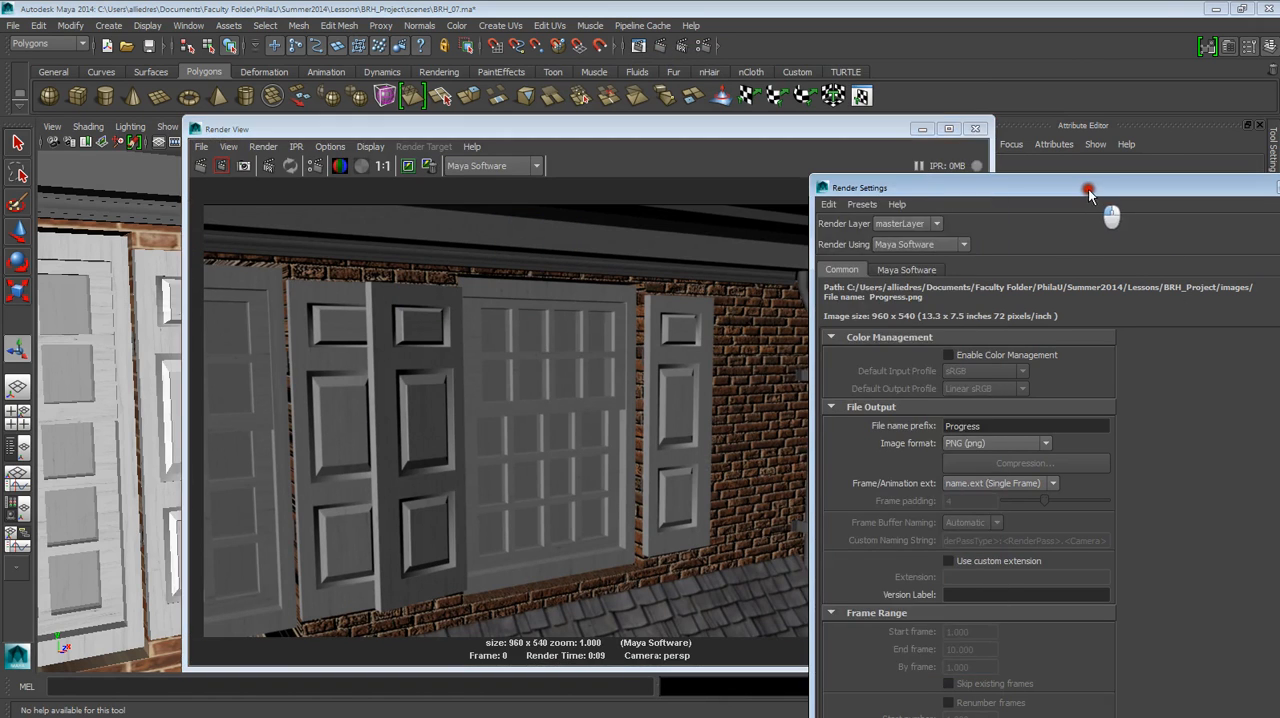
left_click_drag(1090, 193, 883, 165)
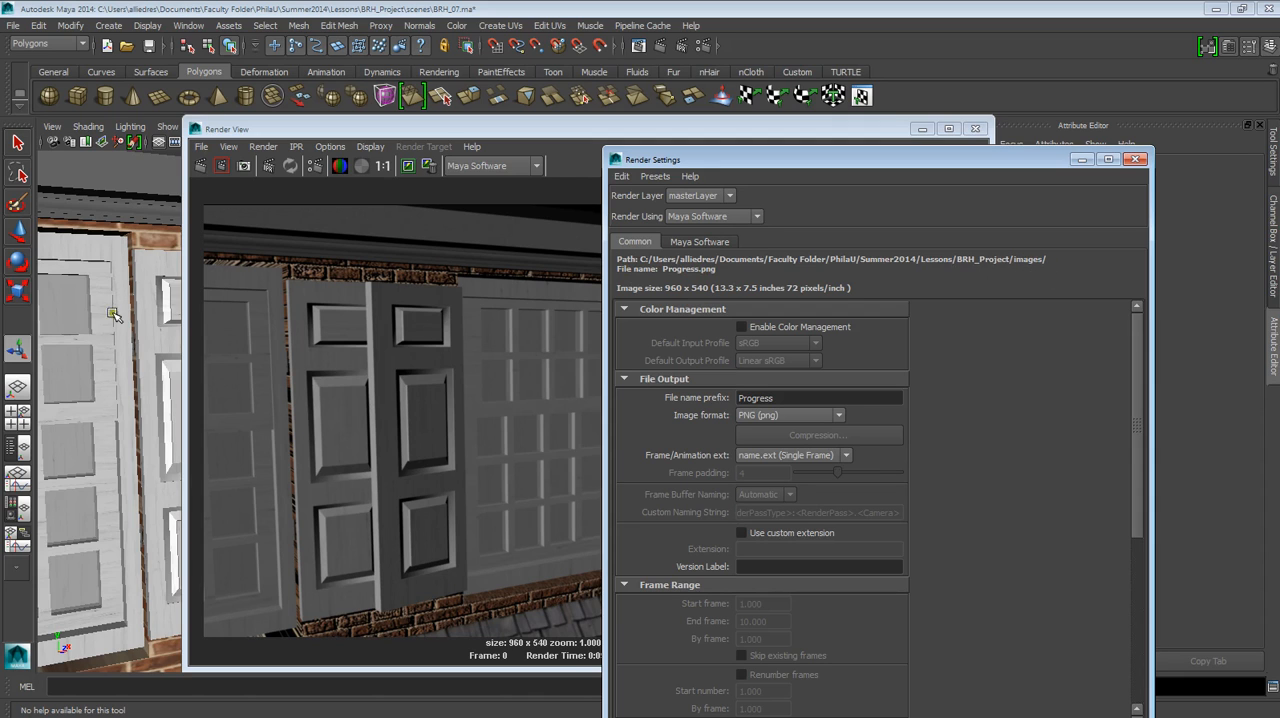
Switch to Windows Explorer and inspect the newest Progress image in the tmp folder inside BRH_Project's images folder.
left_click(119, 189)
left_click(924, 711)
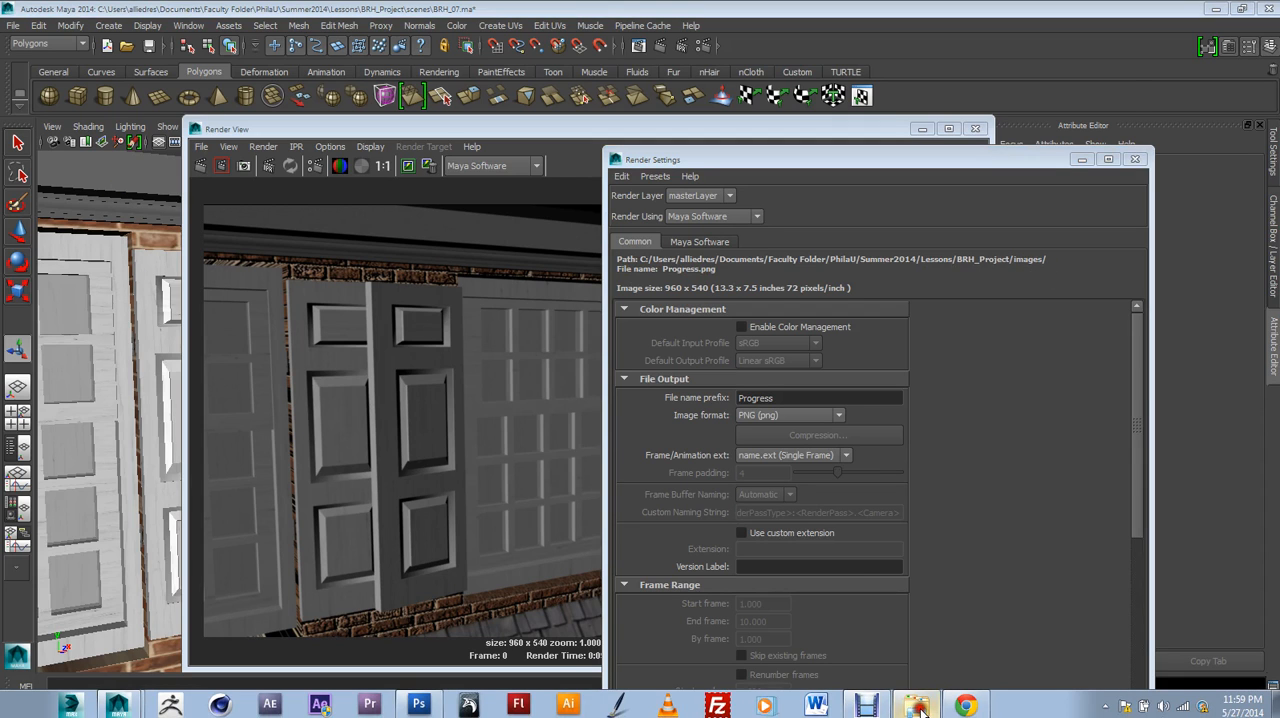
left_click(691, 409)
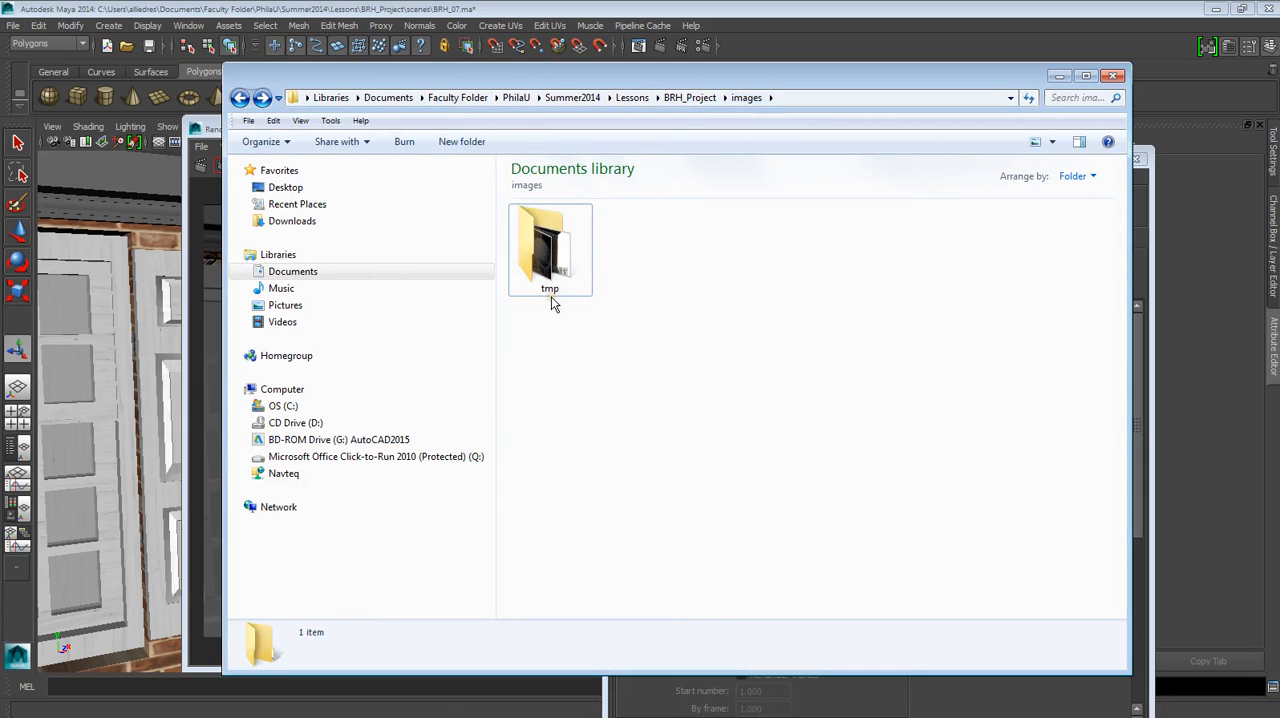
double_click(549, 270)
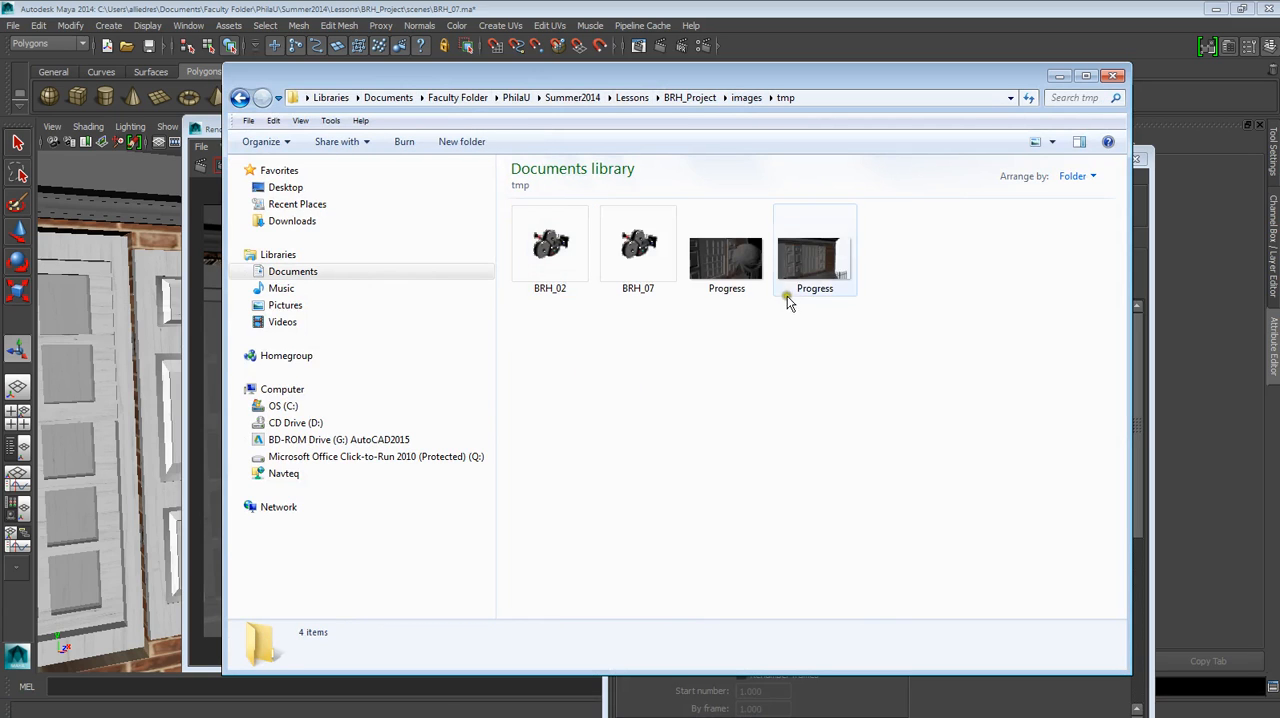
left_click(806, 268)
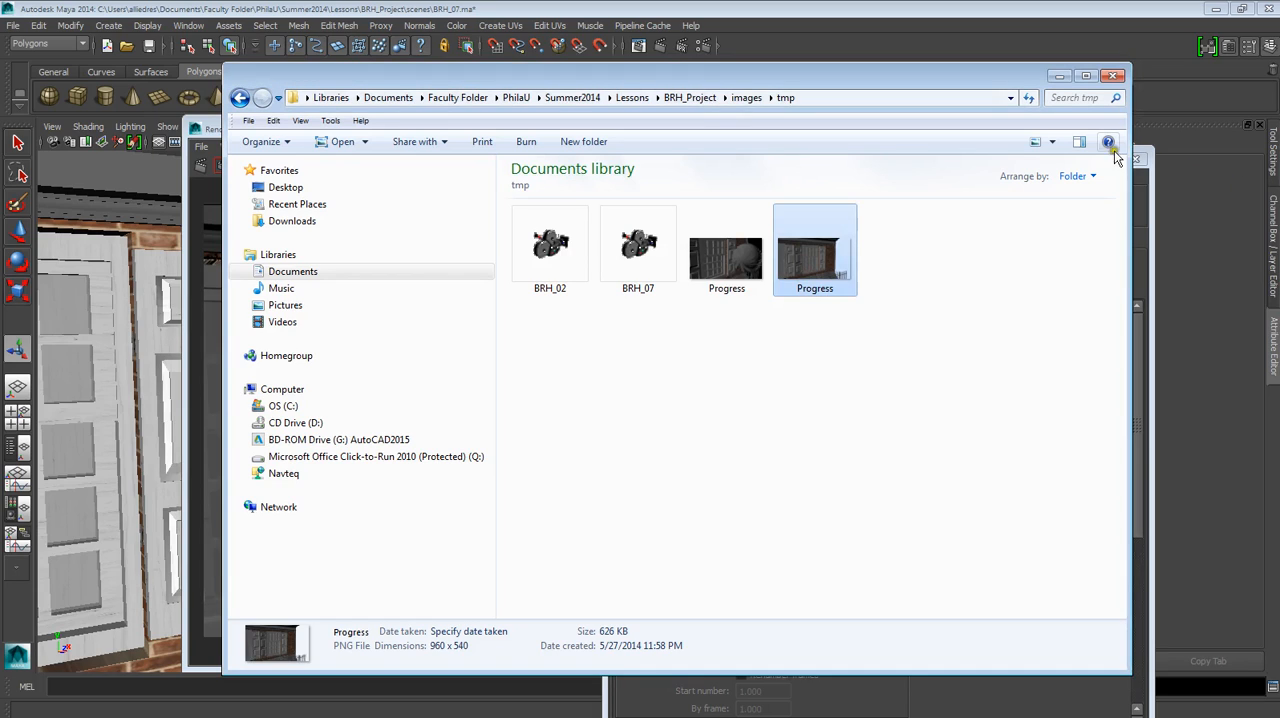
left_click(1061, 76)
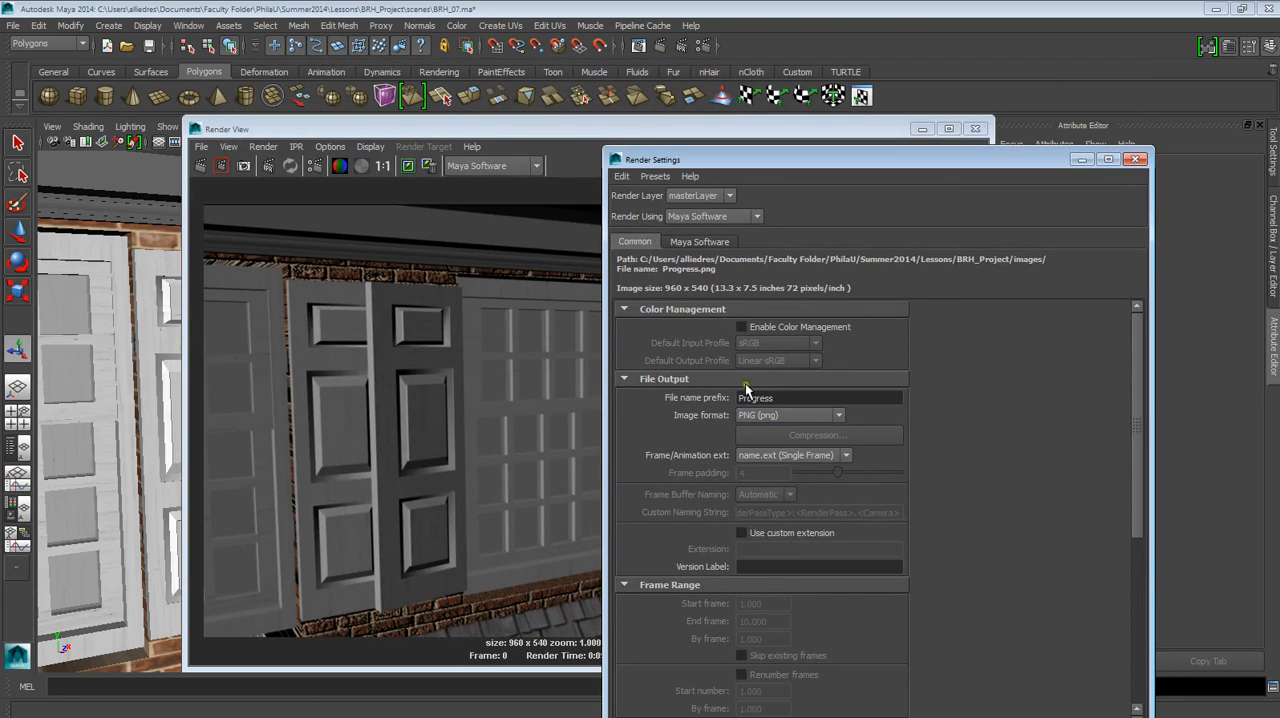
Uncover the full rendered frame, start saving it as an image and look over the available file types.
left_click_drag(743, 168, 920, 136)
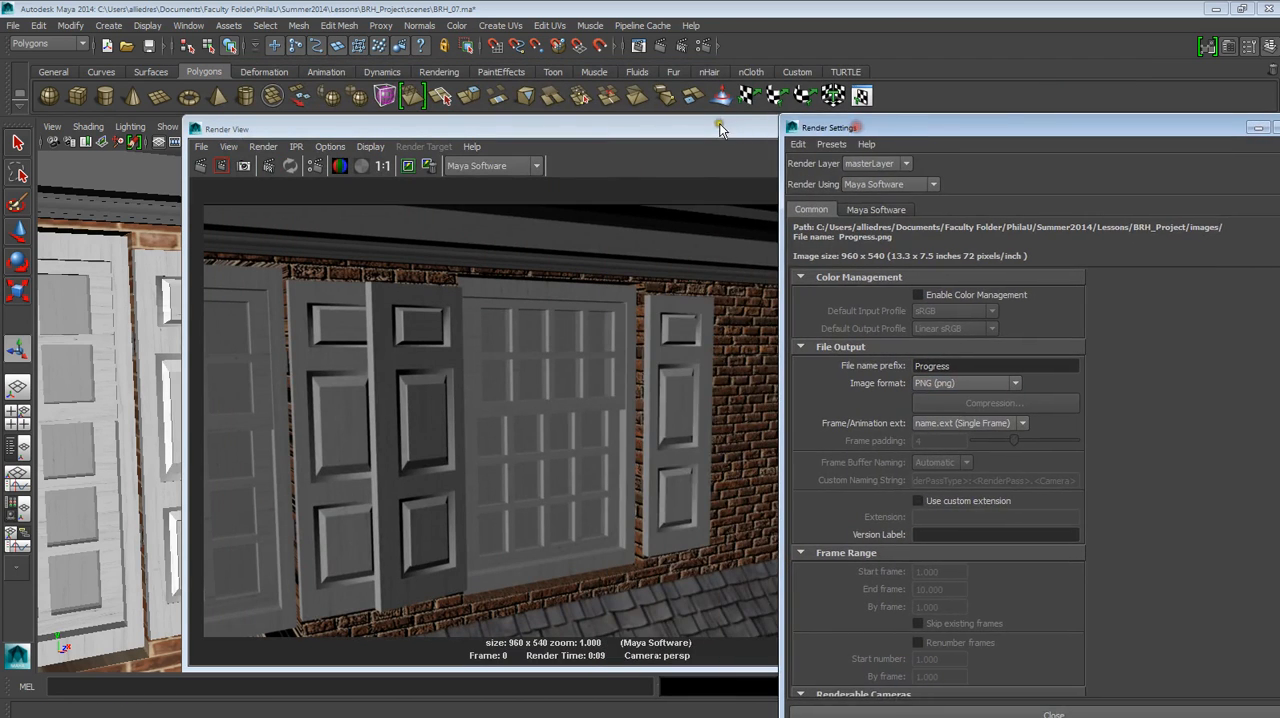
left_click_drag(717, 128, 628, 130)
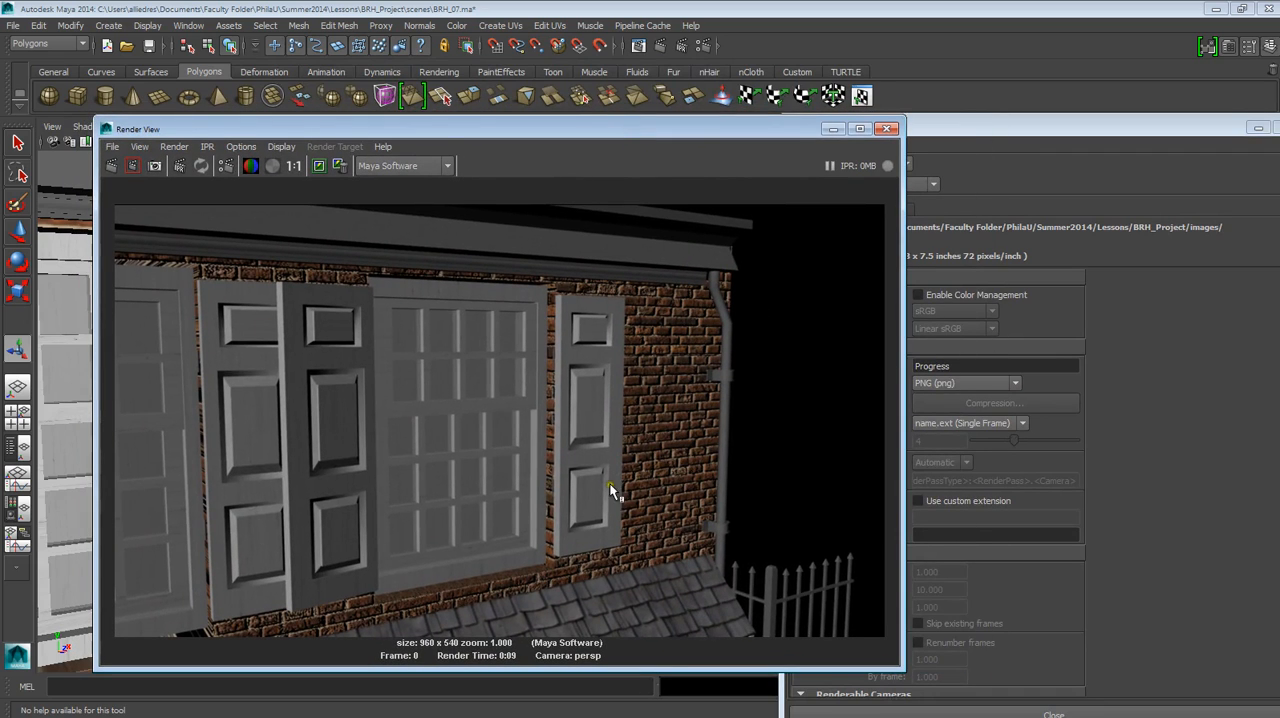
left_click(112, 147)
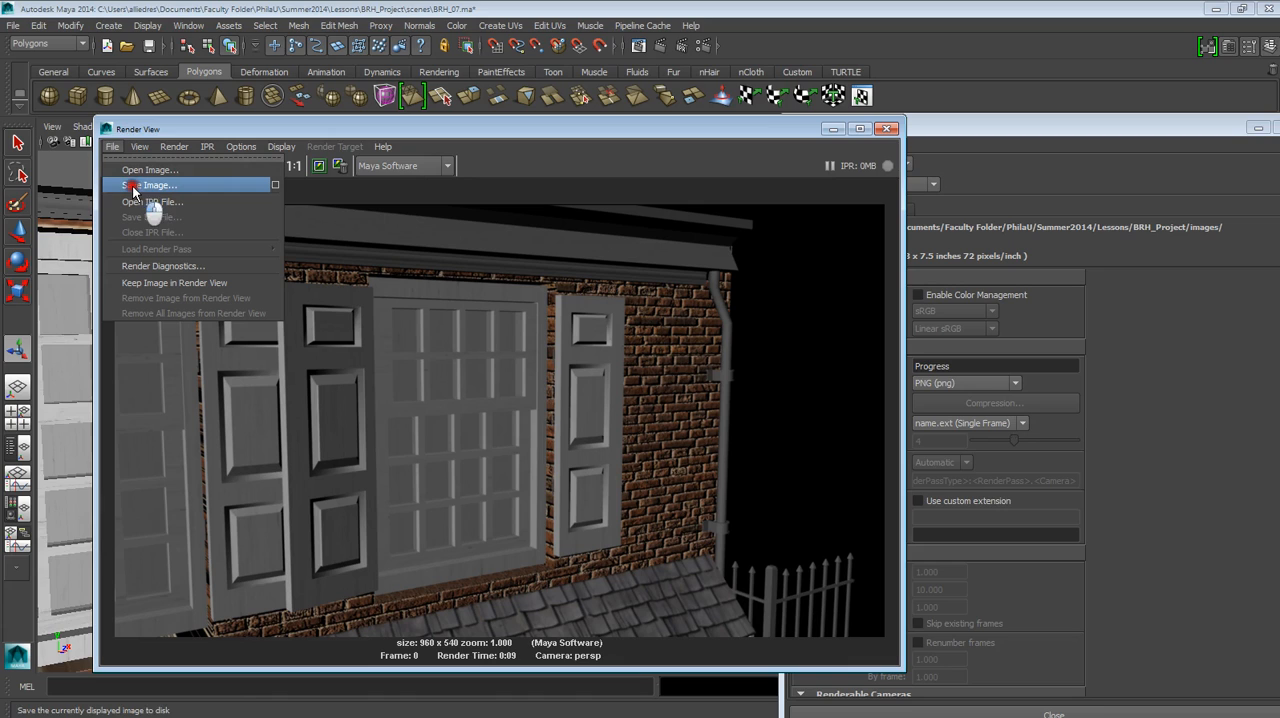
left_click(134, 186)
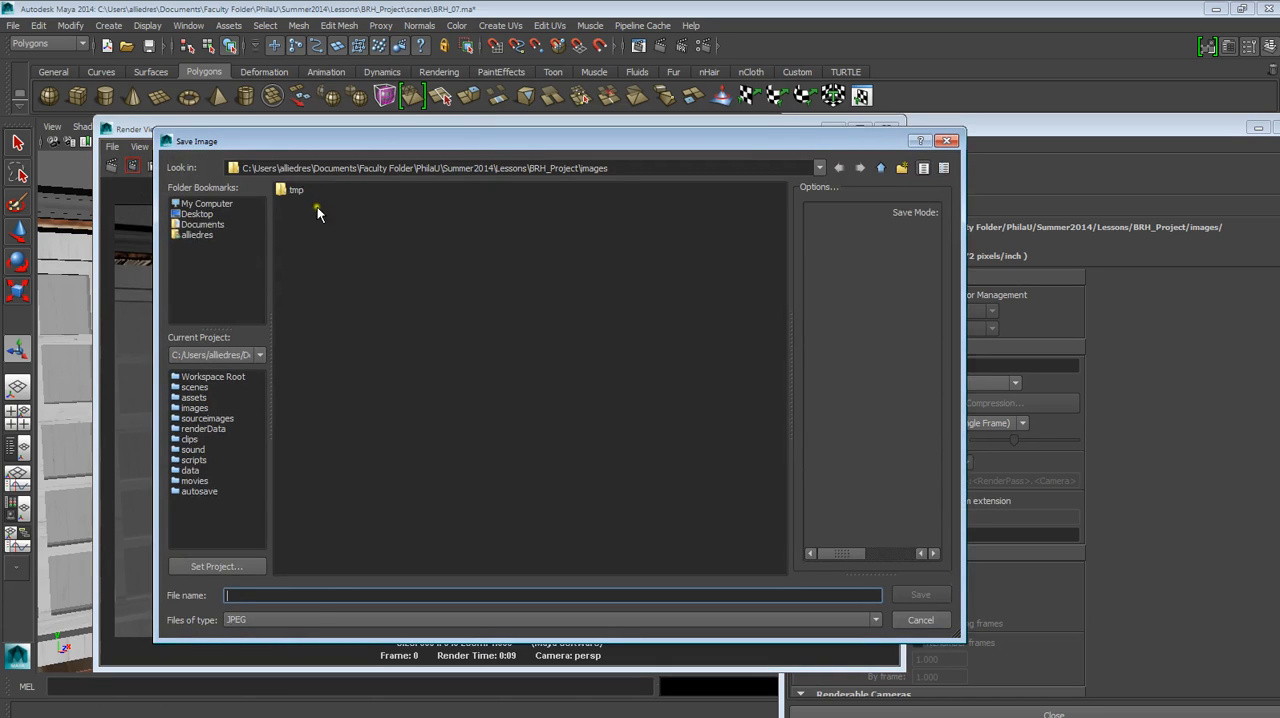
left_click(304, 620)
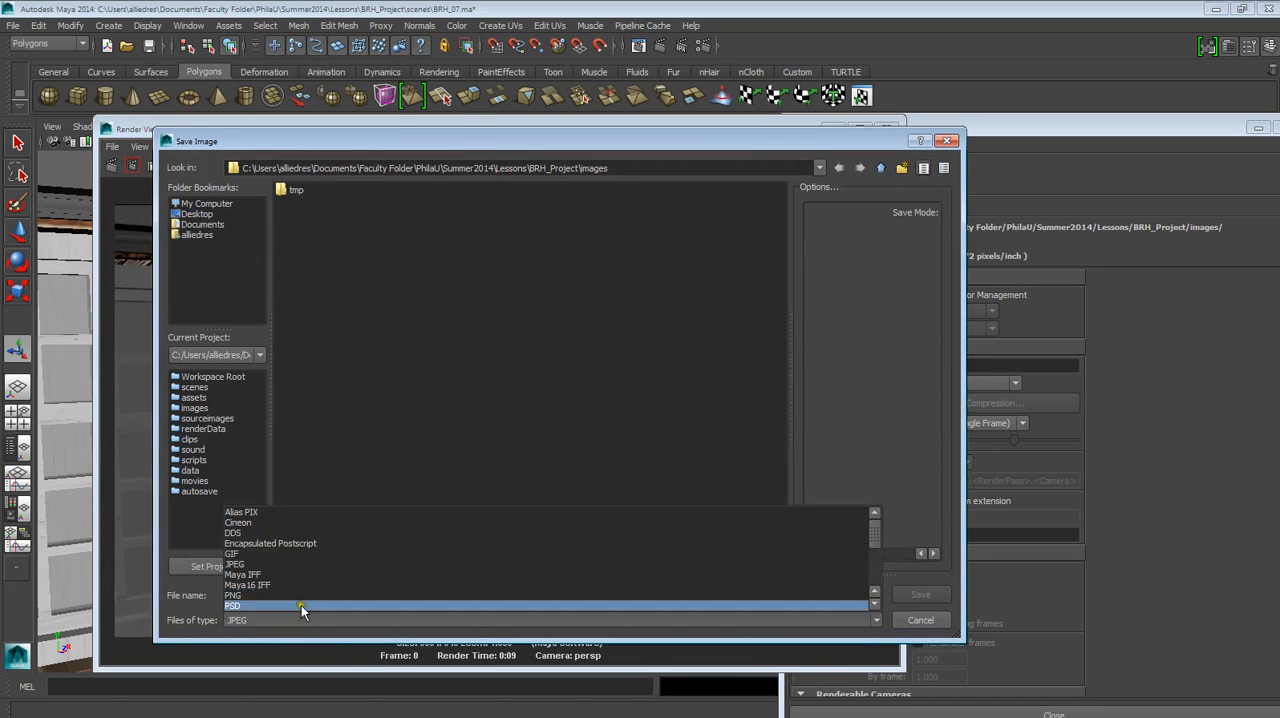
left_click(437, 407)
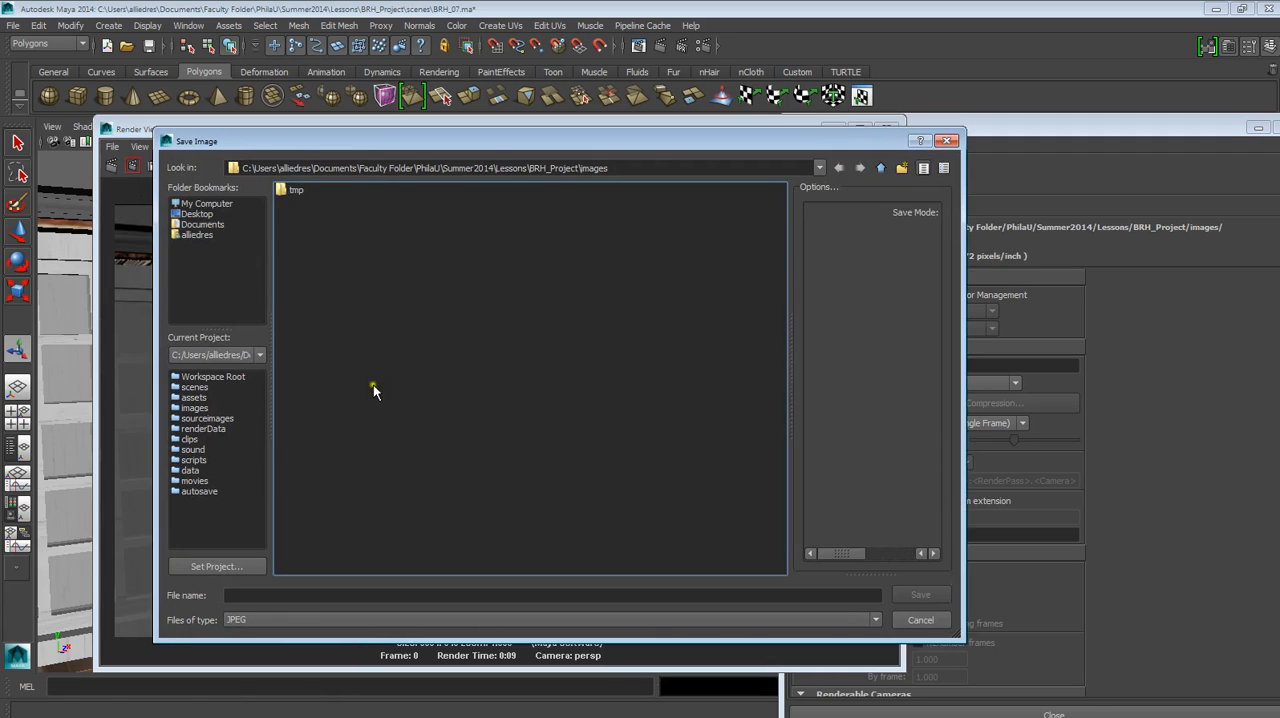
Save the rendered image as Progress_01 in JPEG format in the project's images folder.
left_click(275, 594)
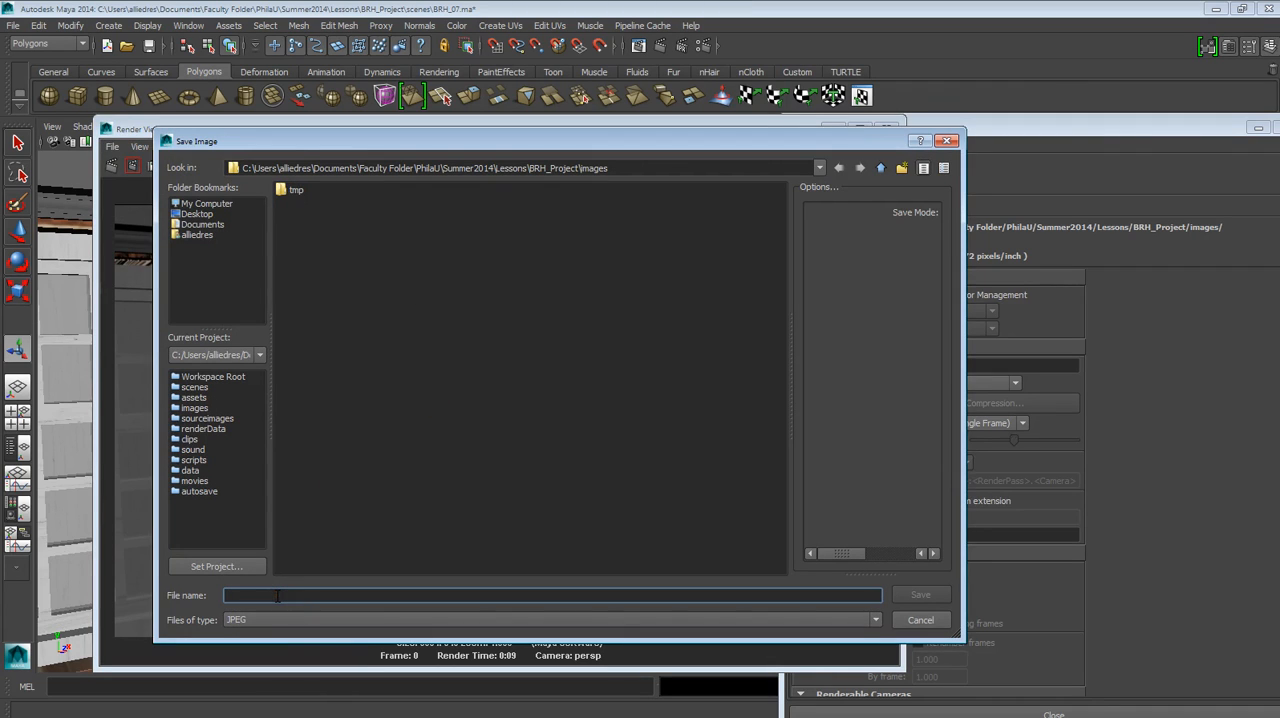
type("Pr")
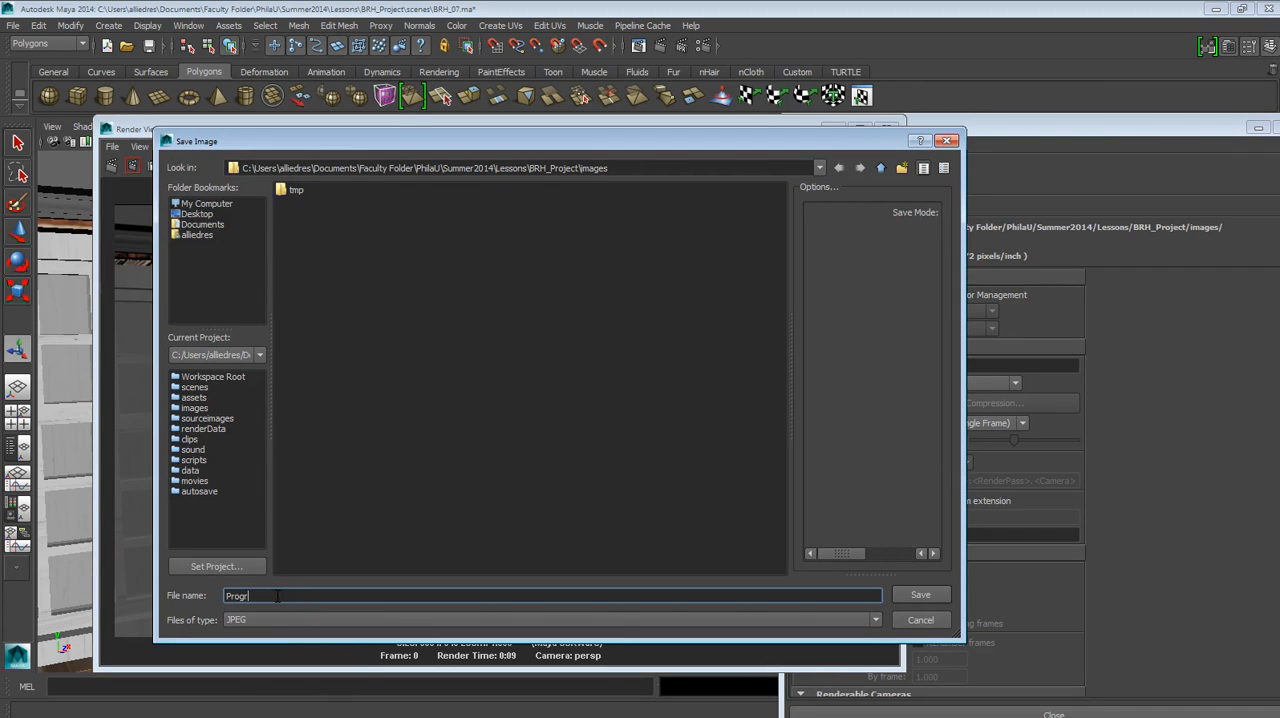
type("ogrss")
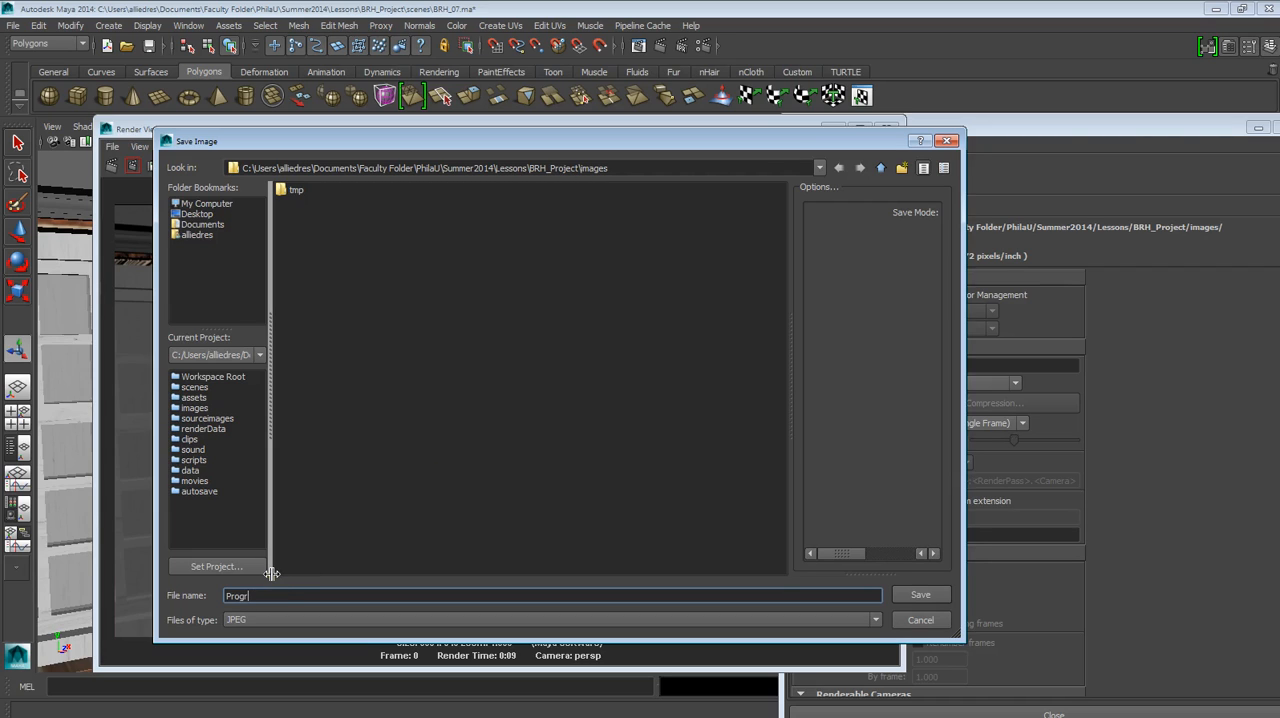
key("BackSpace")
key("BackSpace")
type("ess_01")
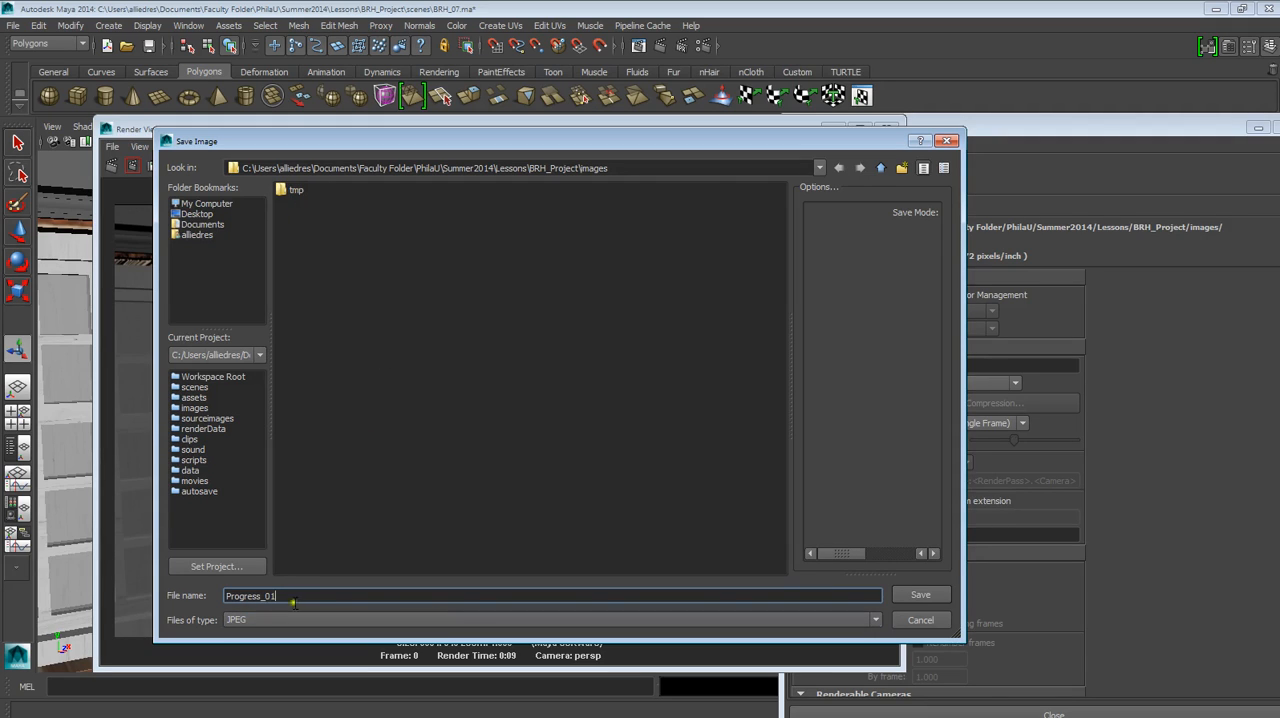
left_click(912, 597)
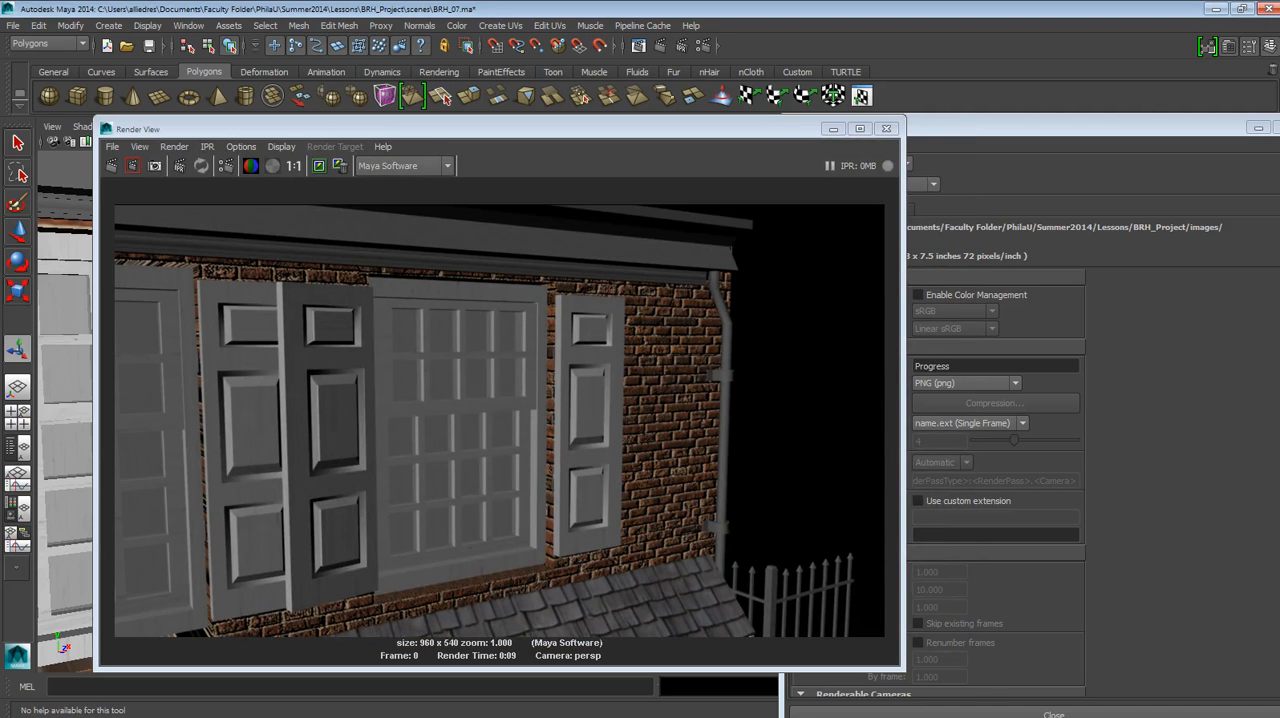
Switch to Windows Explorer, view the saved Progress_01 image from BRH_Project's images folder, and close the viewer and folder window.
left_click(924, 710)
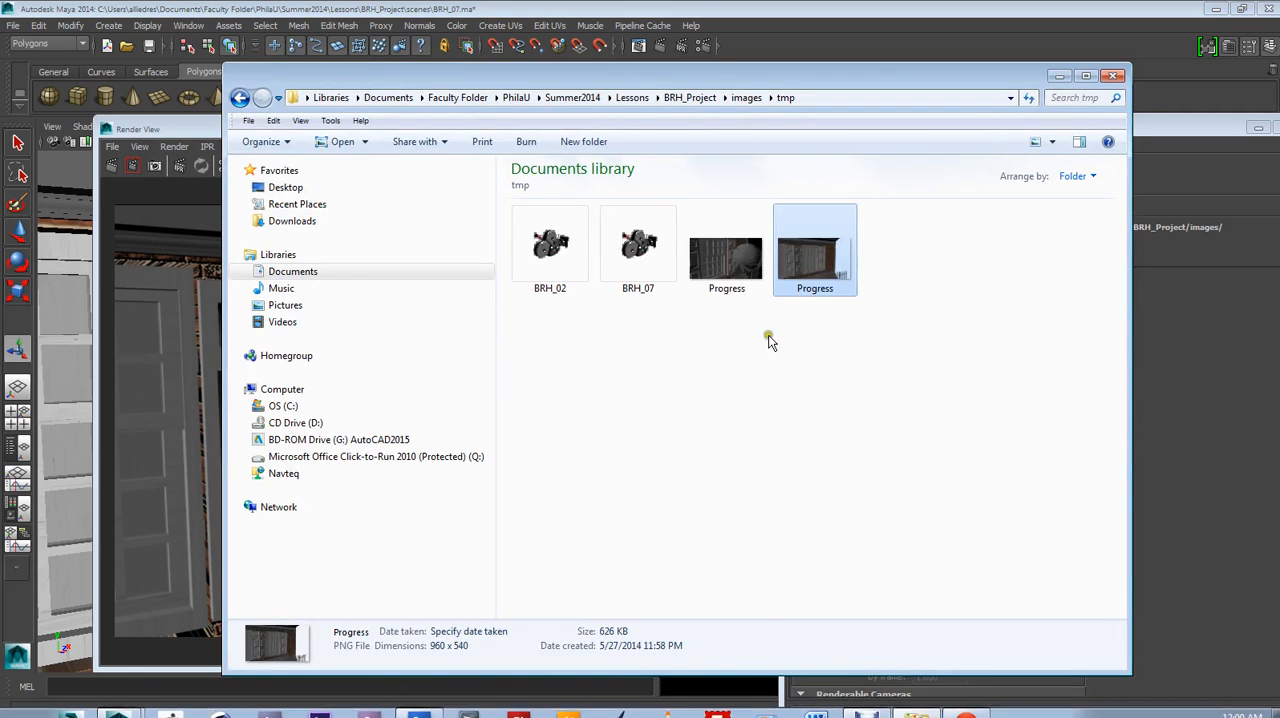
left_click(766, 335)
left_click(746, 97)
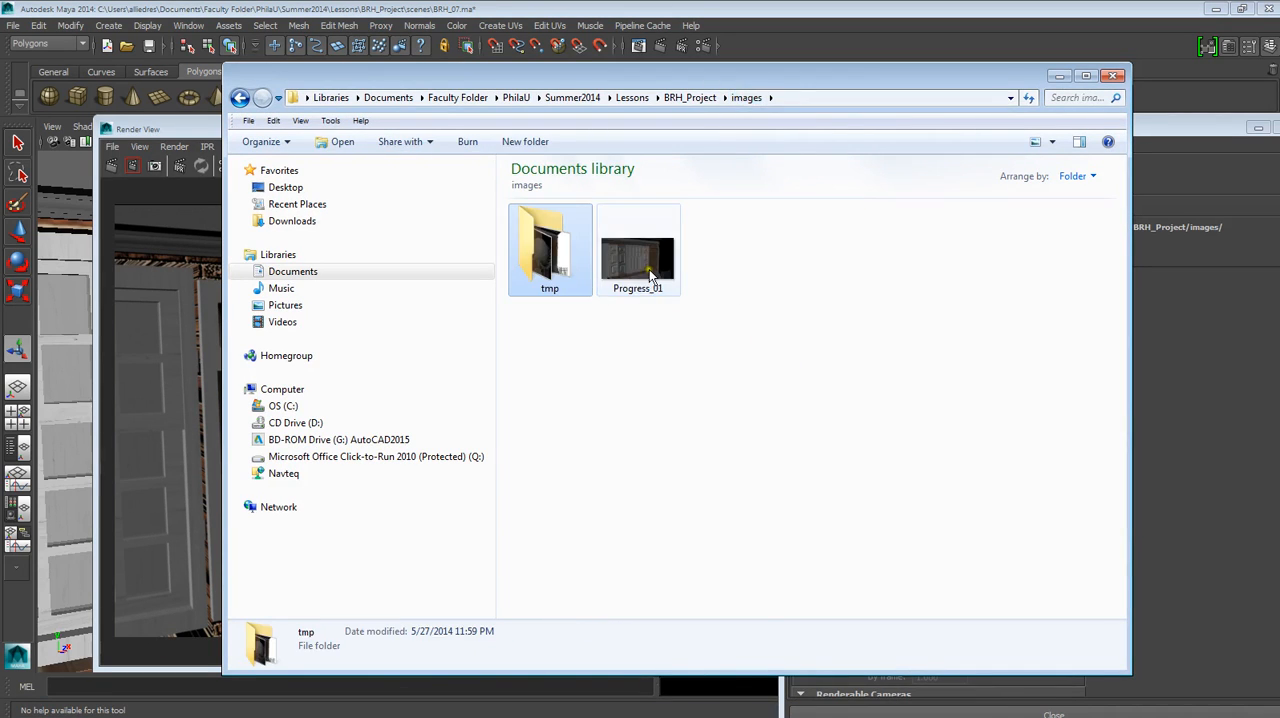
left_click(649, 269)
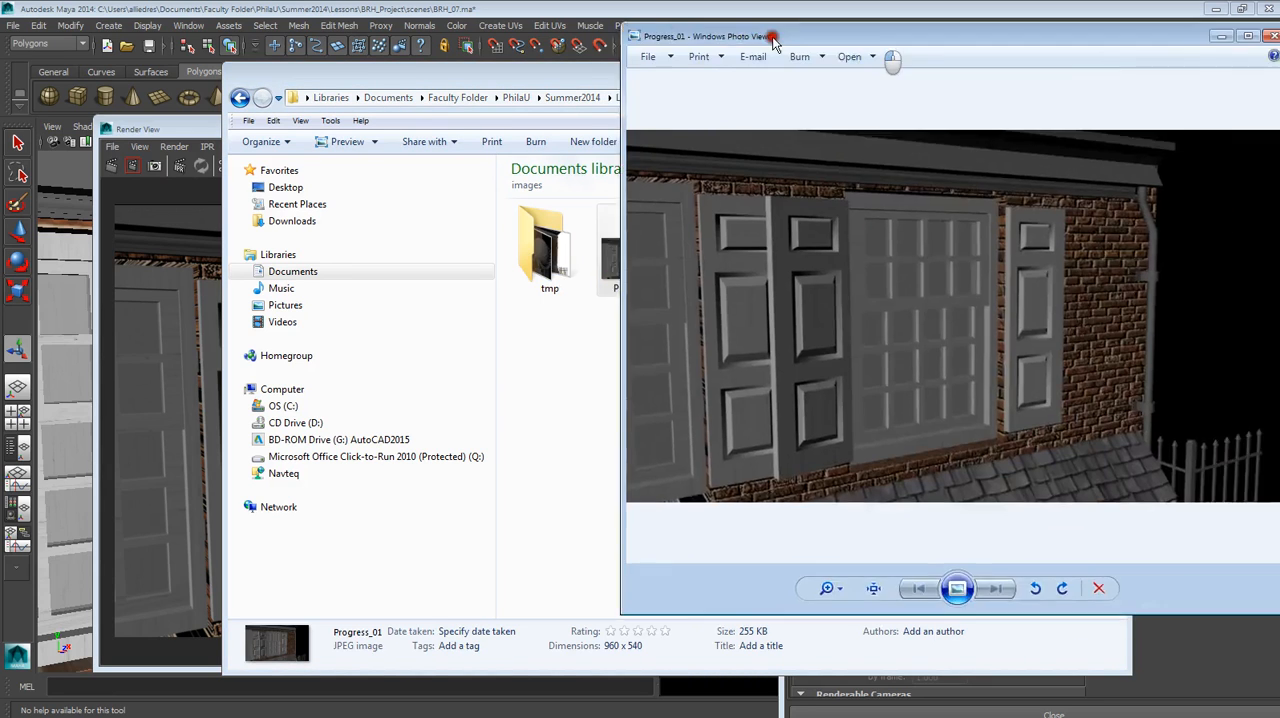
left_click_drag(883, 40, 580, 80)
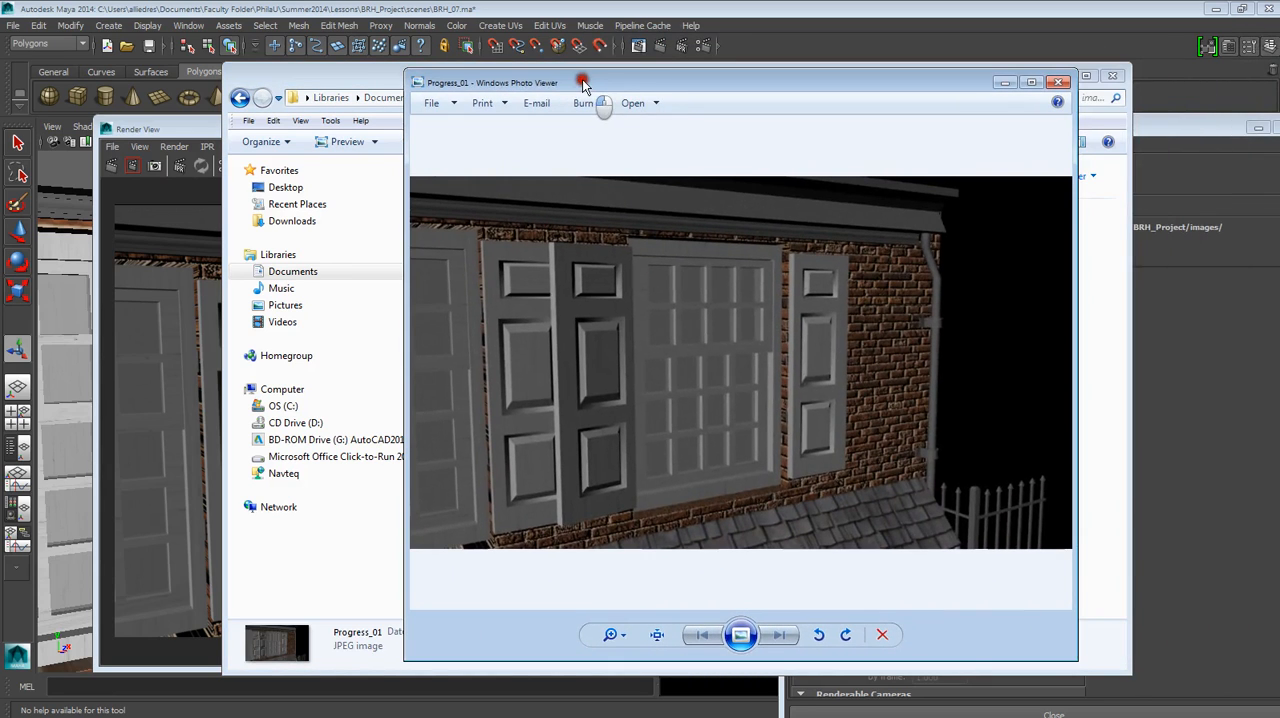
left_click(1059, 82)
left_click(950, 364)
left_click(1063, 77)
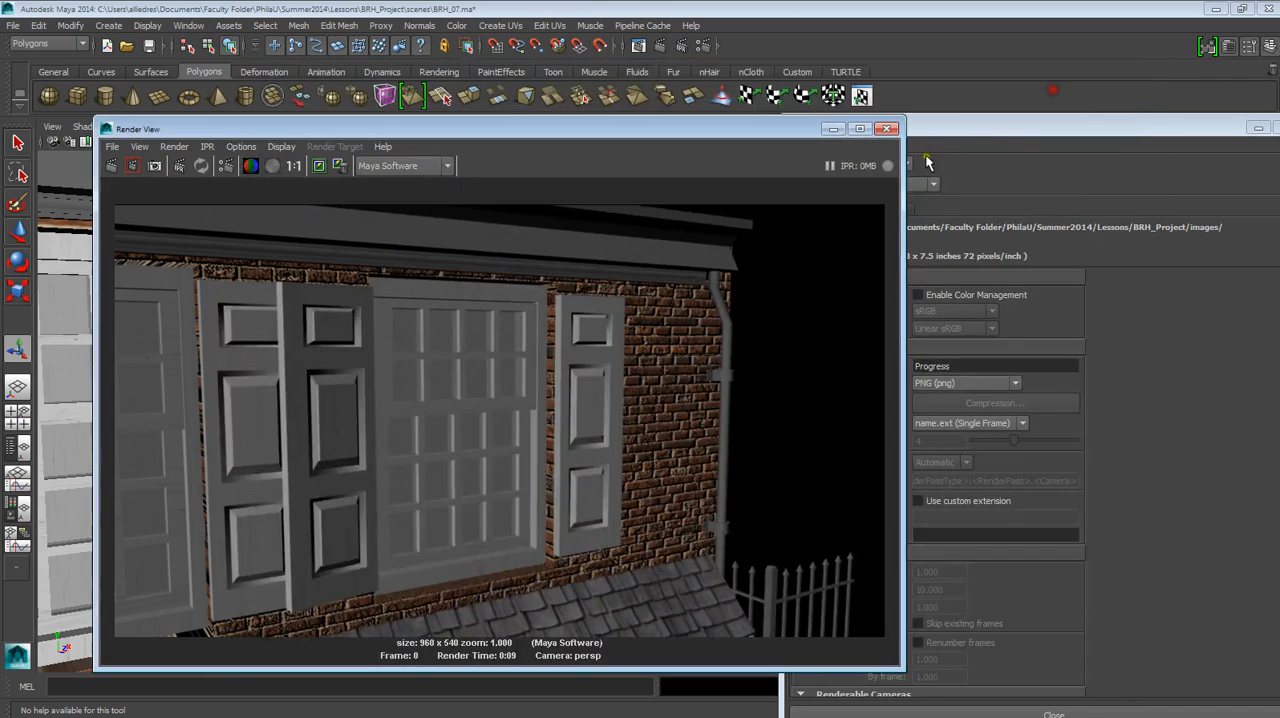
Close the rendered result, uncover the Render Settings and look over the frame range options and the available renderable cameras.
left_click(893, 128)
left_click_drag(903, 119, 643, 77)
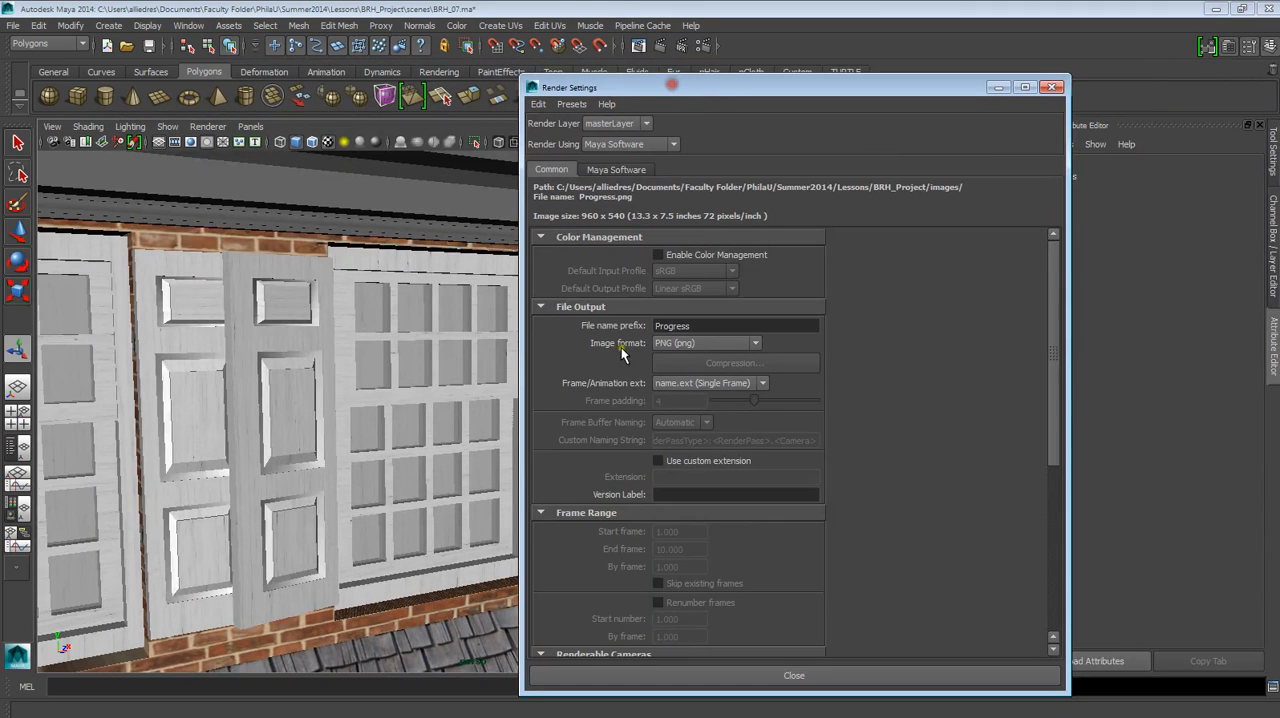
scroll(722, 401, "down", 1)
scroll(682, 396, "down", 3)
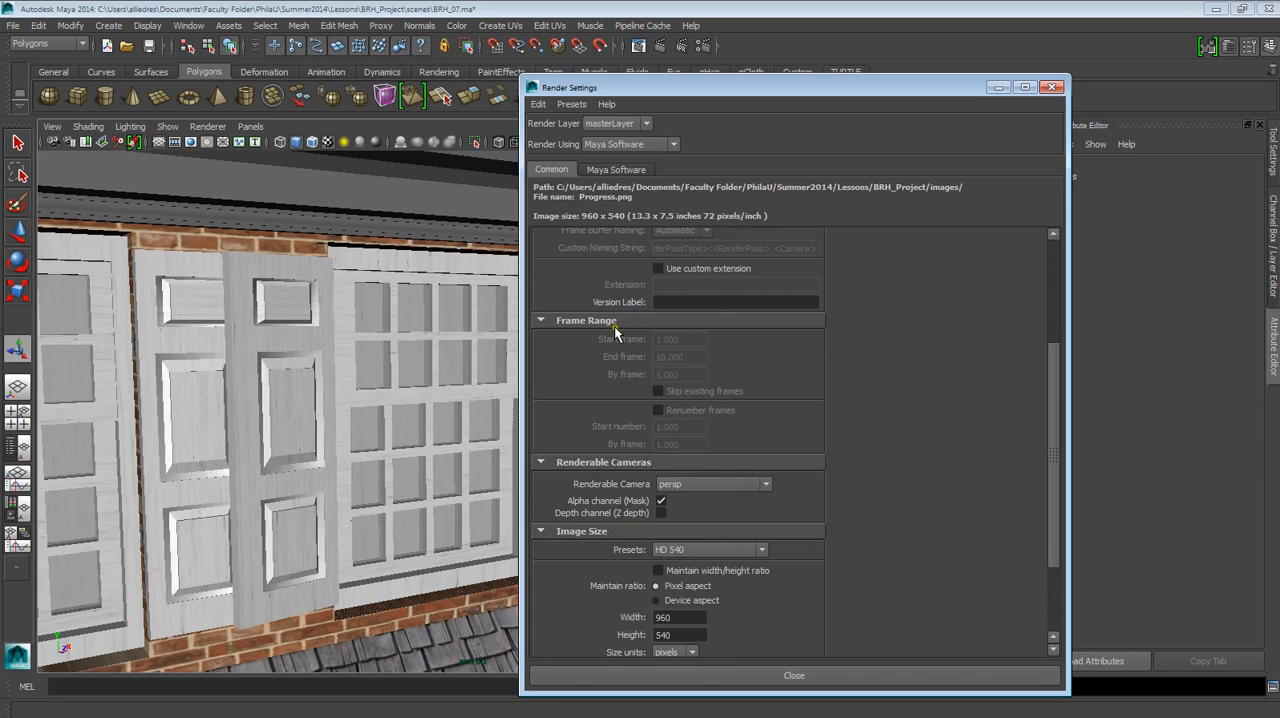
scroll(751, 420, "down", 2)
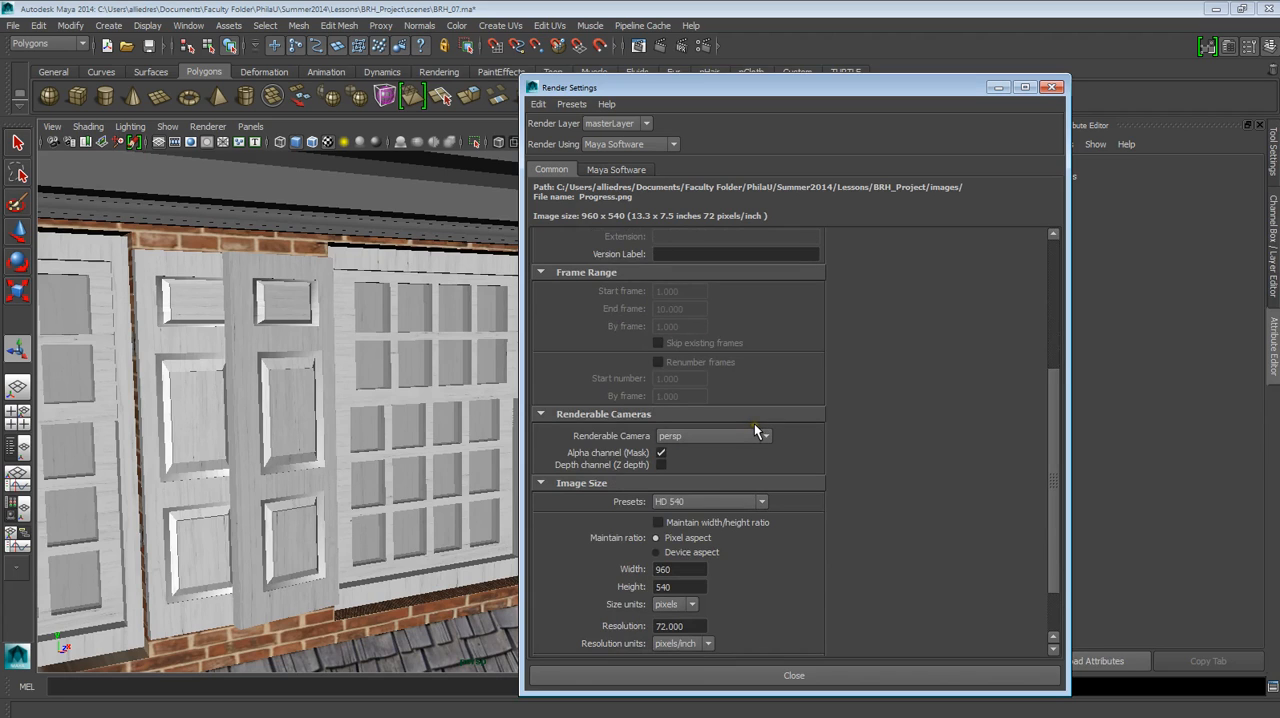
left_click(676, 437)
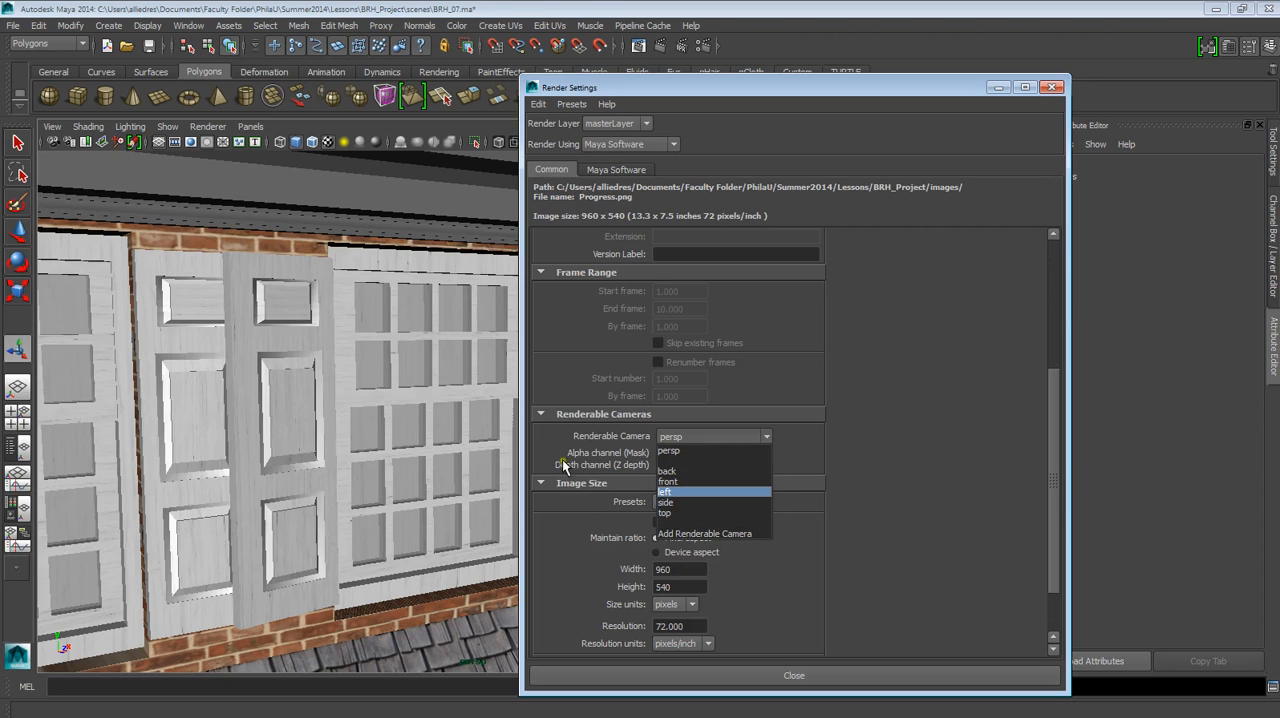
left_click(843, 430)
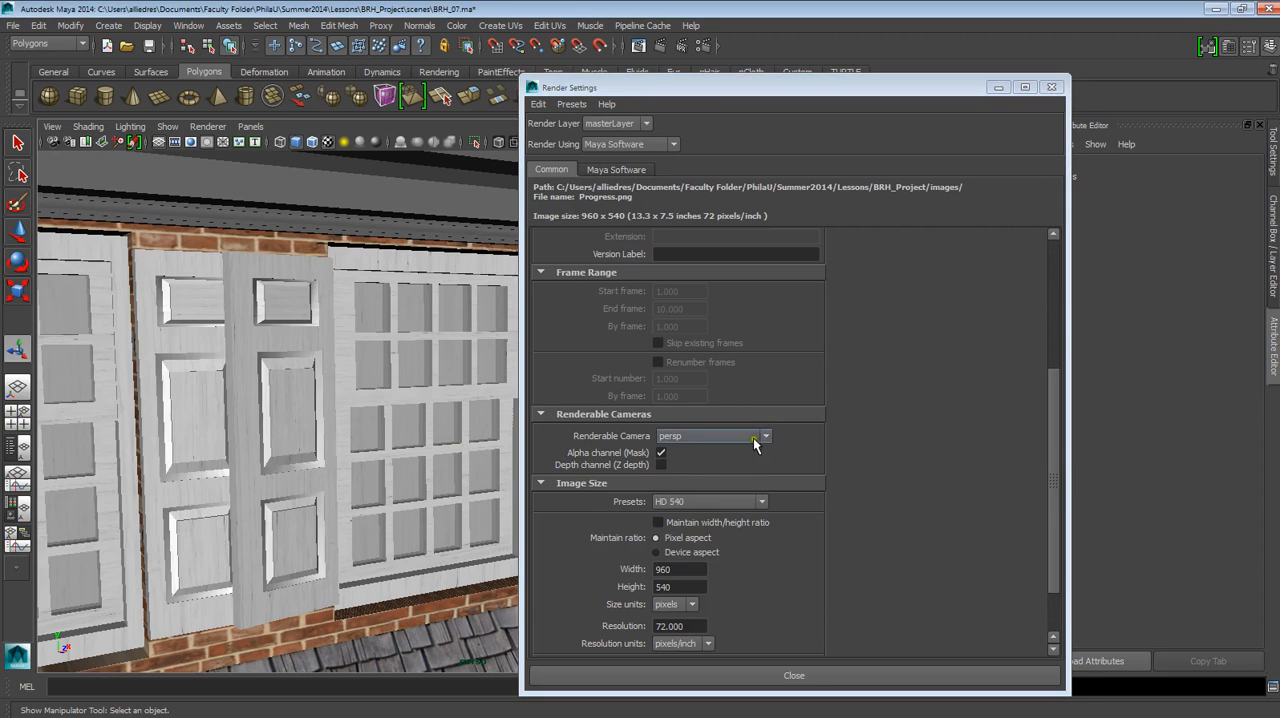
Set the render image size preset to HD 720.
scroll(837, 468, "down", 2)
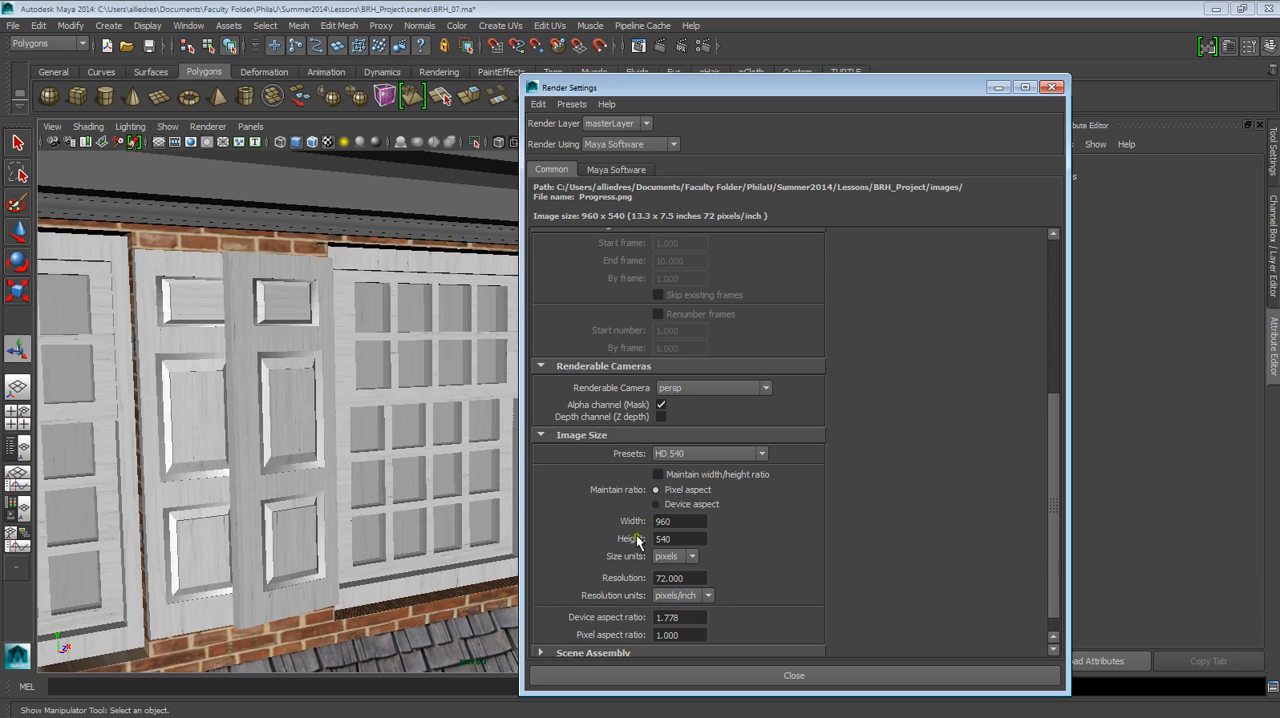
scroll(635, 541, "down", 1)
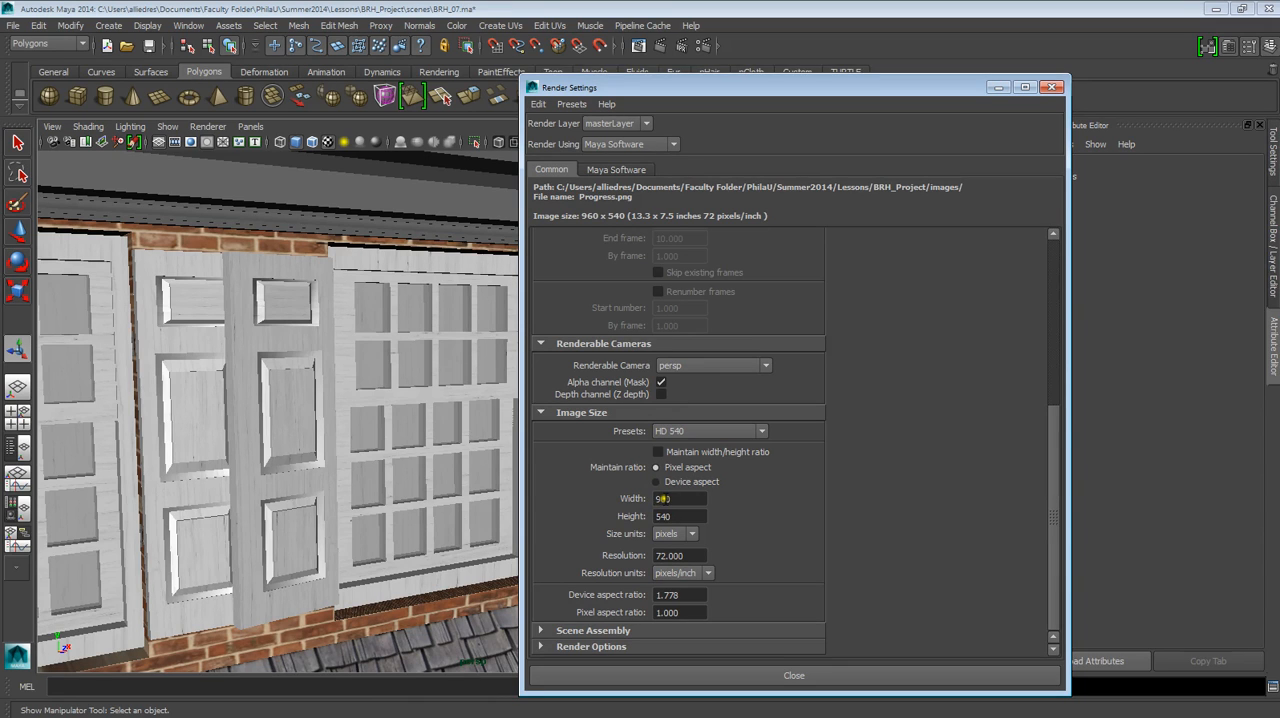
left_click(680, 432)
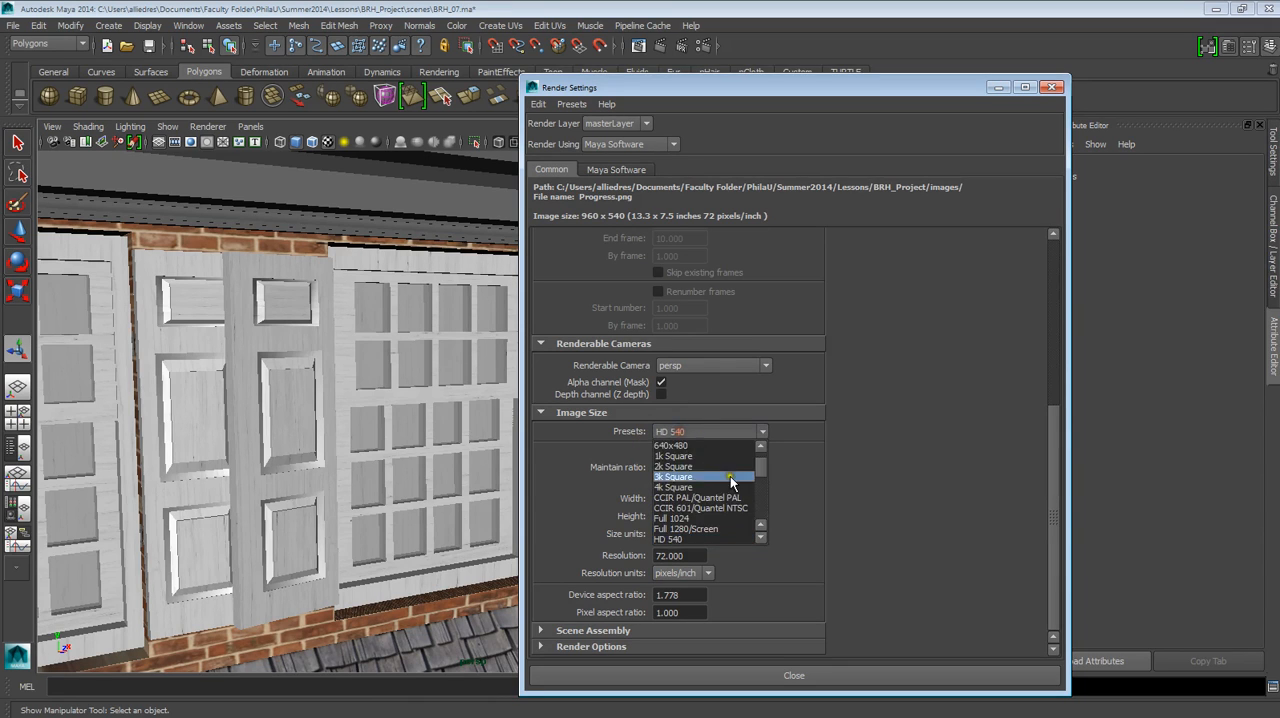
scroll(729, 490, "down", 2)
scroll(729, 490, "up", 5)
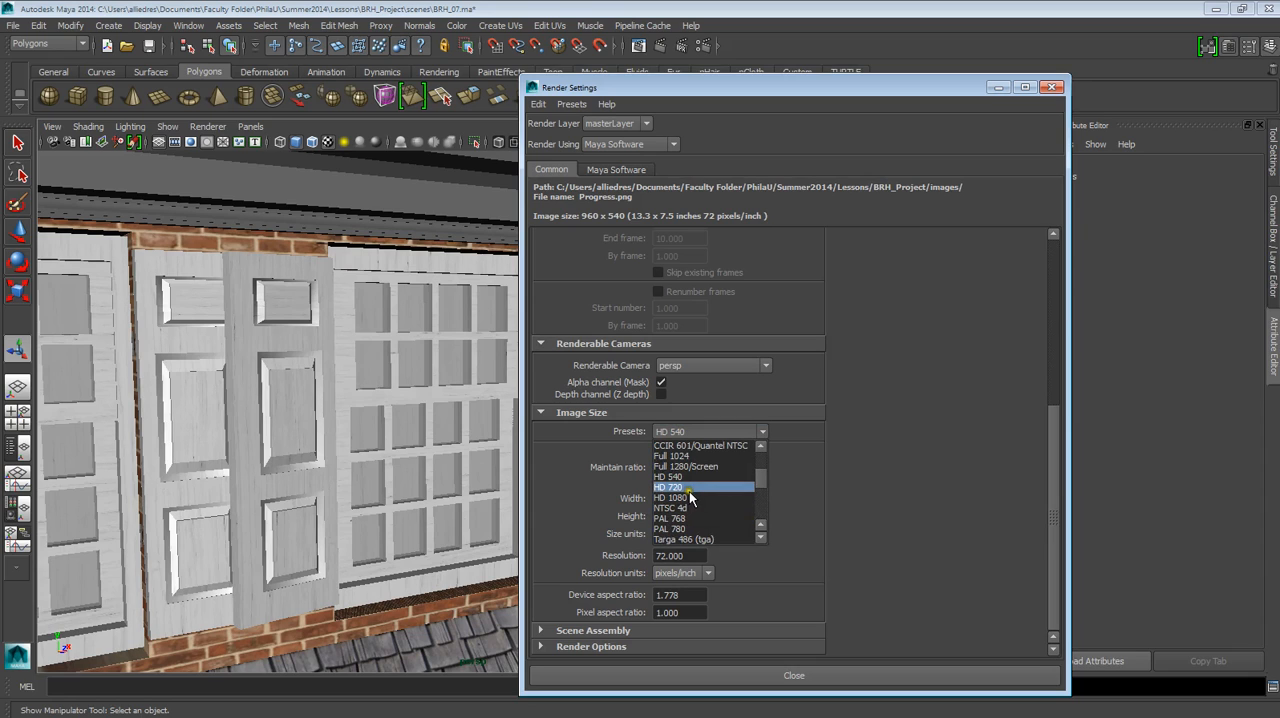
left_click(692, 486)
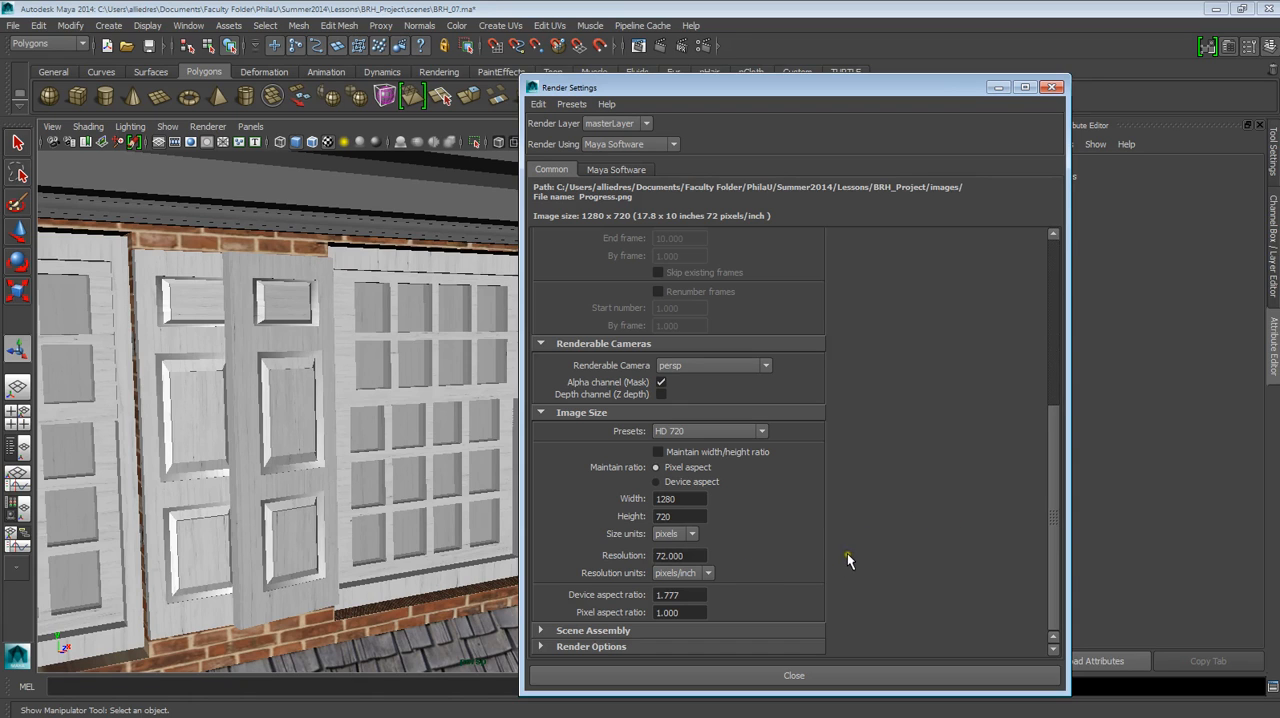
scroll(847, 553, "up", 5)
scroll(671, 507, "down", 5)
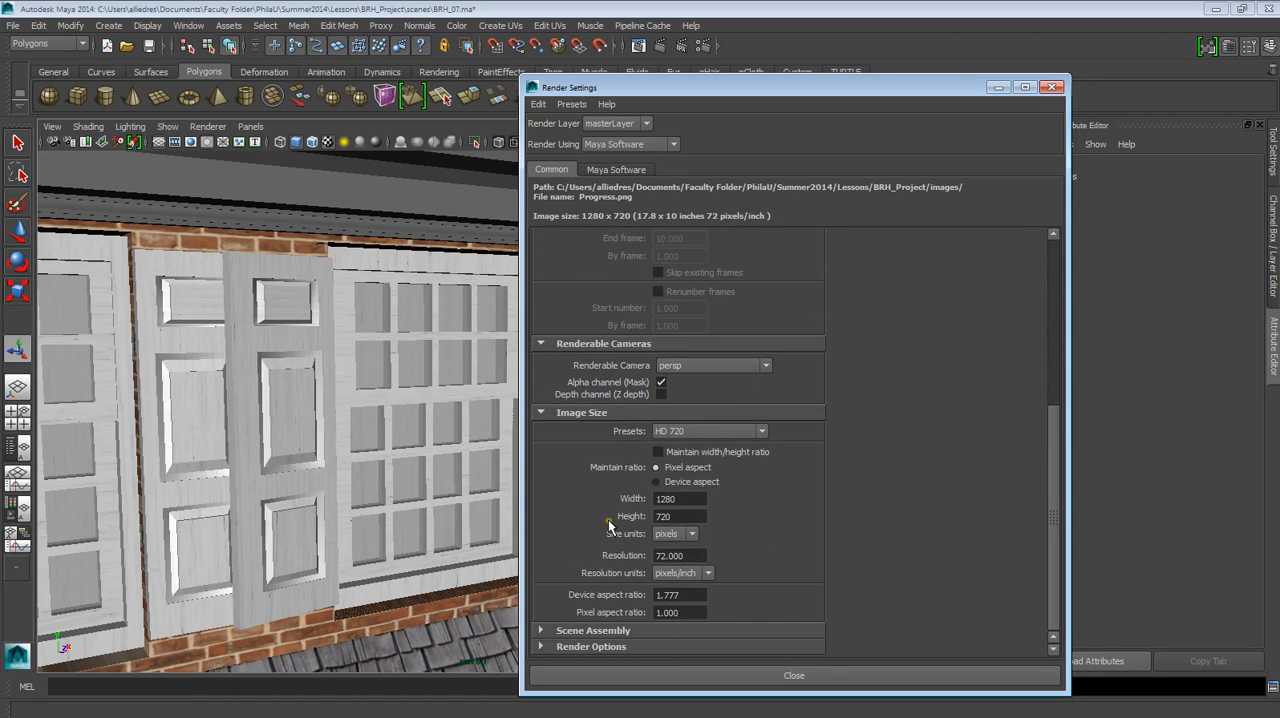
scroll(738, 510, "up", 5)
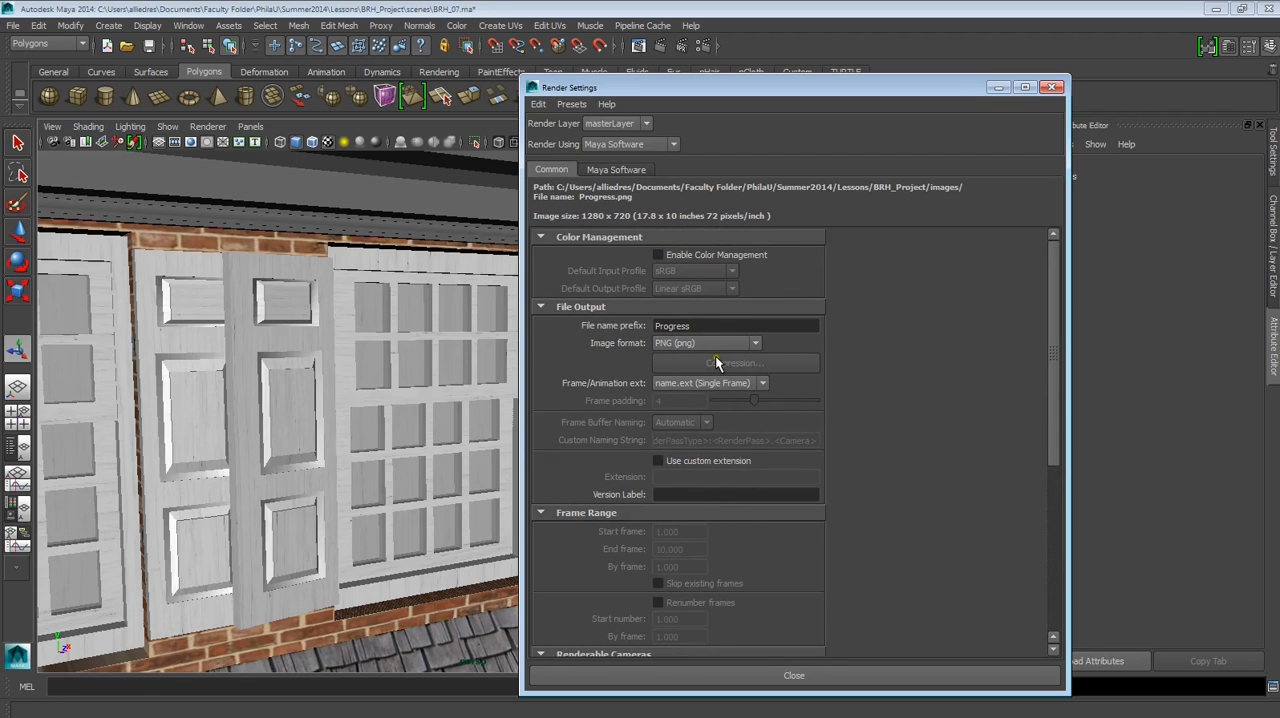
Reopen the Render View with the last rendered frame and minimize it so the Render Settings stay uncovered.
left_click(634, 50)
left_click(574, 118)
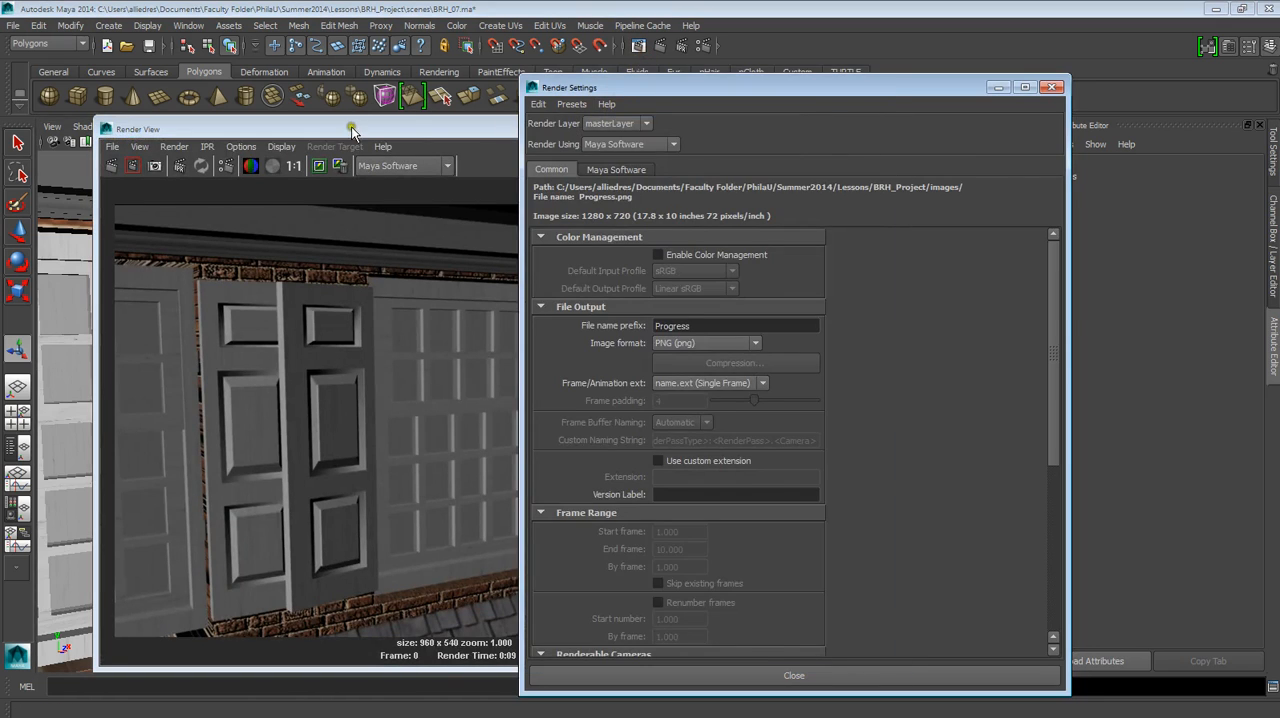
left_click_drag(351, 126, 280, 114)
left_click(35, 115)
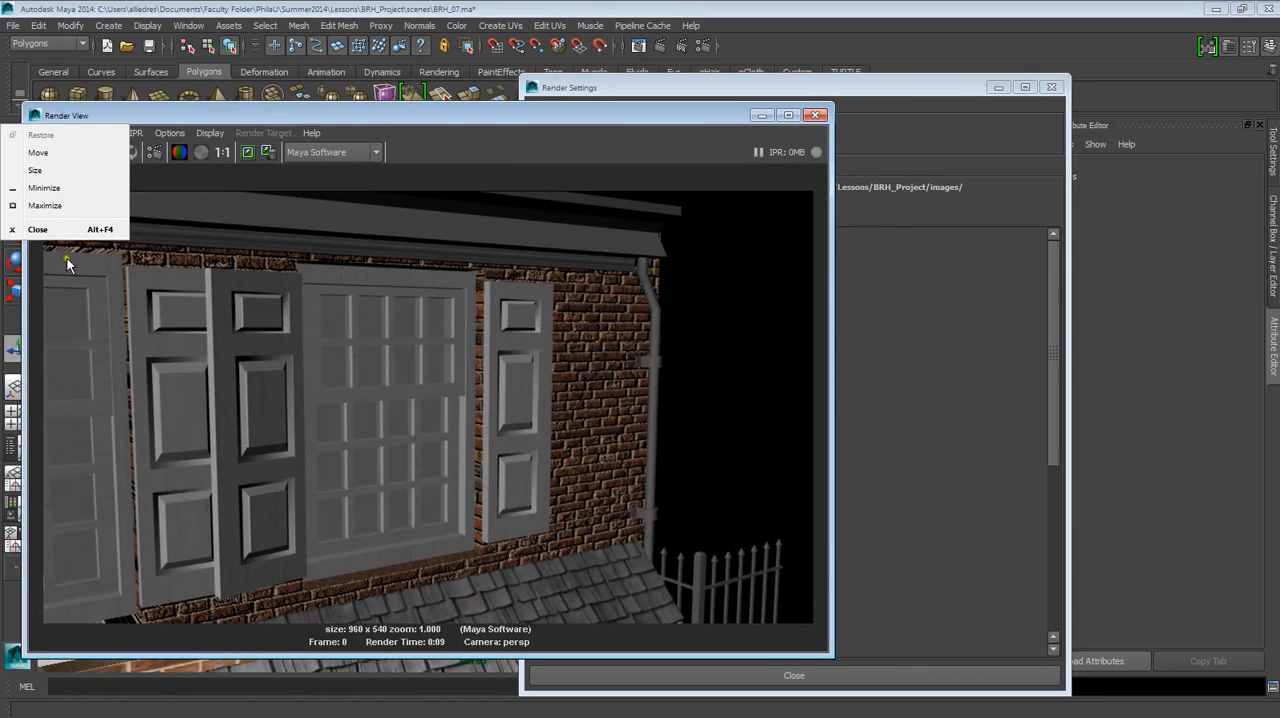
left_click(761, 115)
left_click(761, 115)
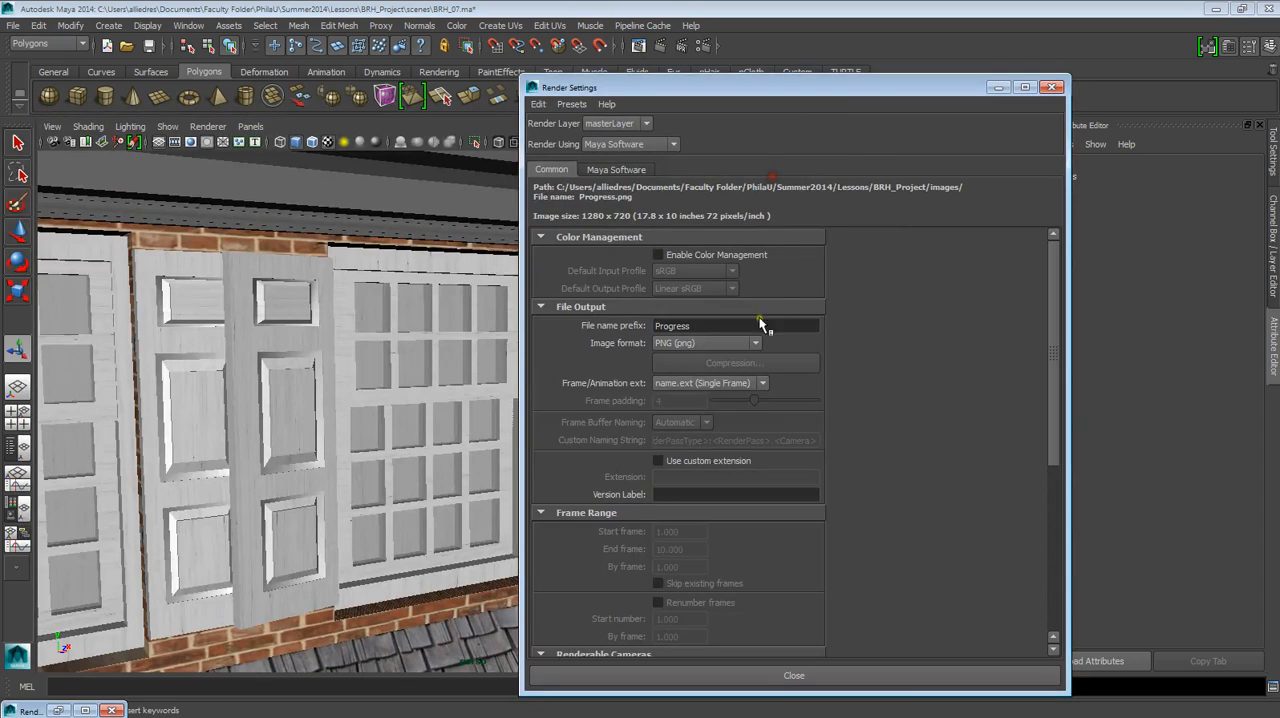
Show the Maya Software render settings and look over the renderers available for Render Using.
left_click(597, 170)
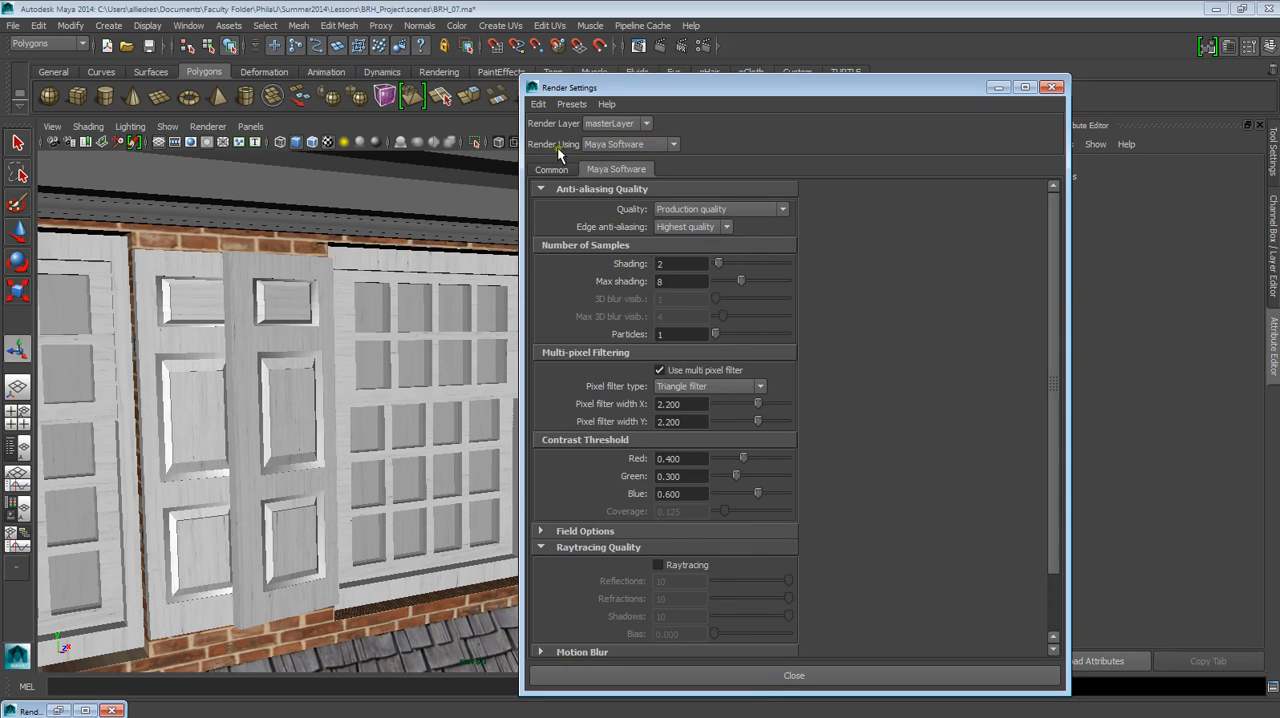
left_click(641, 141)
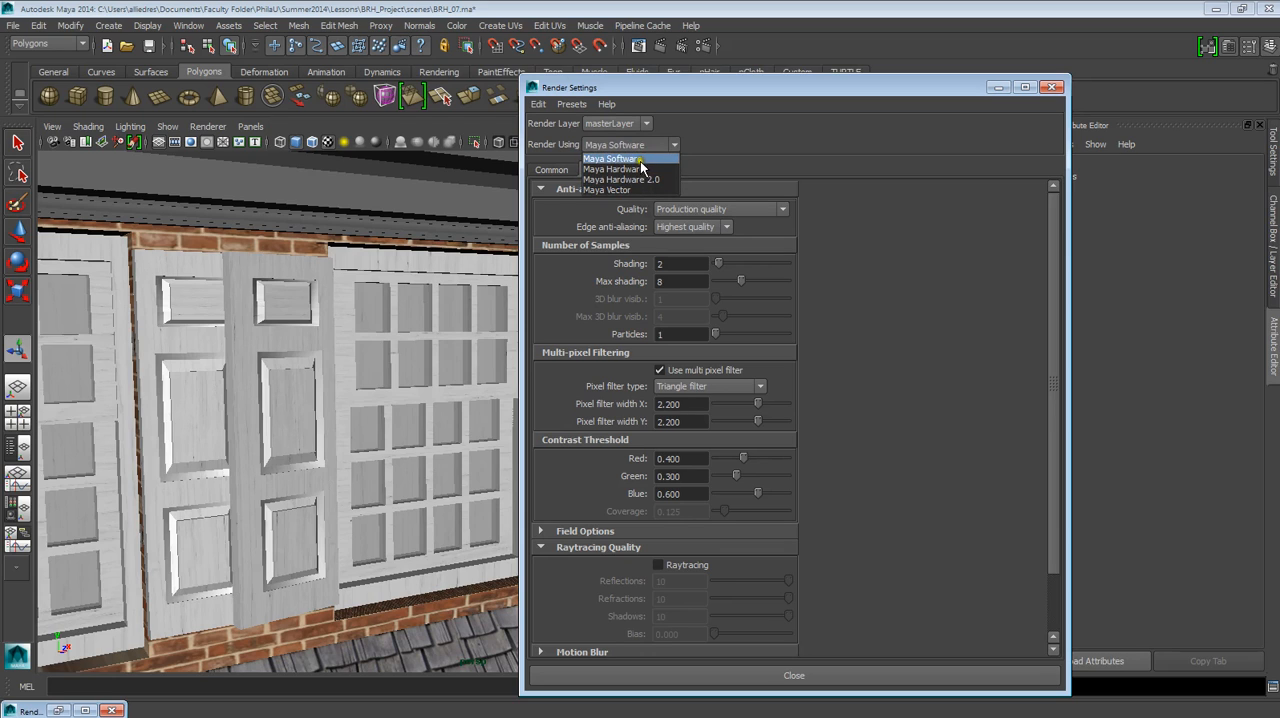
left_click(726, 149)
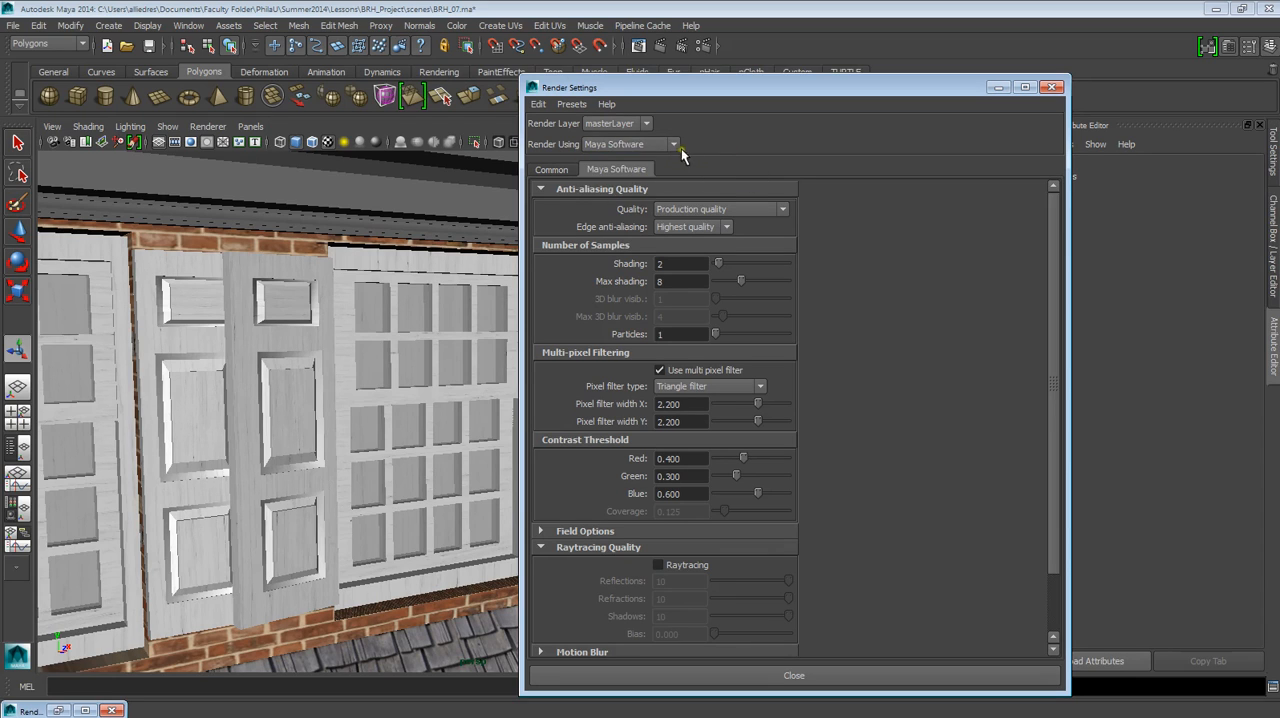
left_click(677, 144)
left_click(725, 128)
Examine the anti-aliasing quality presets and the edge anti-aliasing levels, keeping Production quality and Highest quality.
left_click(670, 211)
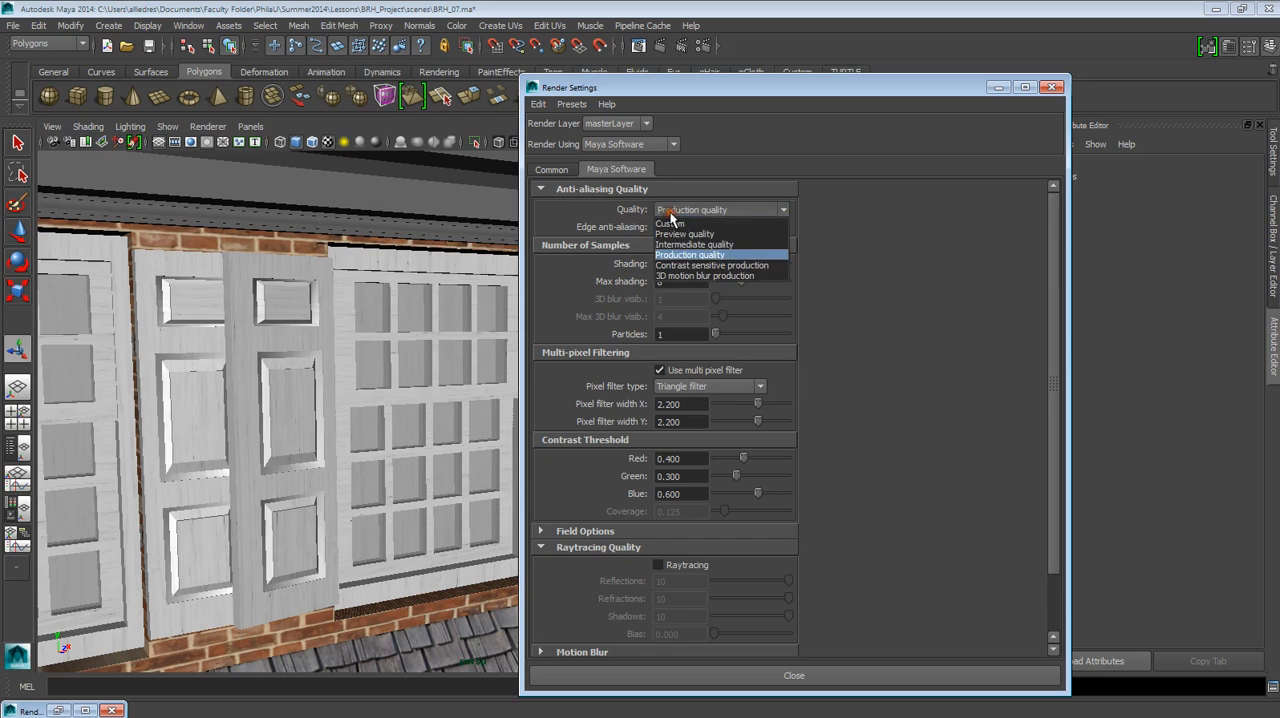
left_click(679, 262)
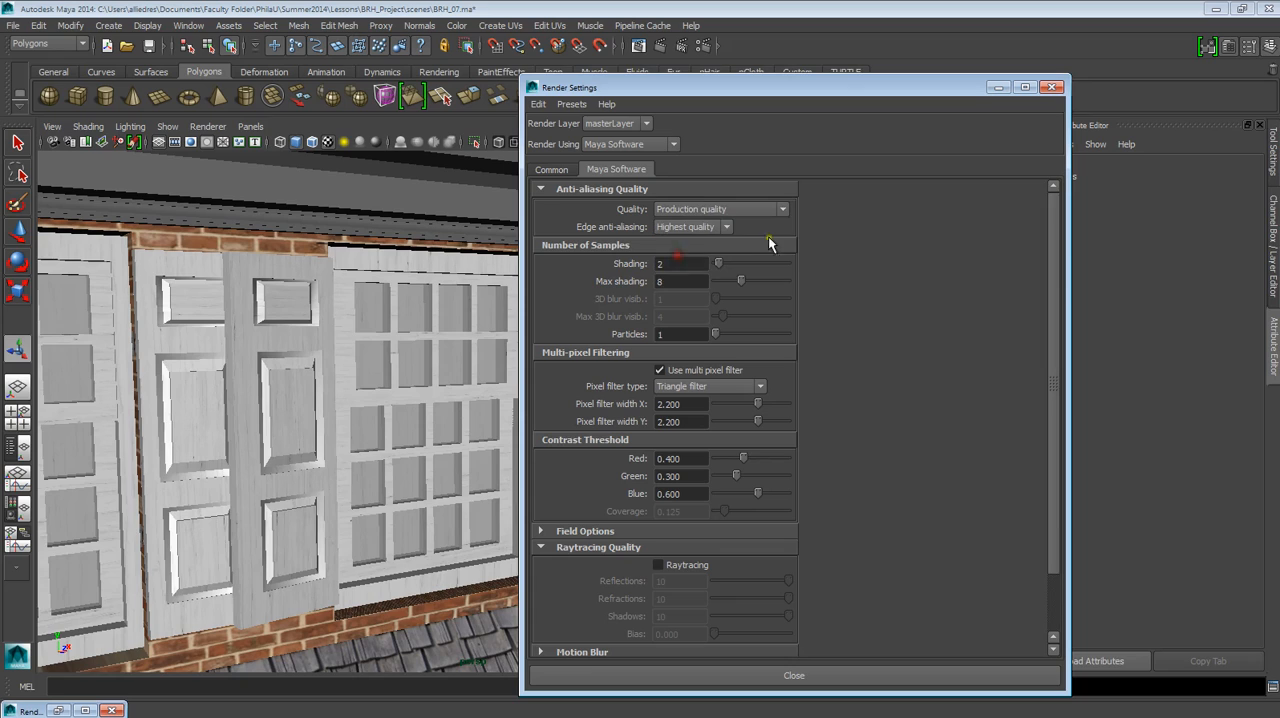
left_click(726, 228)
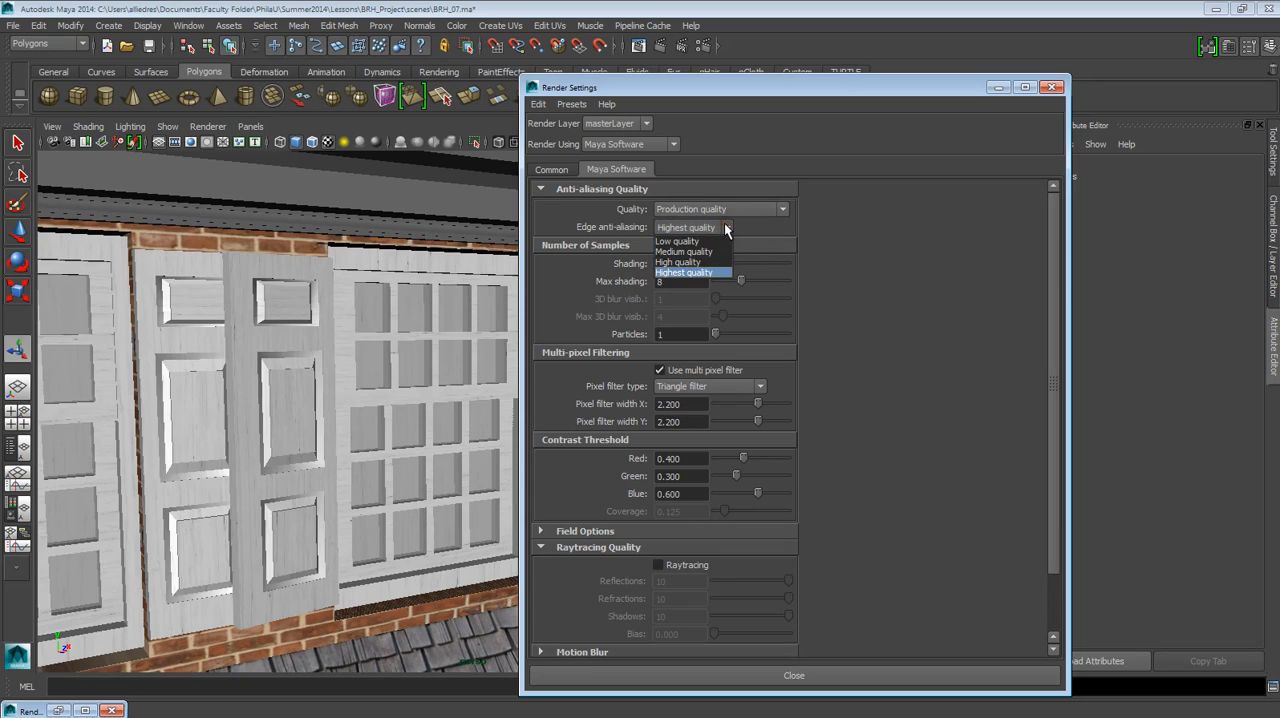
left_click(796, 238)
left_click(714, 214)
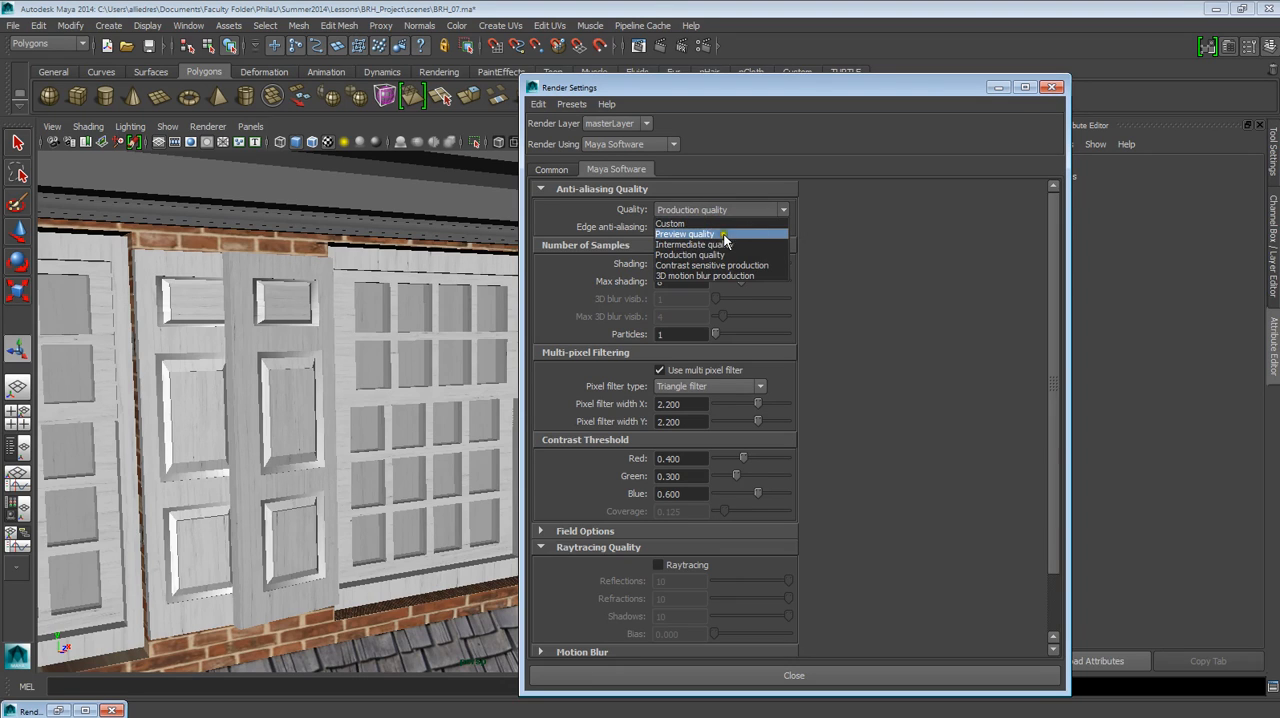
left_click(877, 216)
left_click(438, 352)
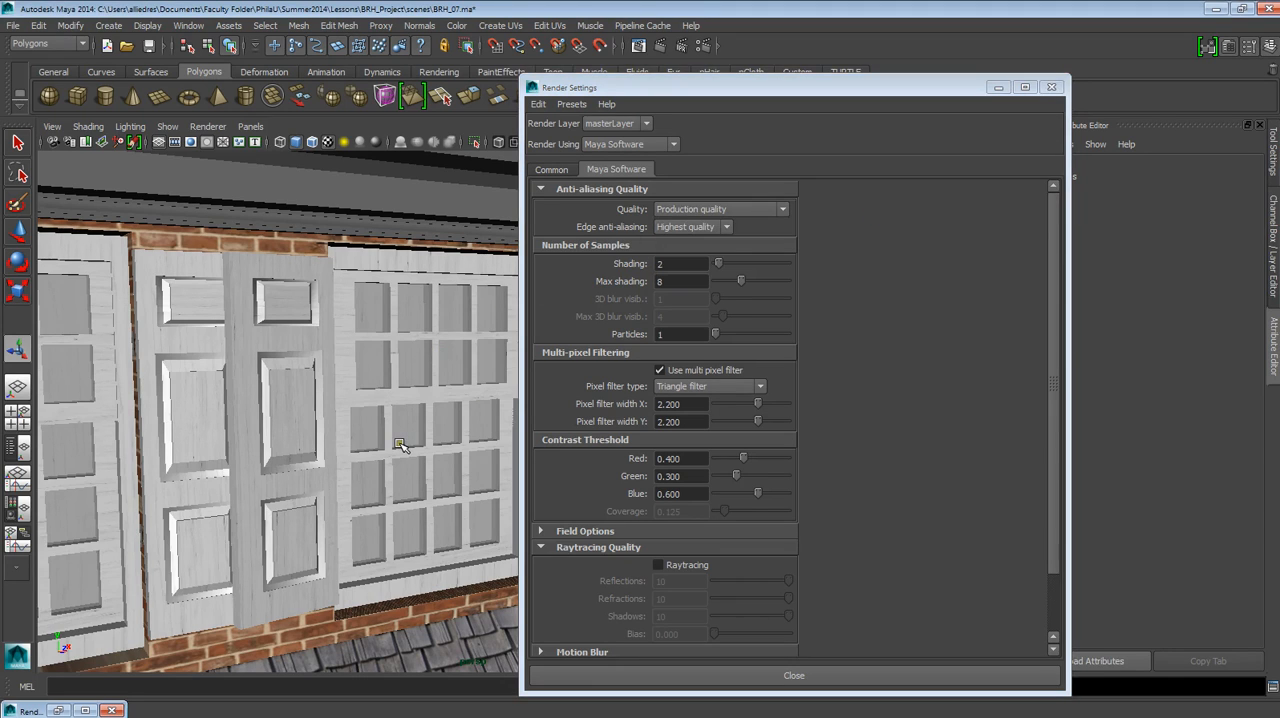
left_click(677, 213)
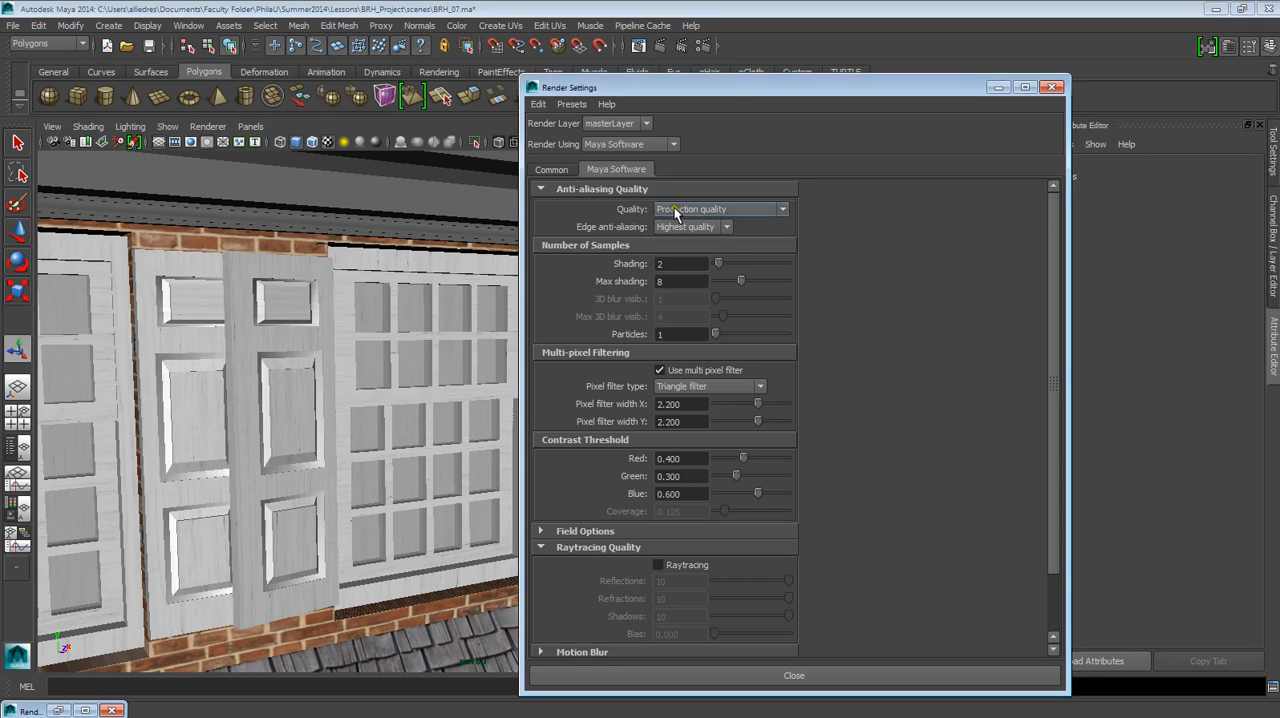
left_click(465, 384)
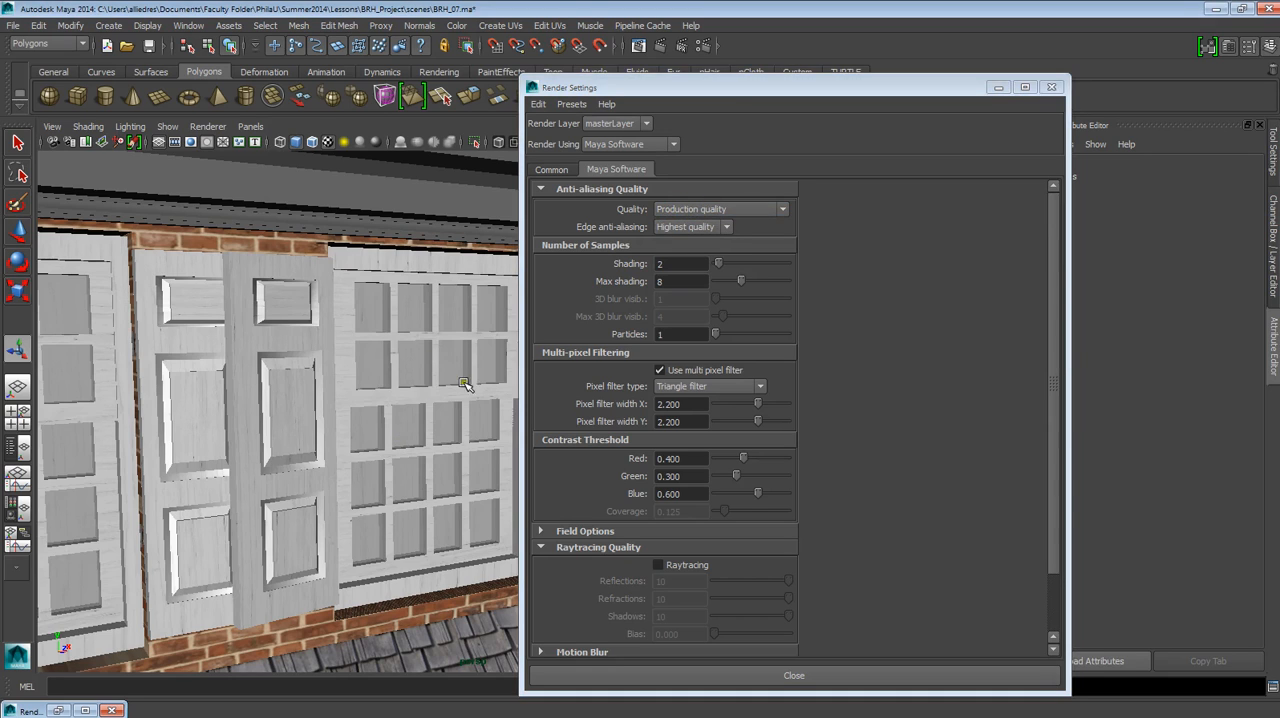
Look over the Maya Software sampling, multi-pixel filtering, contrast threshold and raytracing quality settings.
left_click(702, 331)
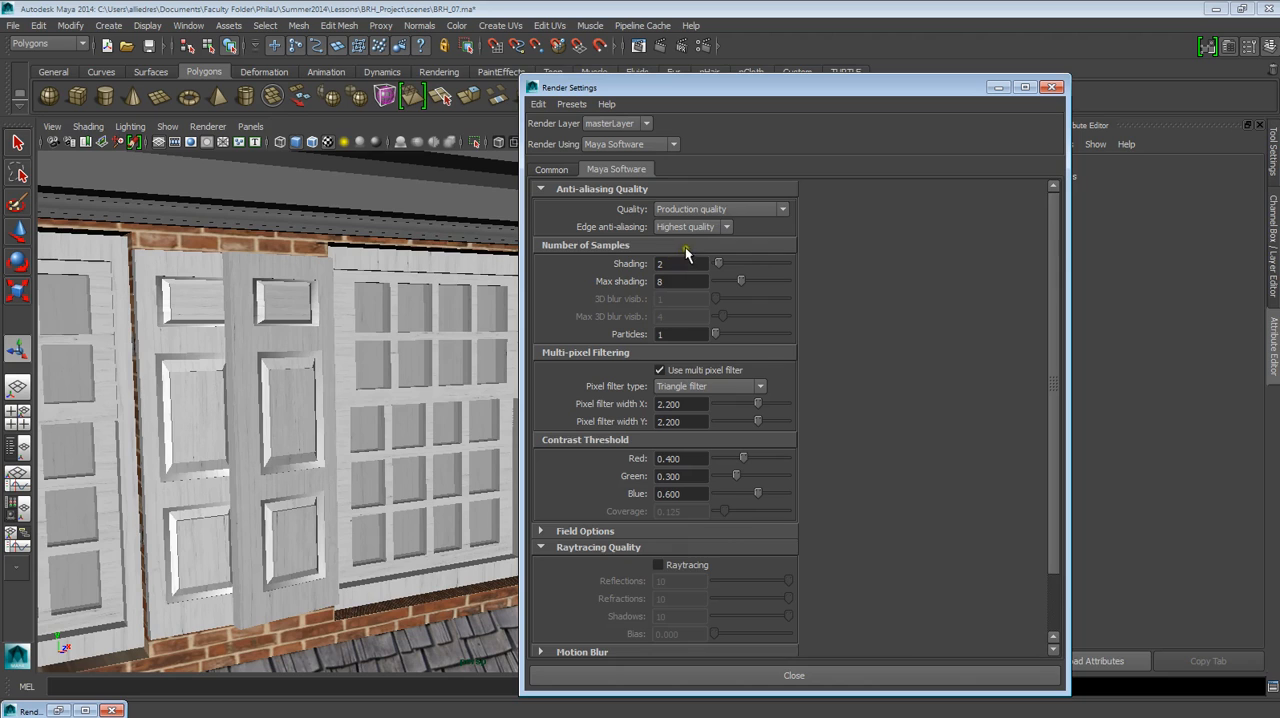
scroll(772, 314, "down", 4)
scroll(775, 320, "up", 4)
scroll(696, 220, "down", 3)
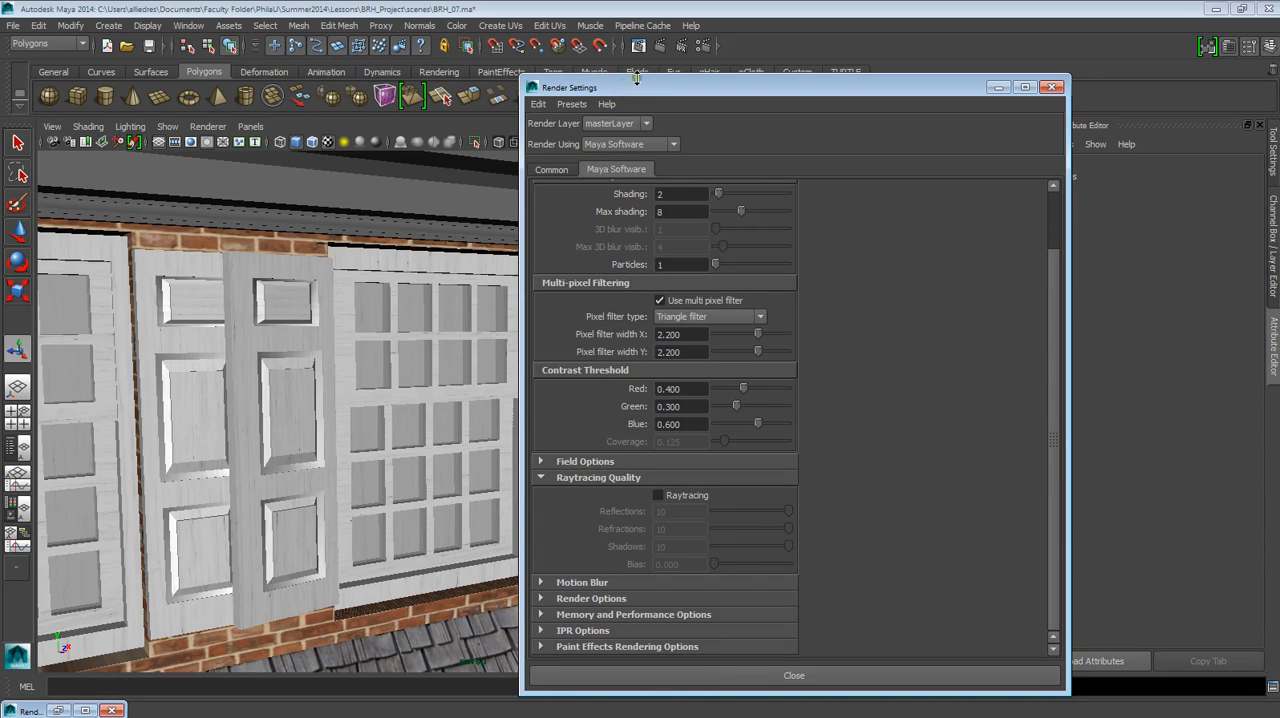
Minimize the Render Settings and render the current perspective view of the house with Maya Software.
left_click(998, 88)
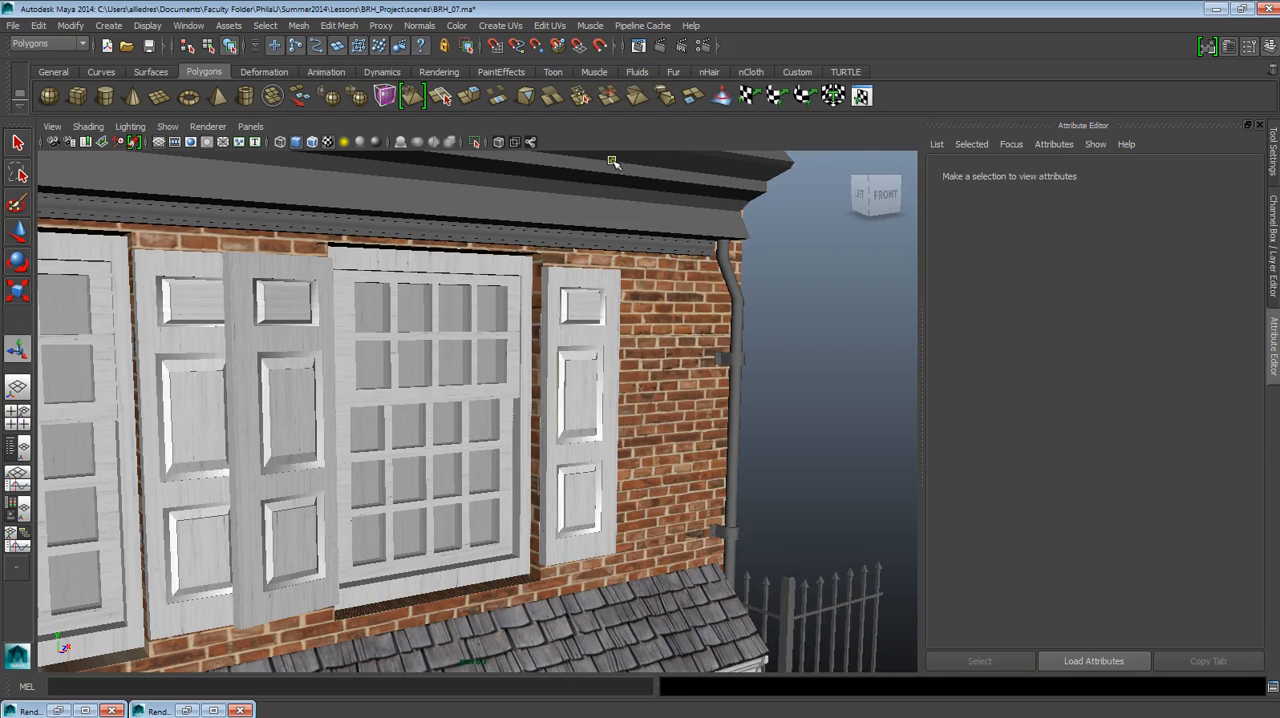
left_click(656, 46)
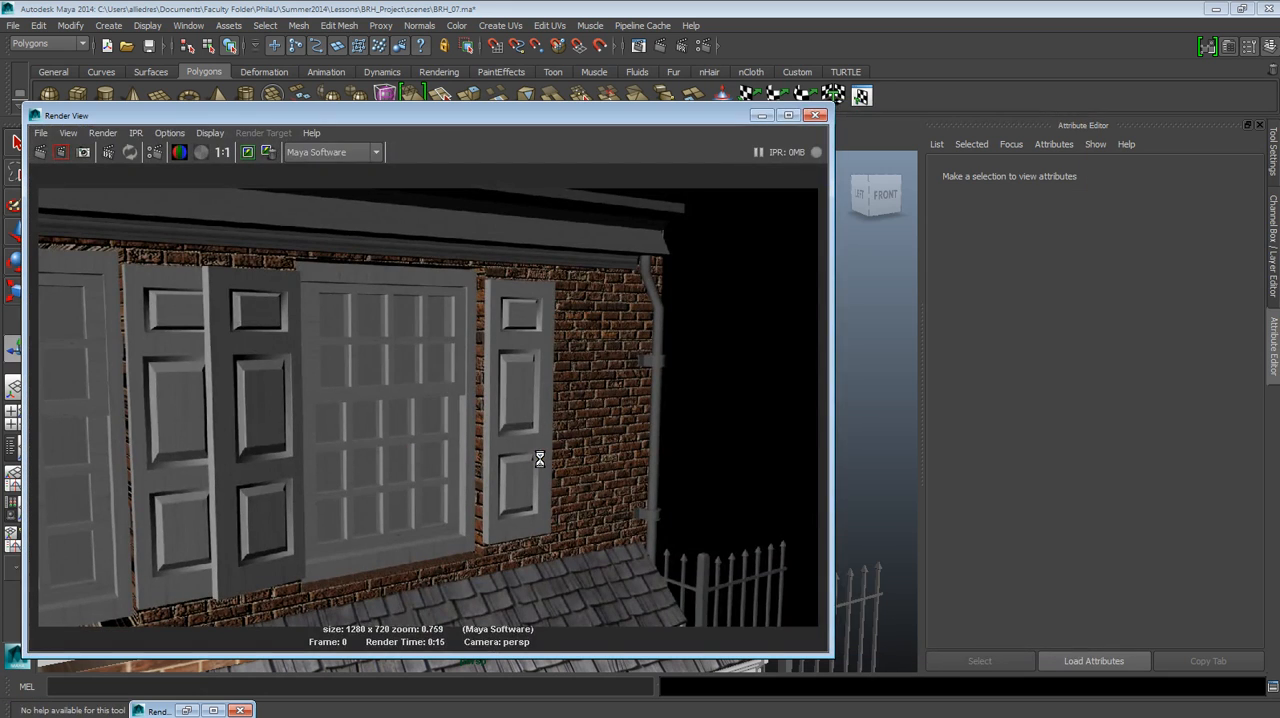
left_click_drag(472, 113, 562, 121)
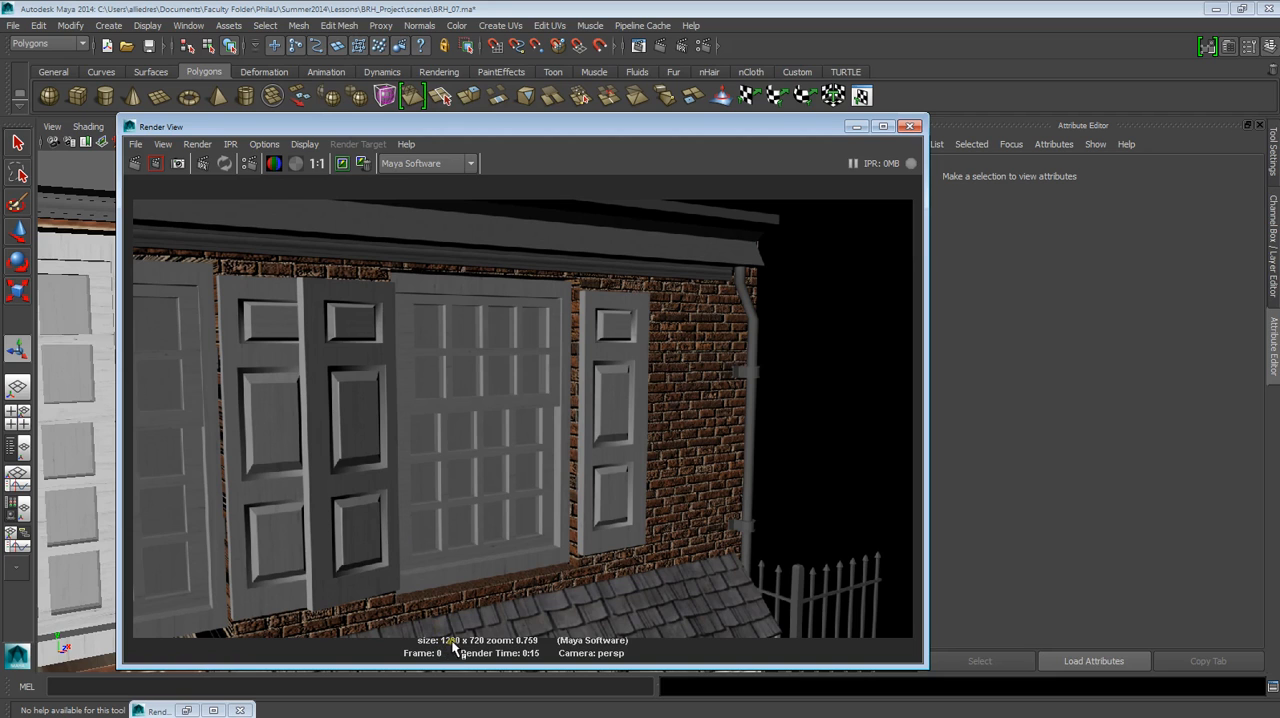
Restore the Render Settings and set the common image size preset to 640x480.
left_click(192, 710)
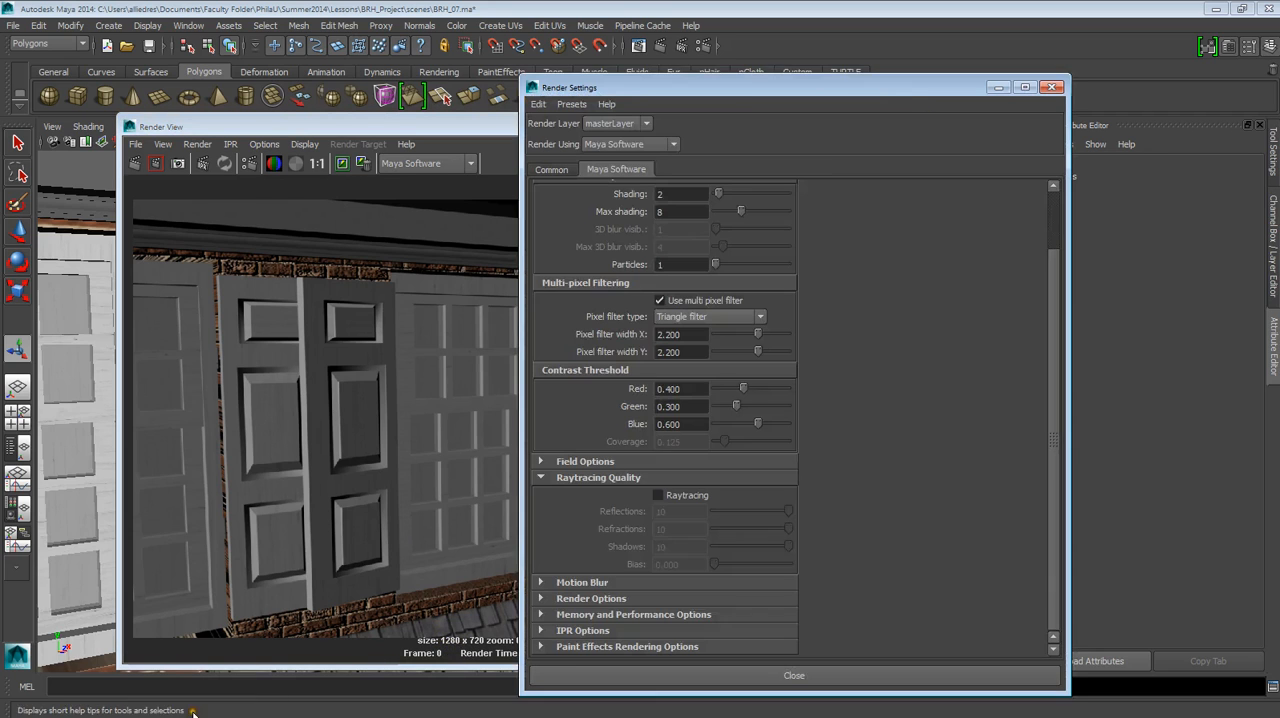
left_click(589, 409)
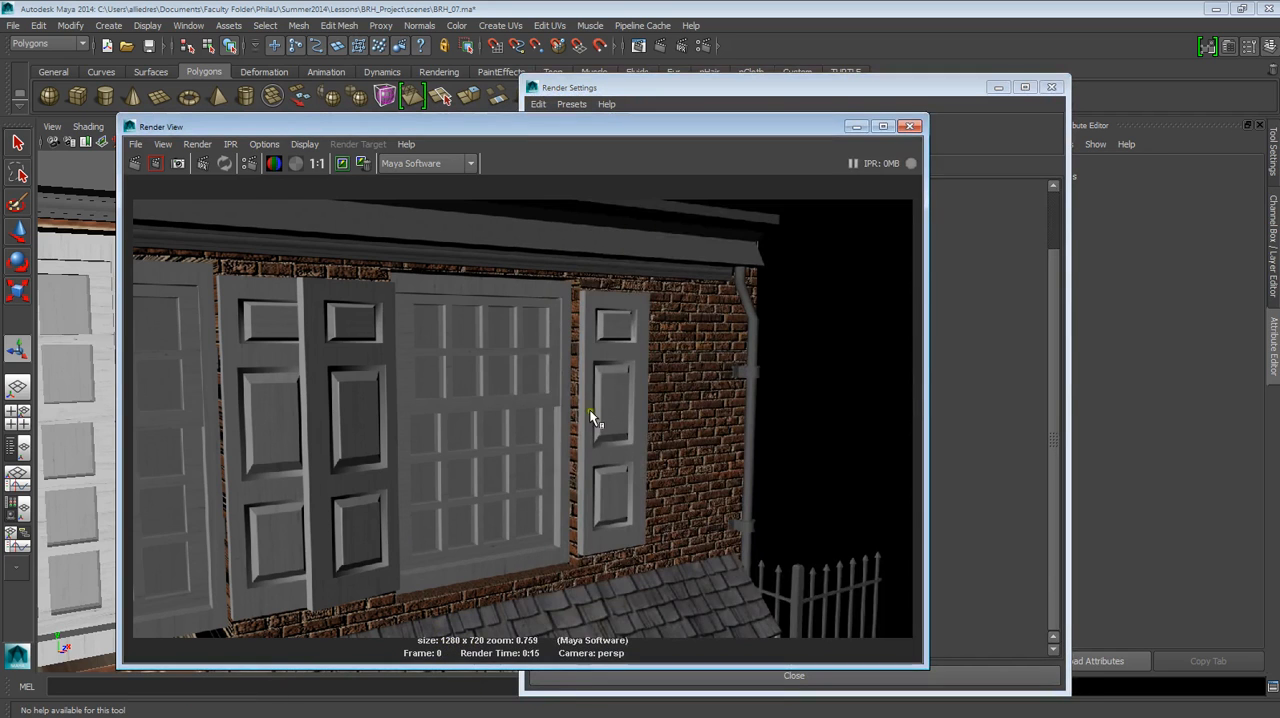
left_click(955, 175)
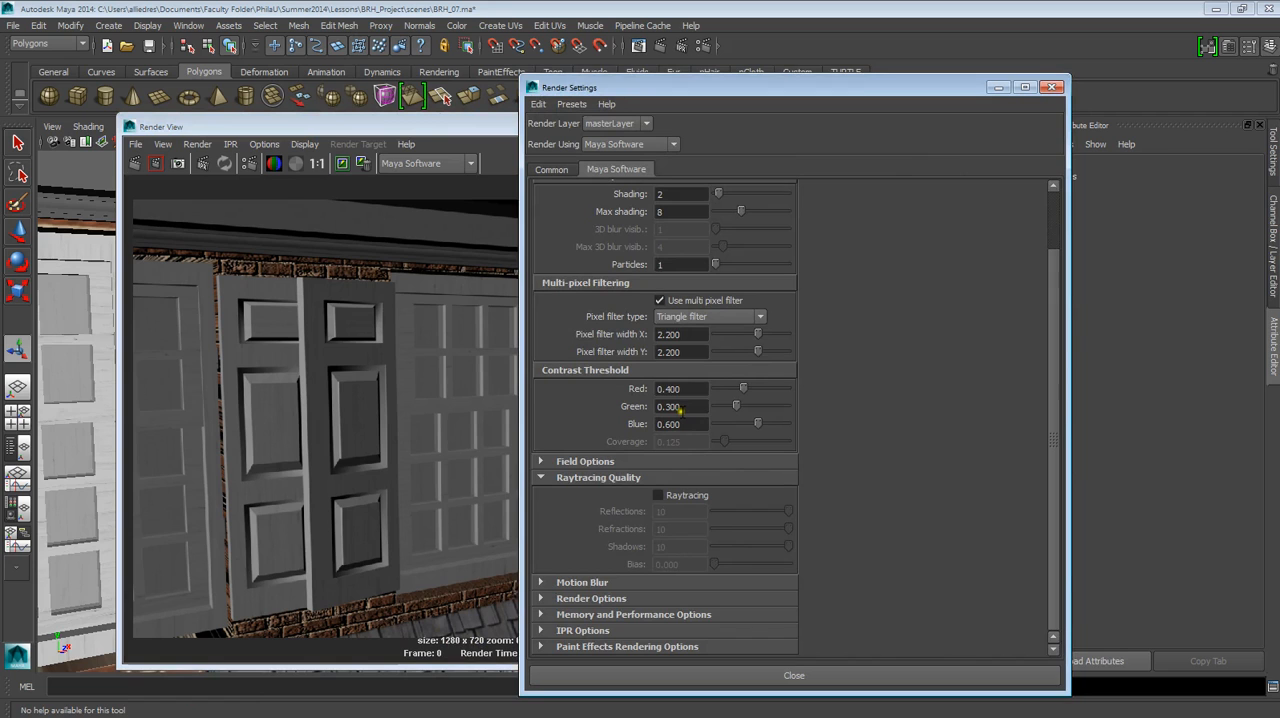
left_click(551, 169)
scroll(730, 400, "down", 5)
left_click(712, 431)
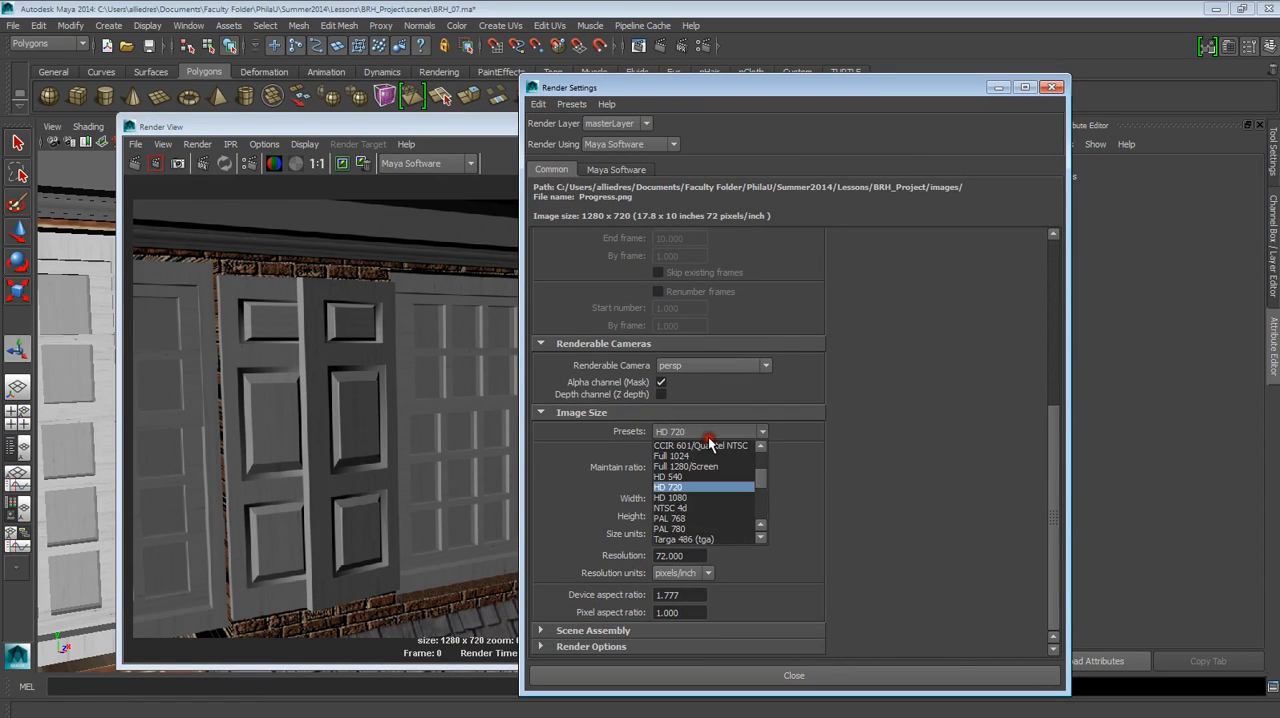
scroll(704, 468, "up", 3)
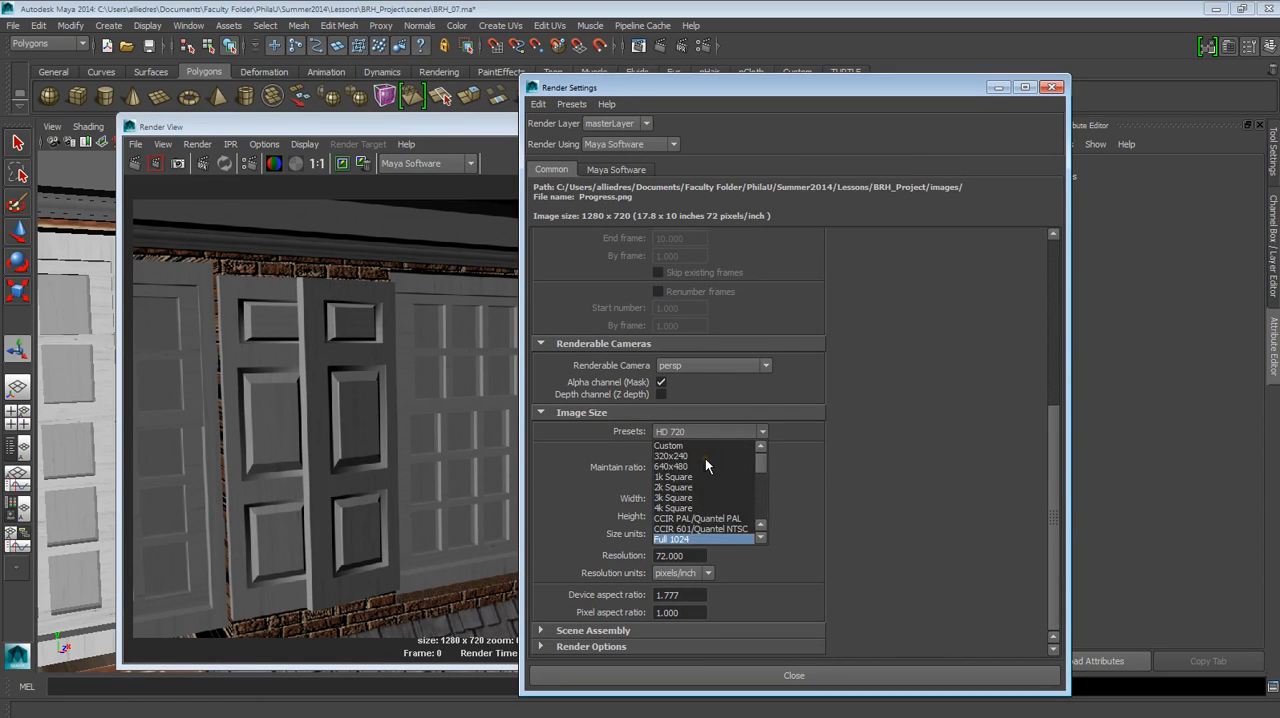
left_click(704, 467)
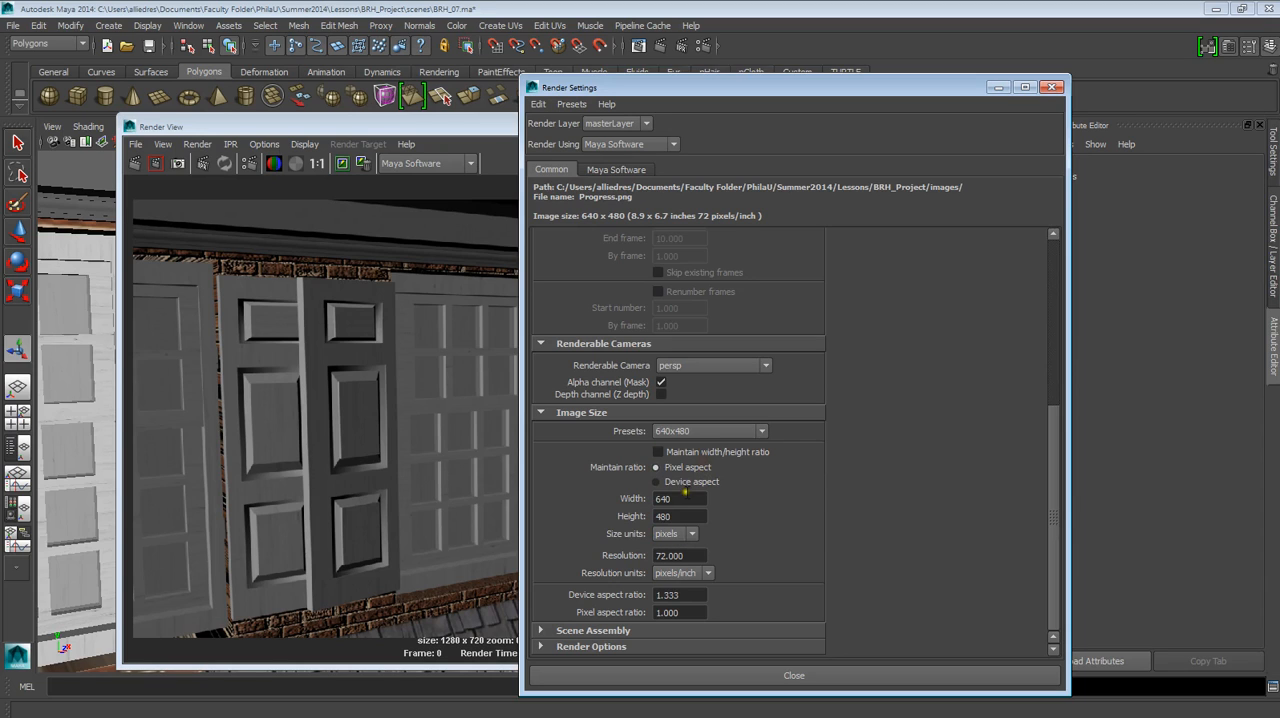
Show the Maya Software render settings, move their window clear of the viewport and close the Render View.
left_click(645, 170)
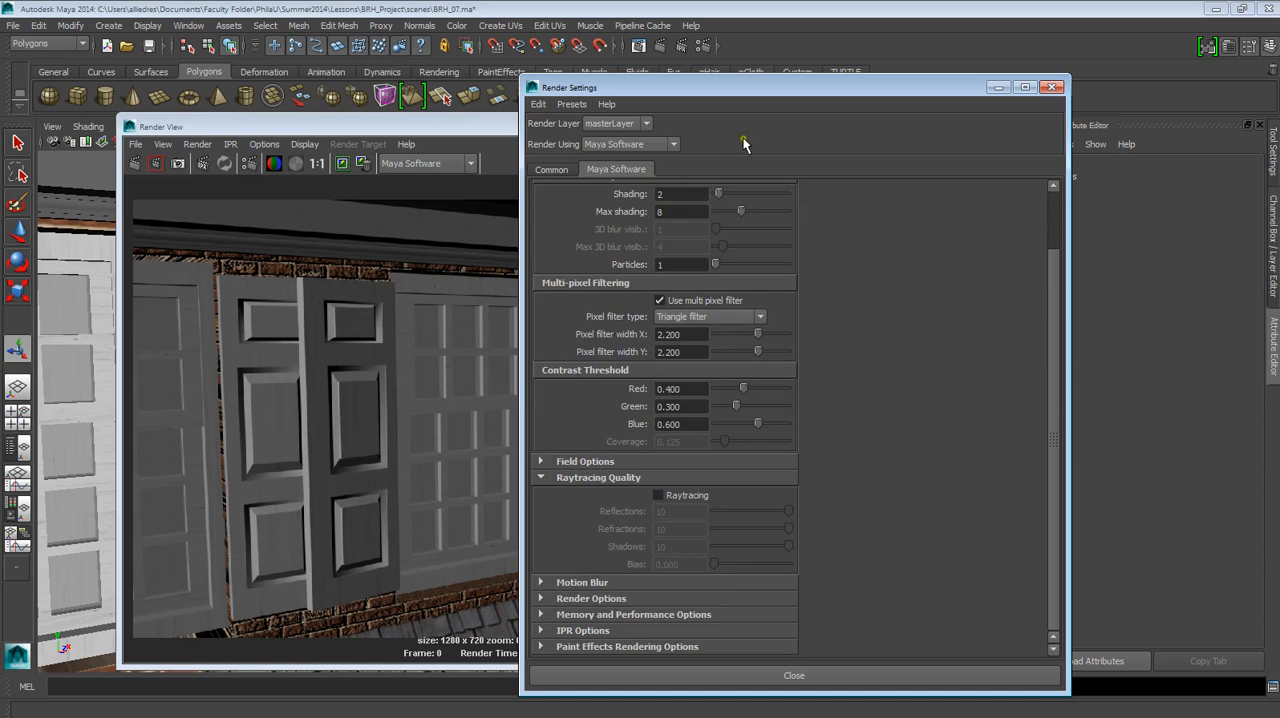
left_click_drag(760, 88, 1275, 105)
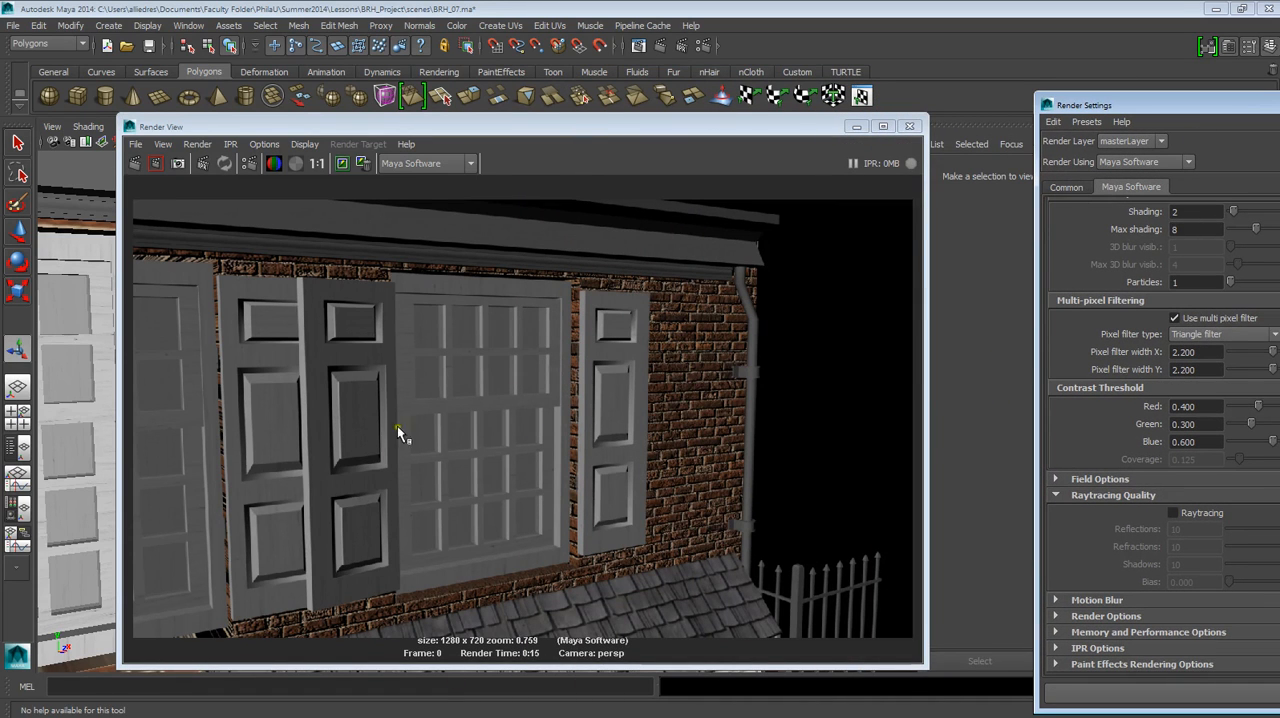
left_click(919, 125)
Create a polygon sphere and move it out in front of the upper-floor shutter near the house's downspout.
scroll(595, 420, "down", 4)
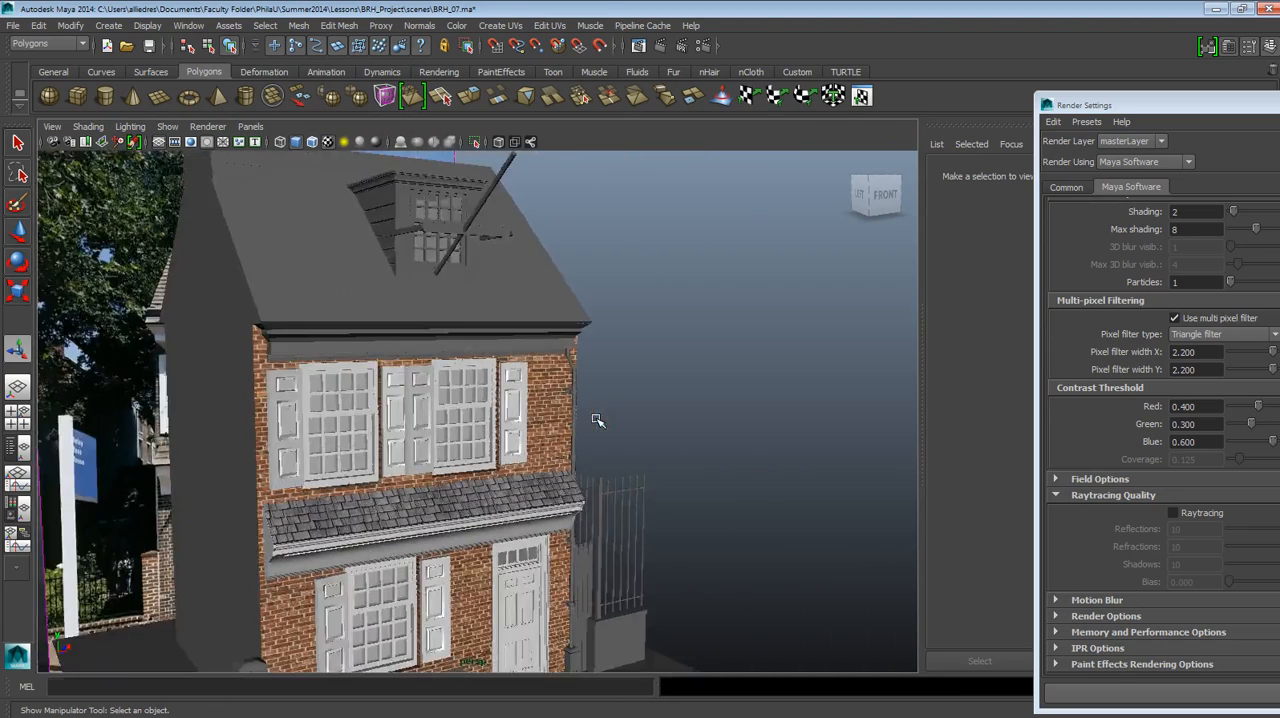
left_click_drag(595, 420, 430, 322, "alt")
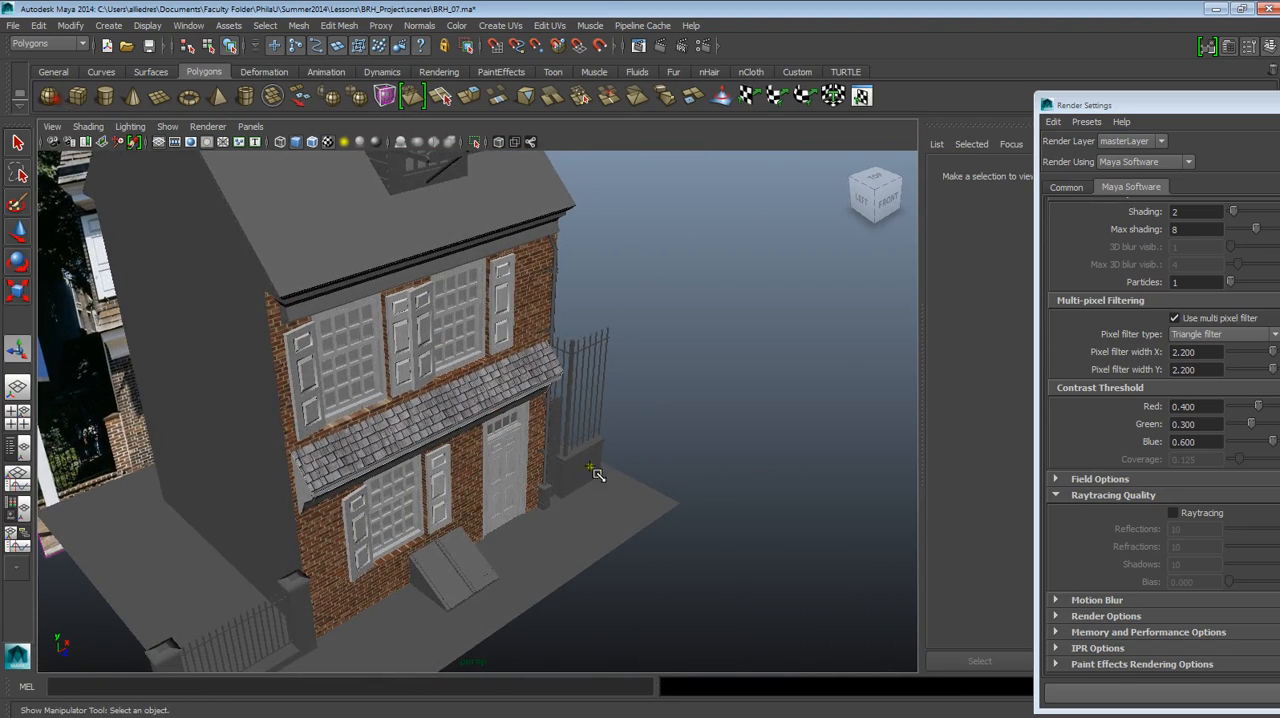
left_click_drag(540, 534, 566, 380)
left_click(17, 228)
right_click_drag(566, 380, 600, 712, "alt")
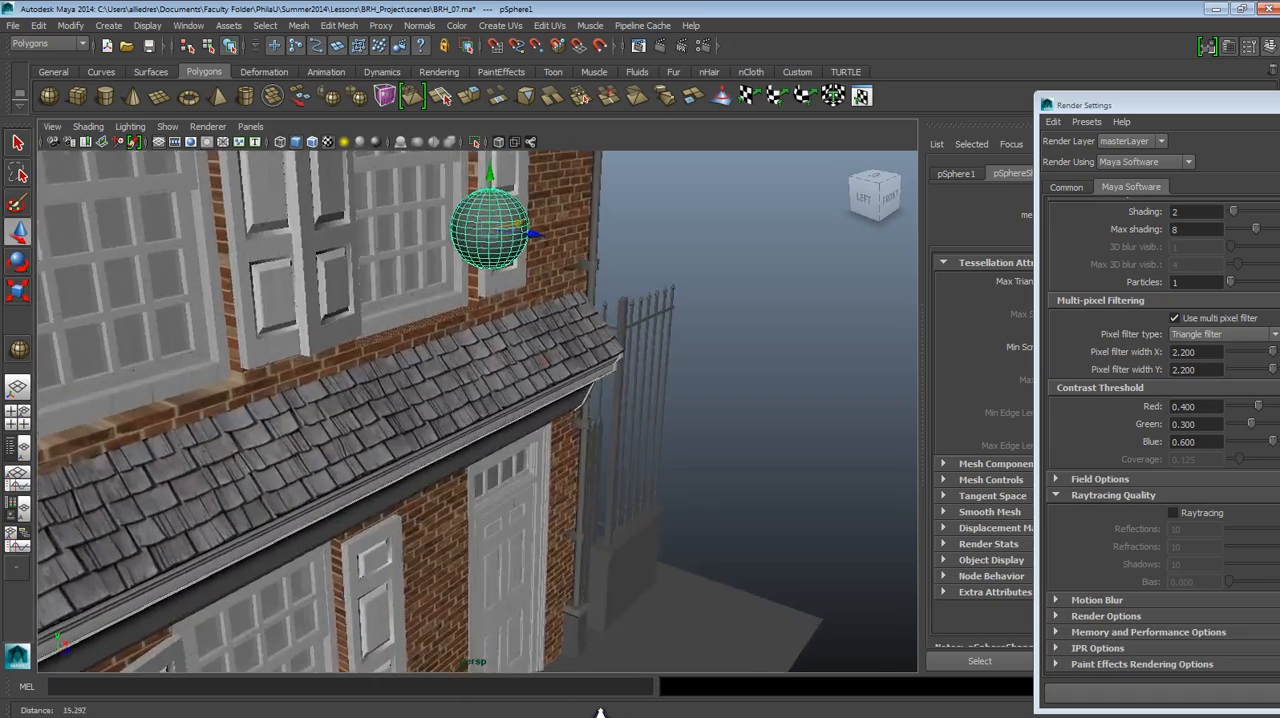
middle_click_drag(568, 500, 583, 692, "alt")
left_click_drag(503, 379, 503, 334)
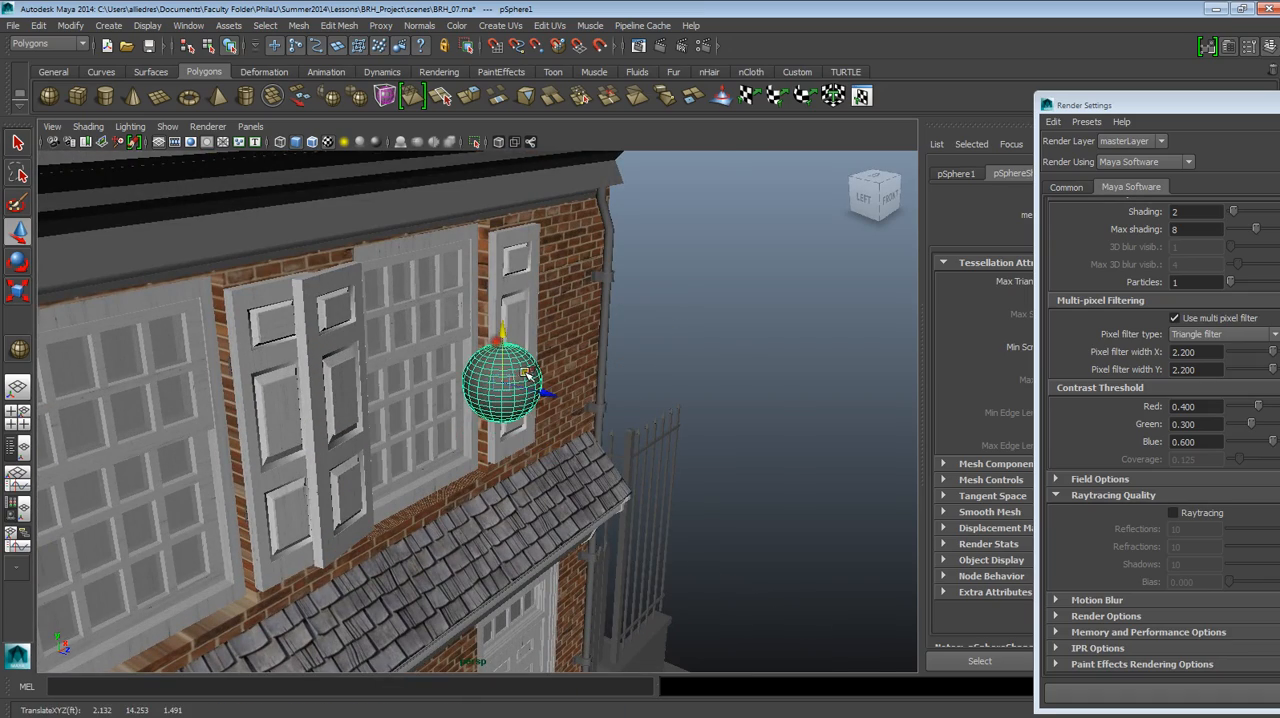
left_click_drag(563, 406, 611, 388, "alt")
mouse_move(611, 390)
left_mouse_down("alt")
mouse_move(620, 449)
mouse_move(611, 403)
left_mouse_up("alt")
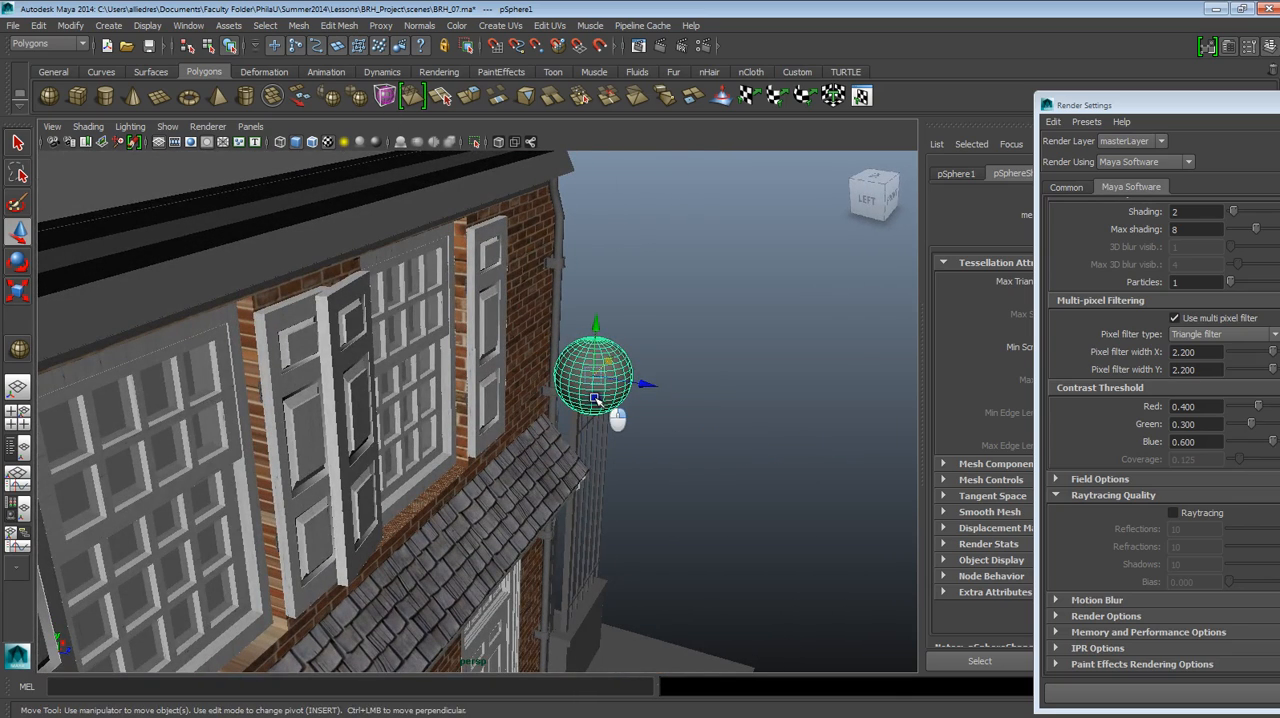
right_click_drag(595, 398, 597, 432)
Select all faces of the sphere and extrude them outward into separate spikes.
left_click_drag(538, 293, 671, 466)
left_click(346, 25)
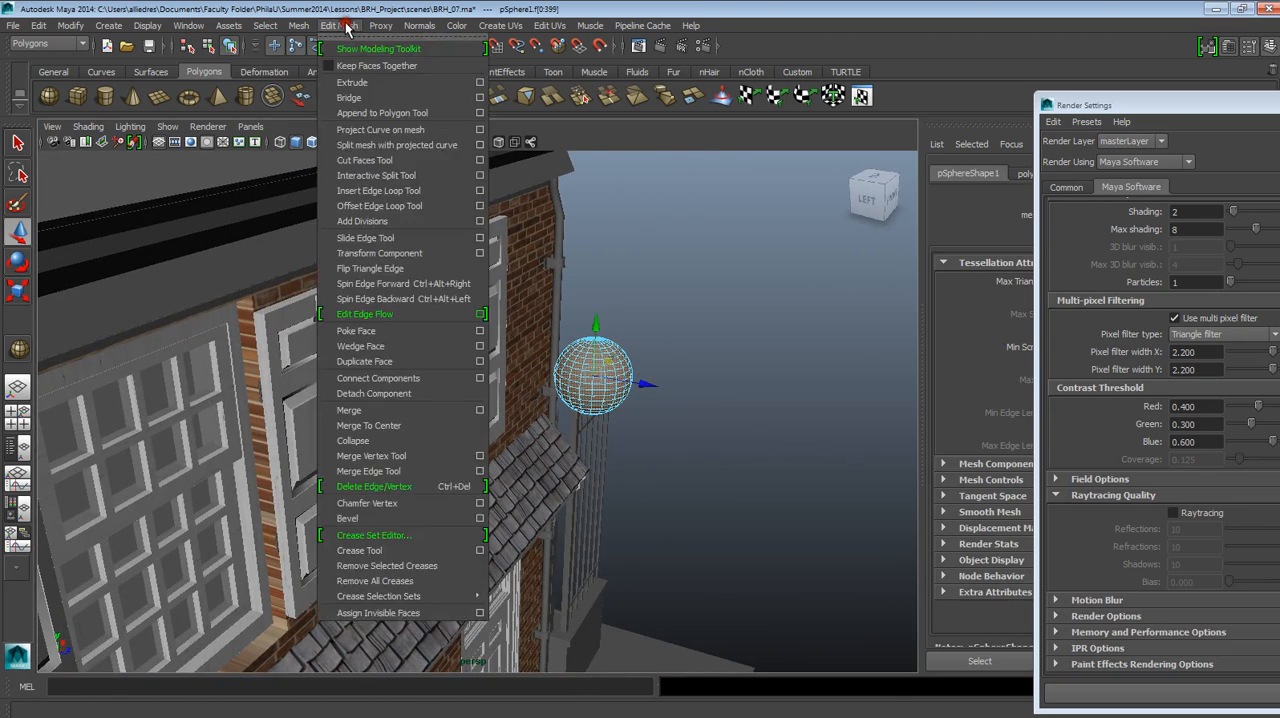
left_click(352, 82)
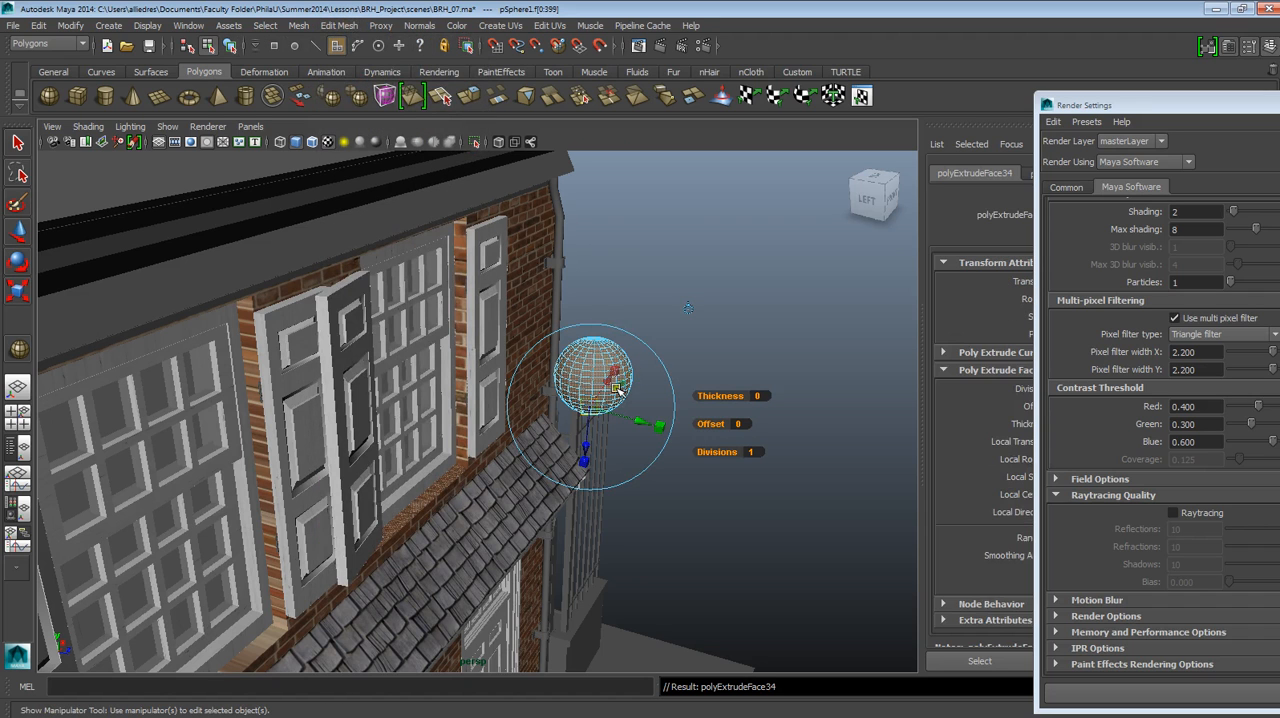
left_click_drag(617, 390, 614, 424)
right_click_drag(604, 338, 645, 317)
Render a close view of the spiked sphere in front of the upper window and shutter.
scroll(661, 345, "up", 4)
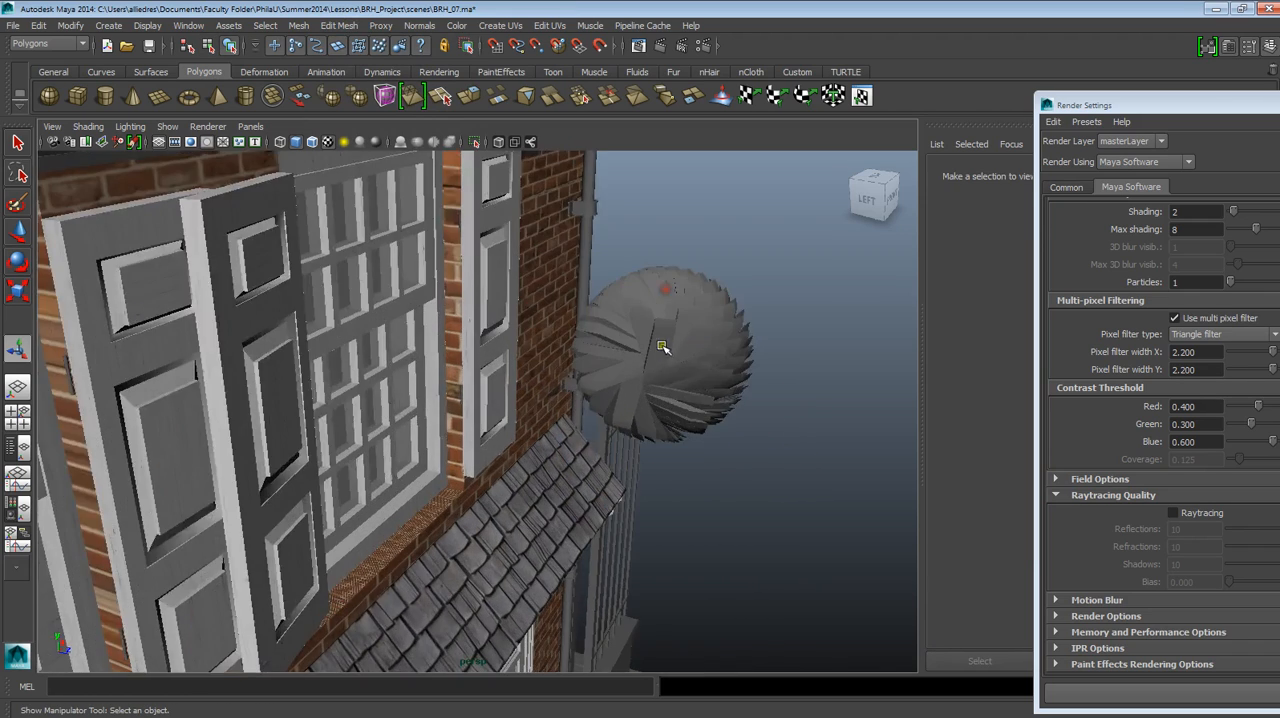
left_click_drag(661, 345, 520, 478, "alt")
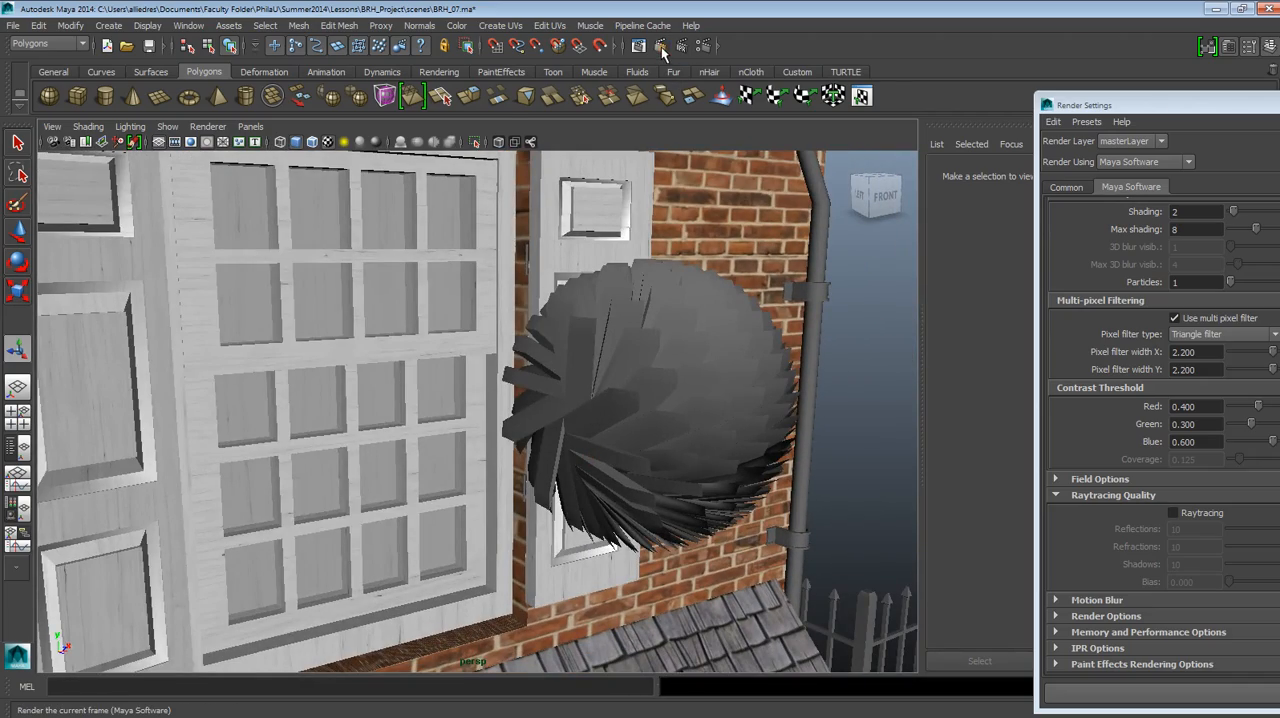
left_click(661, 47)
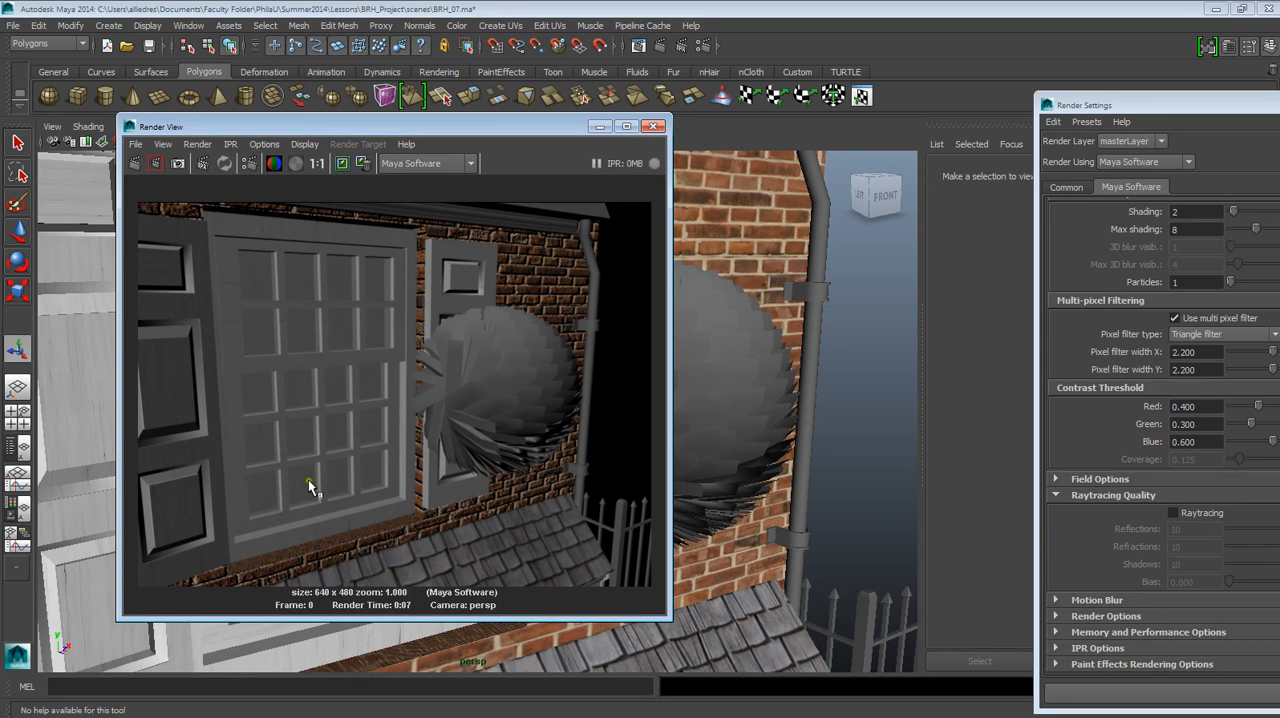
Reopen the Render Settings beside the Render View and enable Raytracing for Maya Software.
left_click_drag(1091, 107, 737, 62)
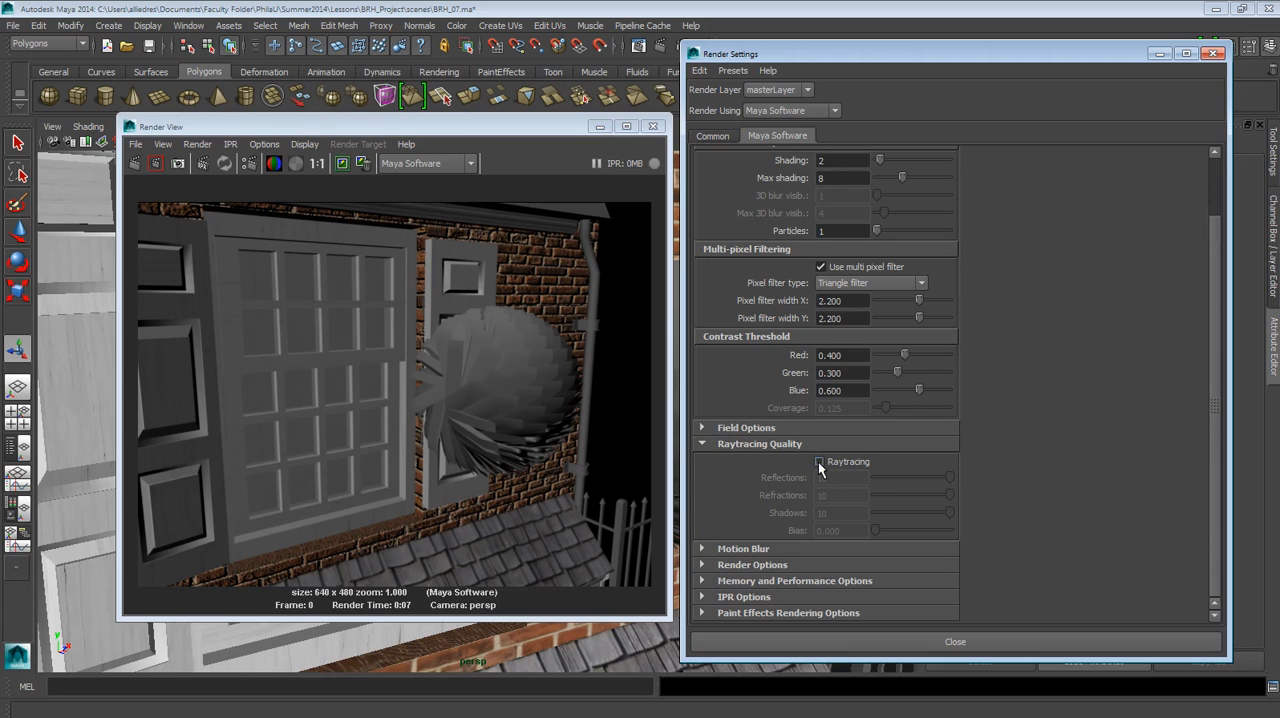
left_click(1210, 54)
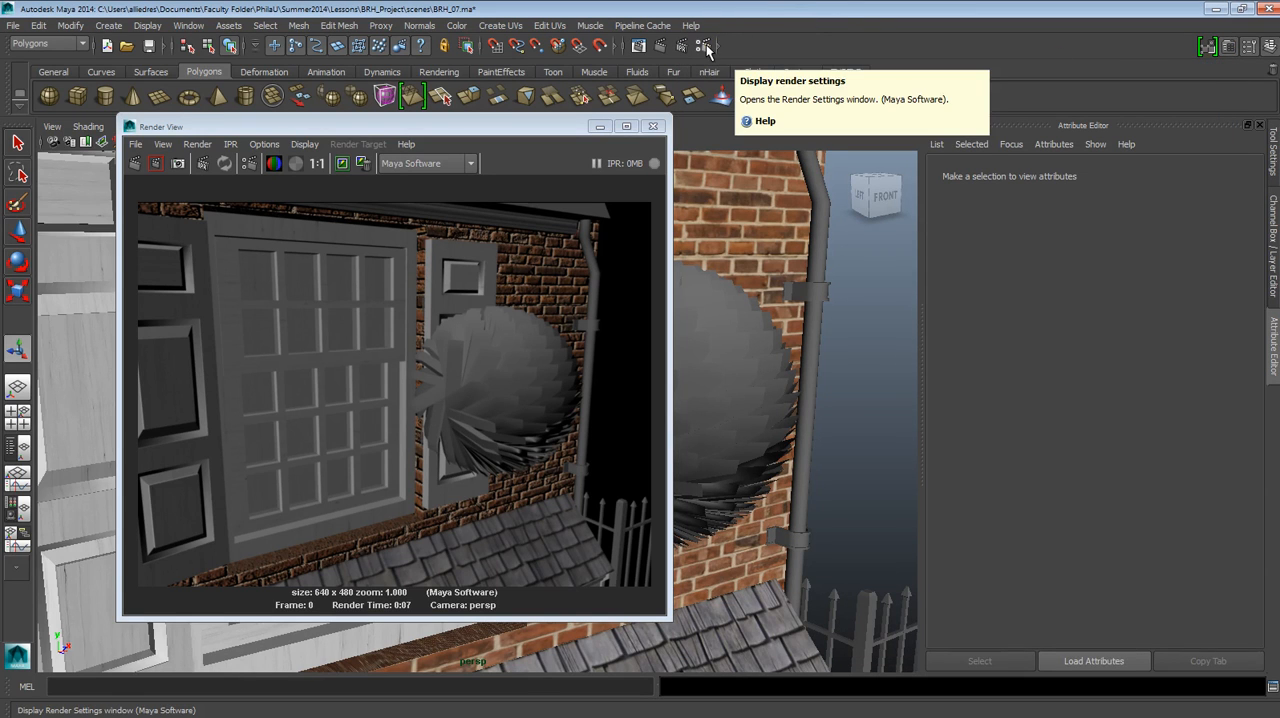
left_click(706, 44)
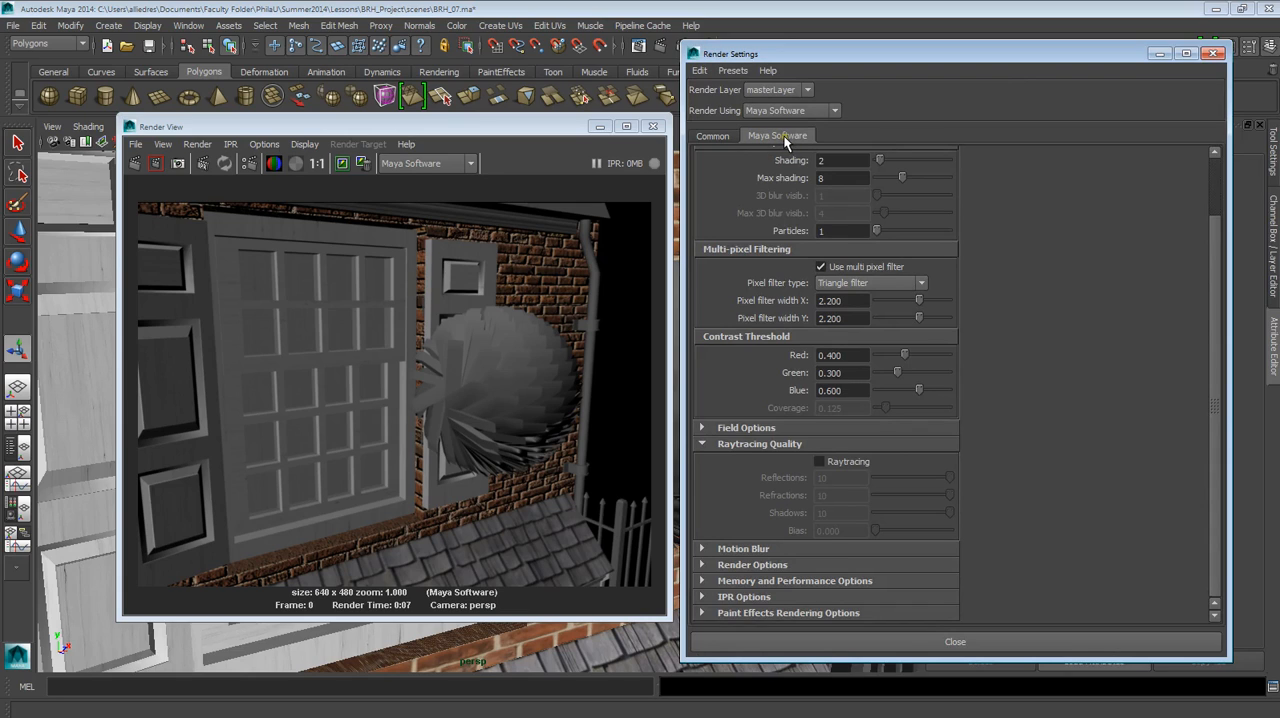
left_click(819, 461)
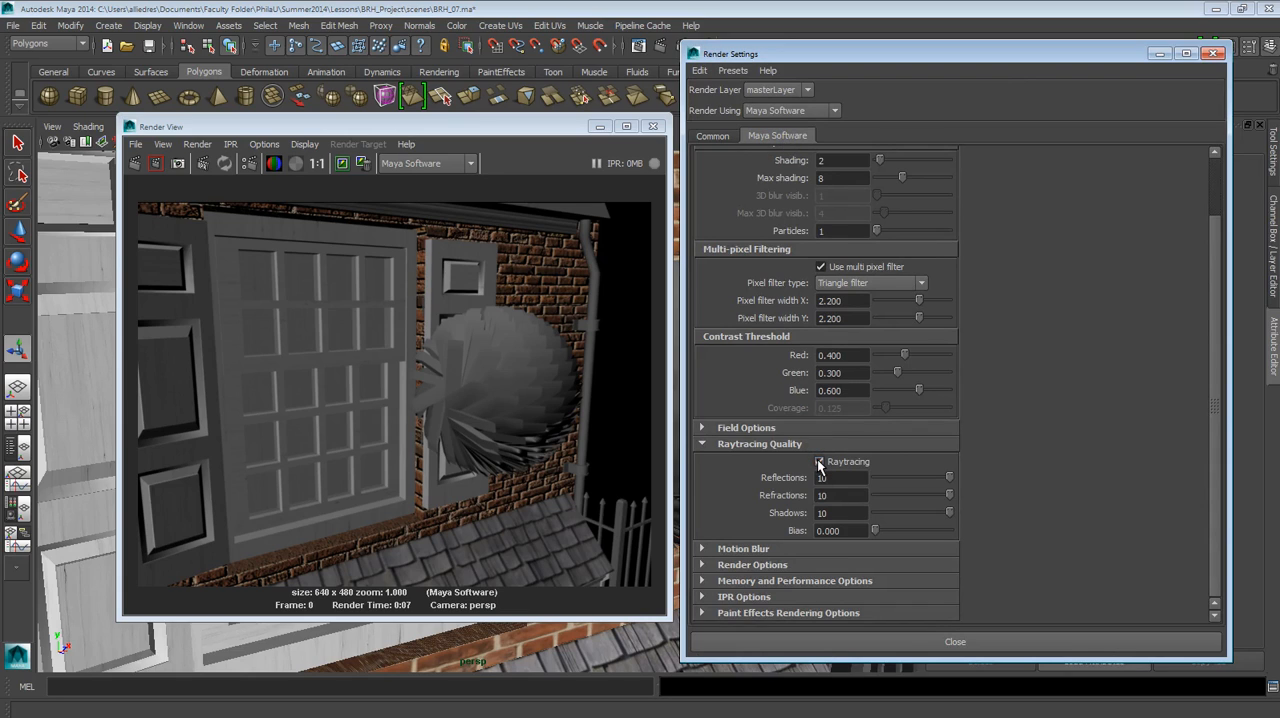
Keep the non-raytraced image in the Render View and check it through the stored image history.
left_click_drag(516, 127, 631, 128)
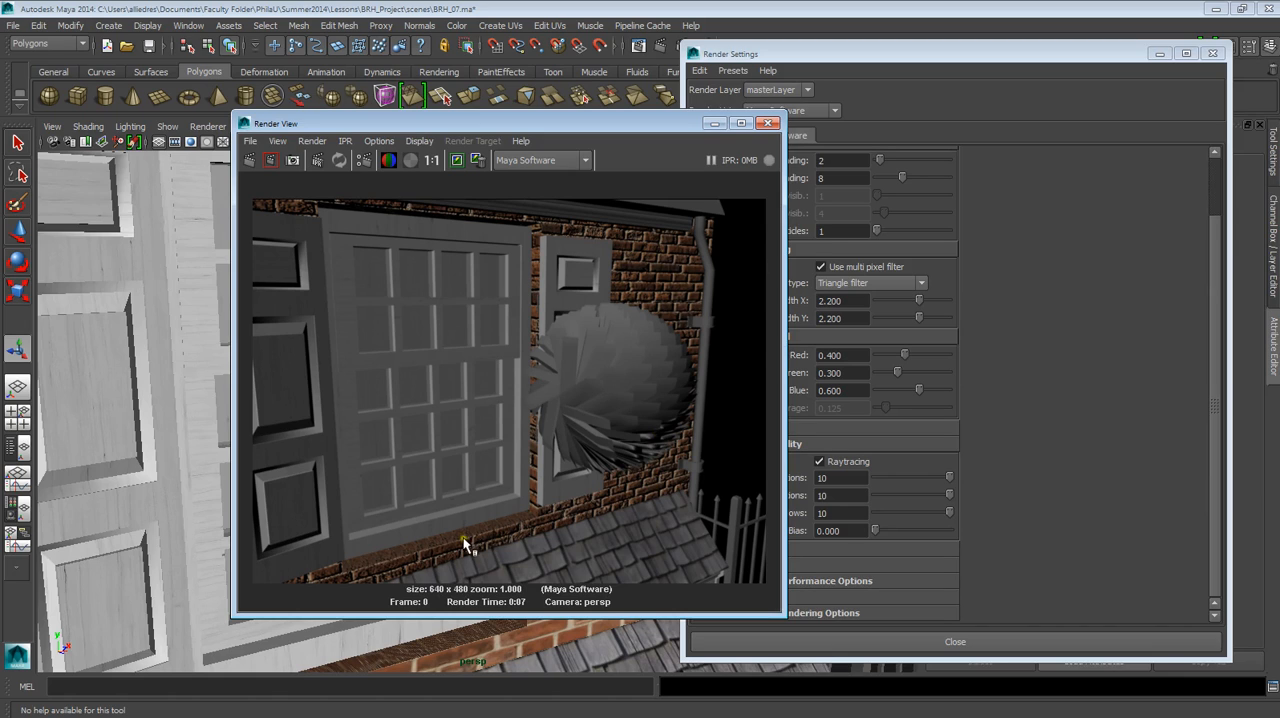
left_click(460, 165)
left_click(457, 162)
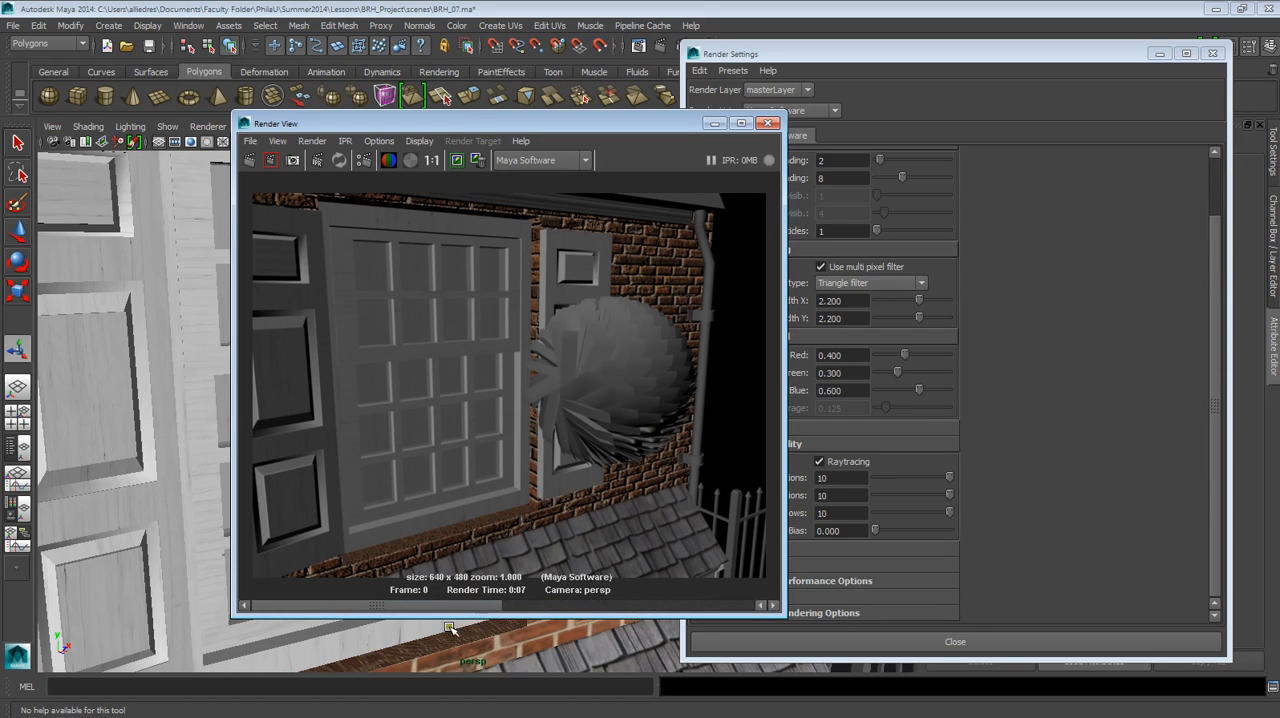
left_click(594, 606)
left_click_drag(594, 604, 386, 601)
Render the frame again with raytracing and arrange the Render View and Render Settings side by side.
left_click(245, 160)
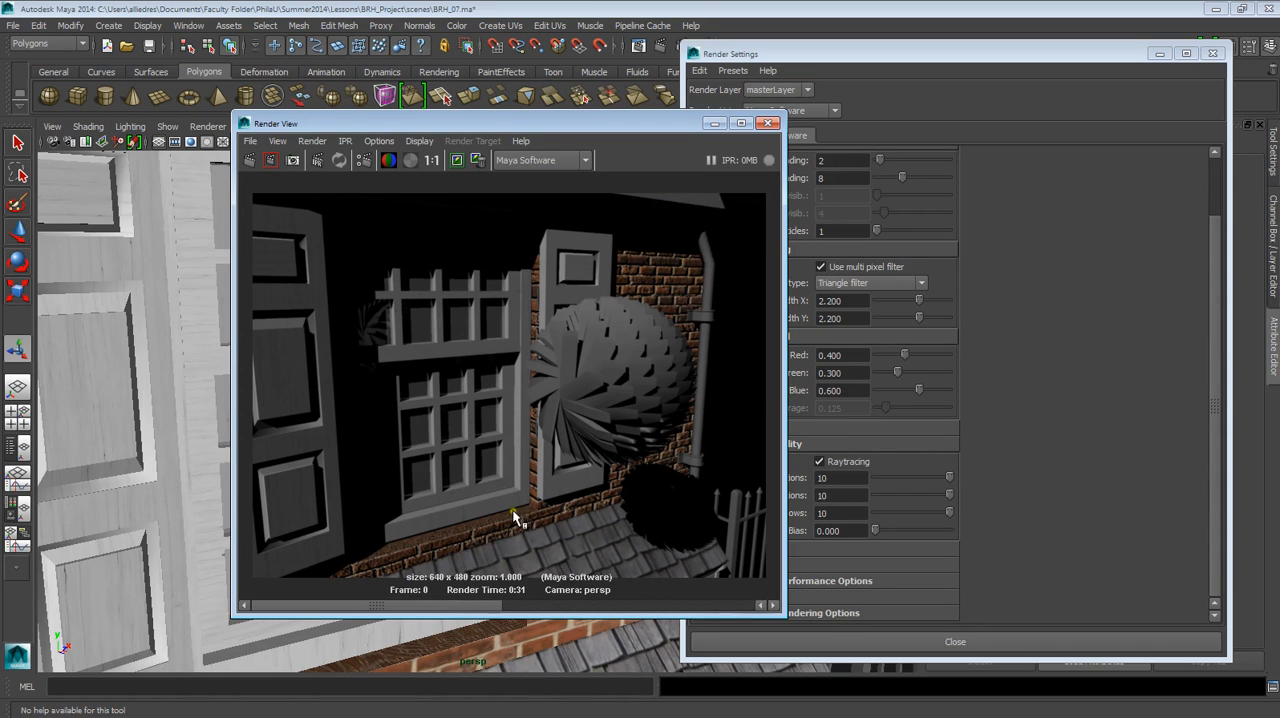
left_click_drag(463, 606, 573, 590)
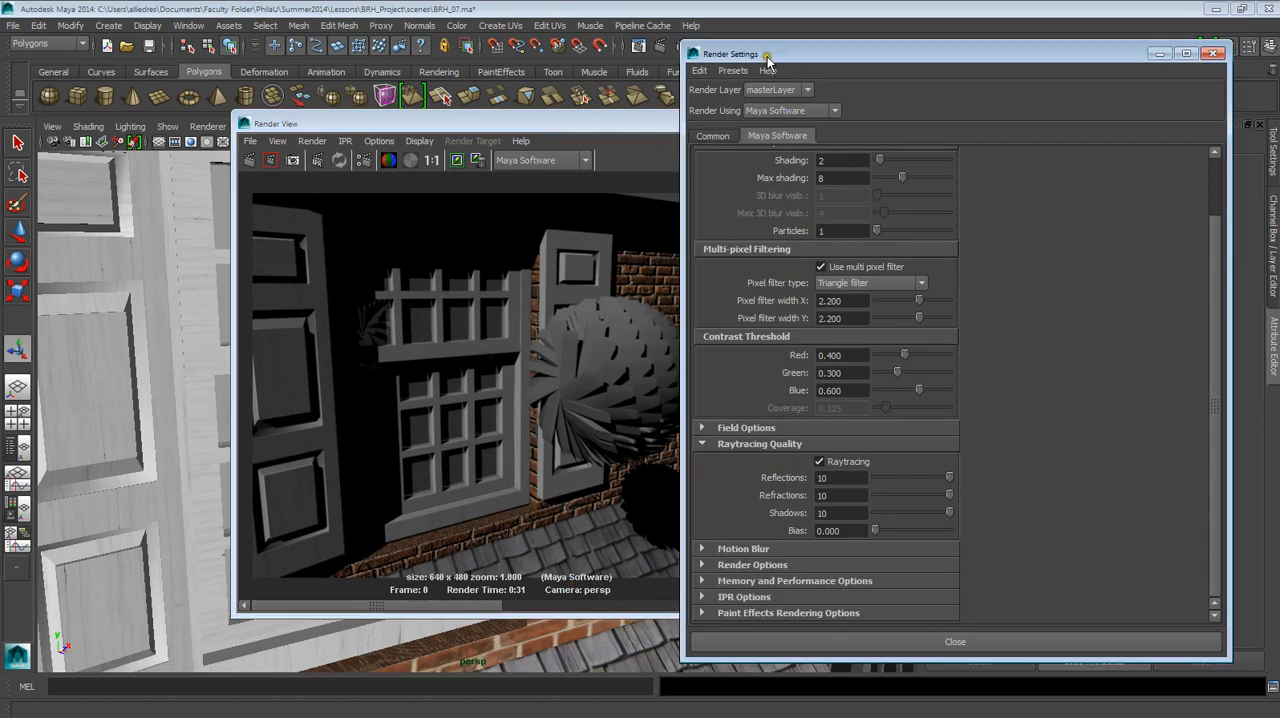
left_click_drag(766, 58, 990, 91)
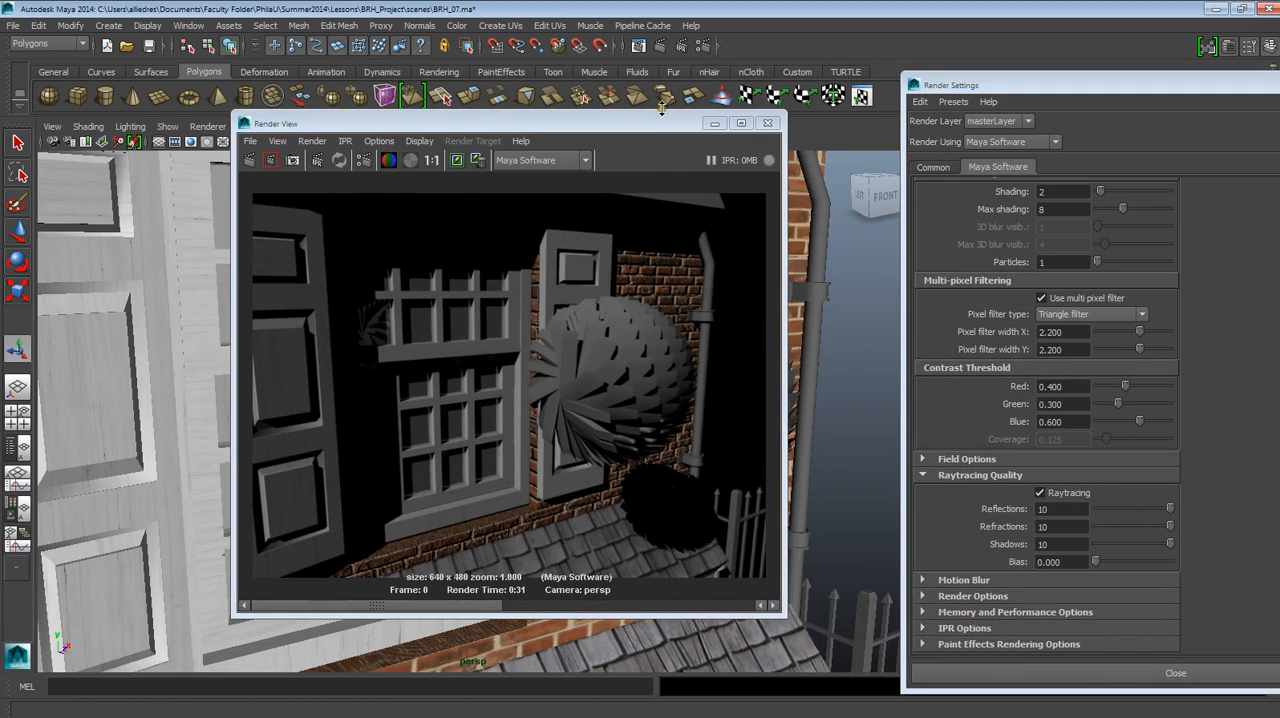
left_click_drag(660, 121, 626, 122)
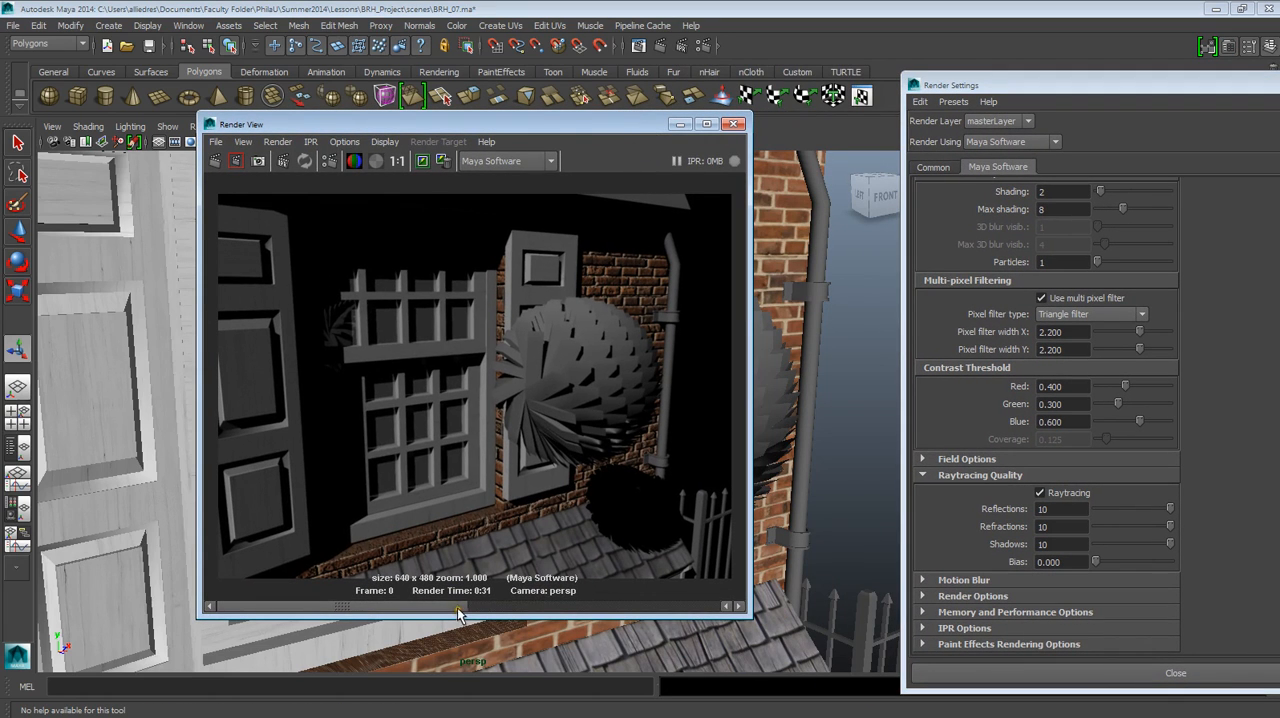
Compare the raytraced render with the kept non-raytraced image and close the Render View.
left_click(645, 600)
left_click(511, 600)
left_click(735, 123)
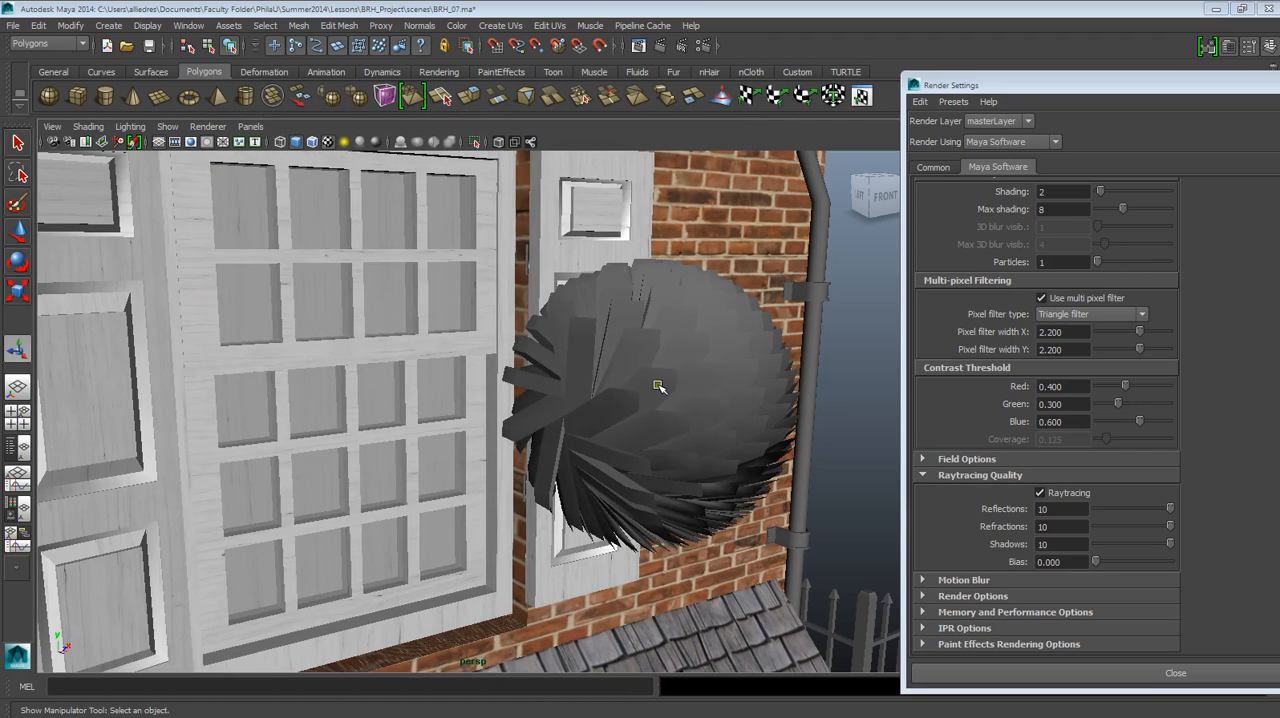
Examine the house's upper windows, shutters and the spiky sphere from several distances and angles in the perspective view.
scroll(654, 354, "down", 12)
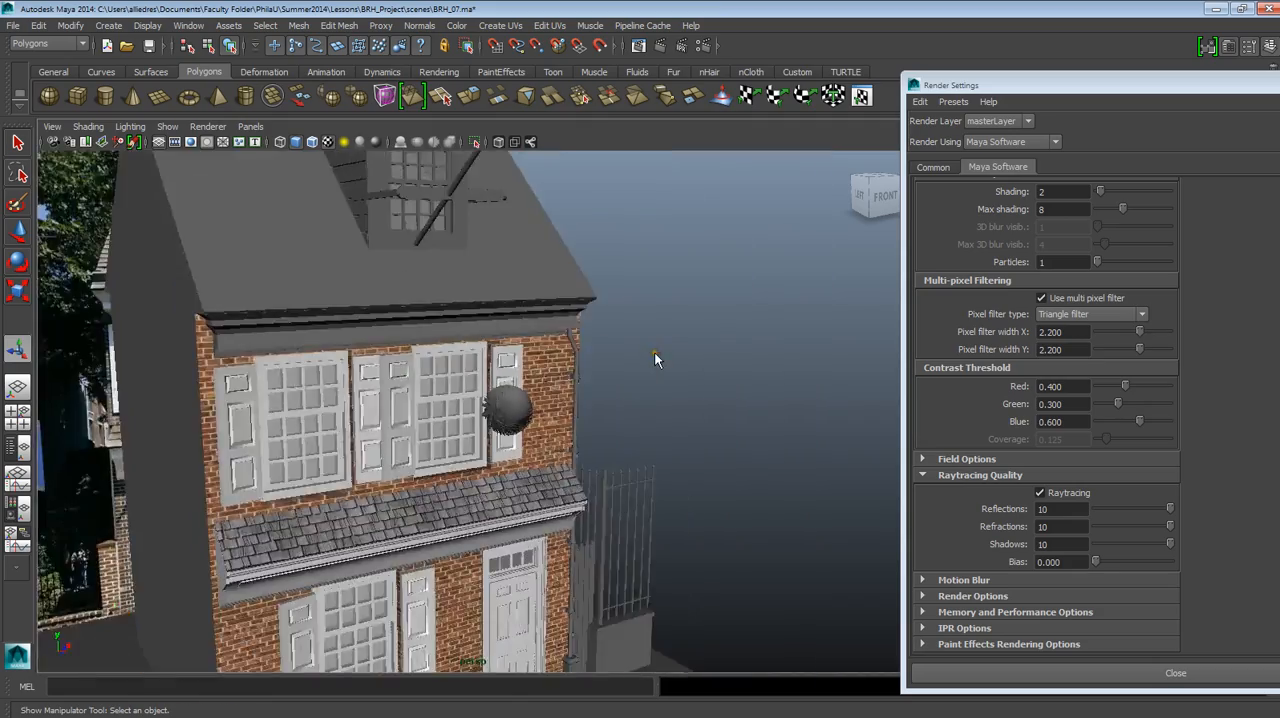
left_click_drag(578, 387, 607, 335, "alt")
right_click_drag(607, 335, 609, 437, "alt")
scroll(609, 437, "up", 15)
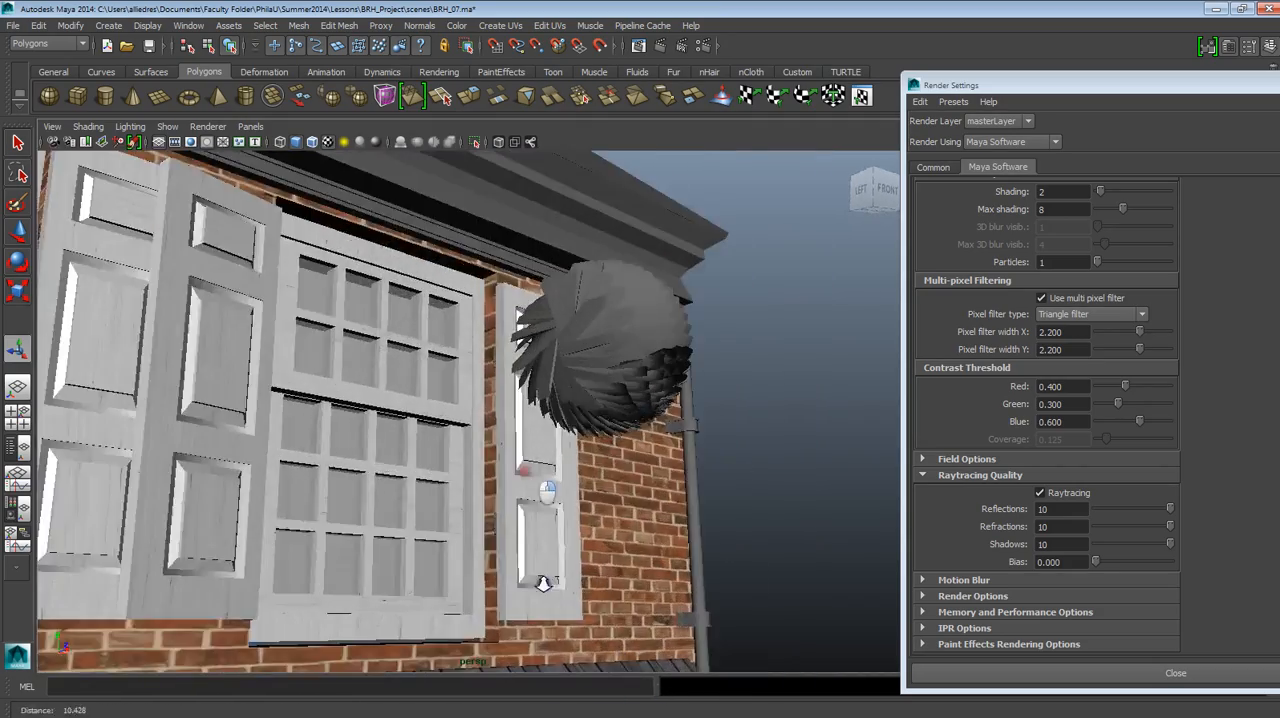
left_click_drag(530, 478, 549, 534, "alt")
middle_click_drag(549, 534, 594, 457, "alt")
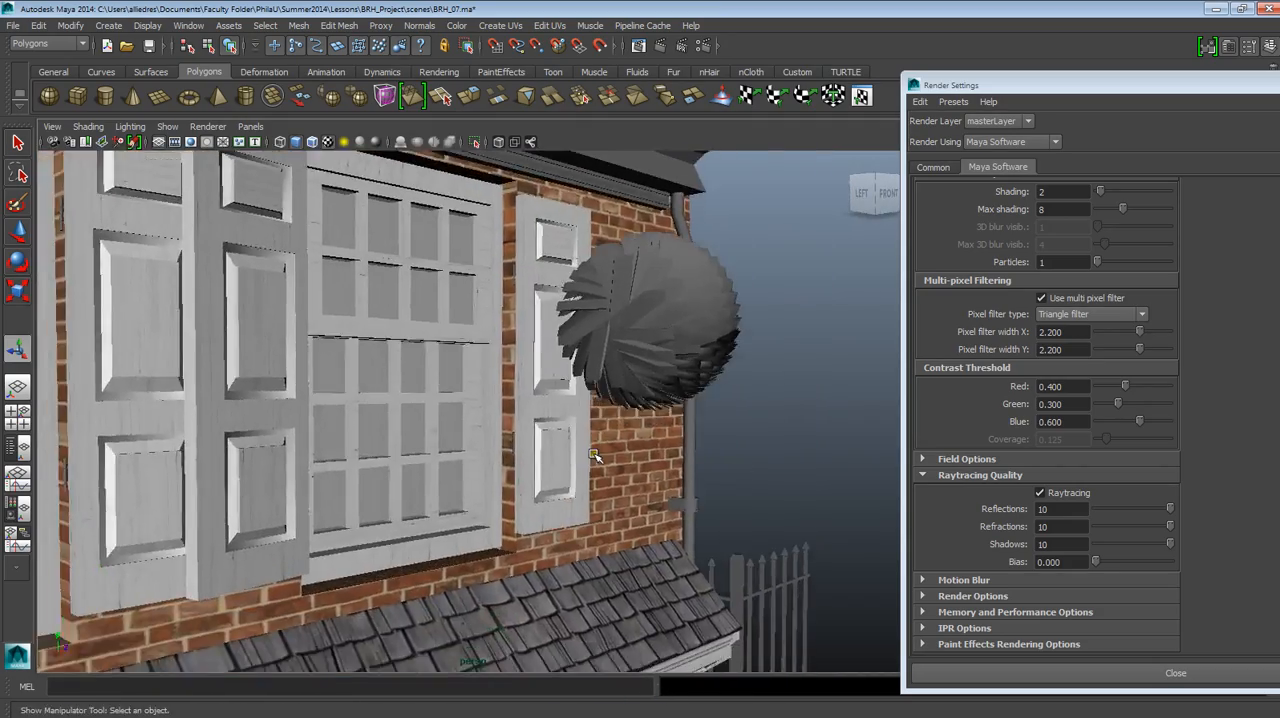
mouse_move(594, 450)
left_mouse_down("alt")
mouse_move(598, 545)
mouse_move(584, 450)
left_mouse_up("alt")
right_click_drag(580, 415, 582, 418, "alt")
left_click_drag(582, 420, 669, 449, "alt")
left_click(1037, 493)
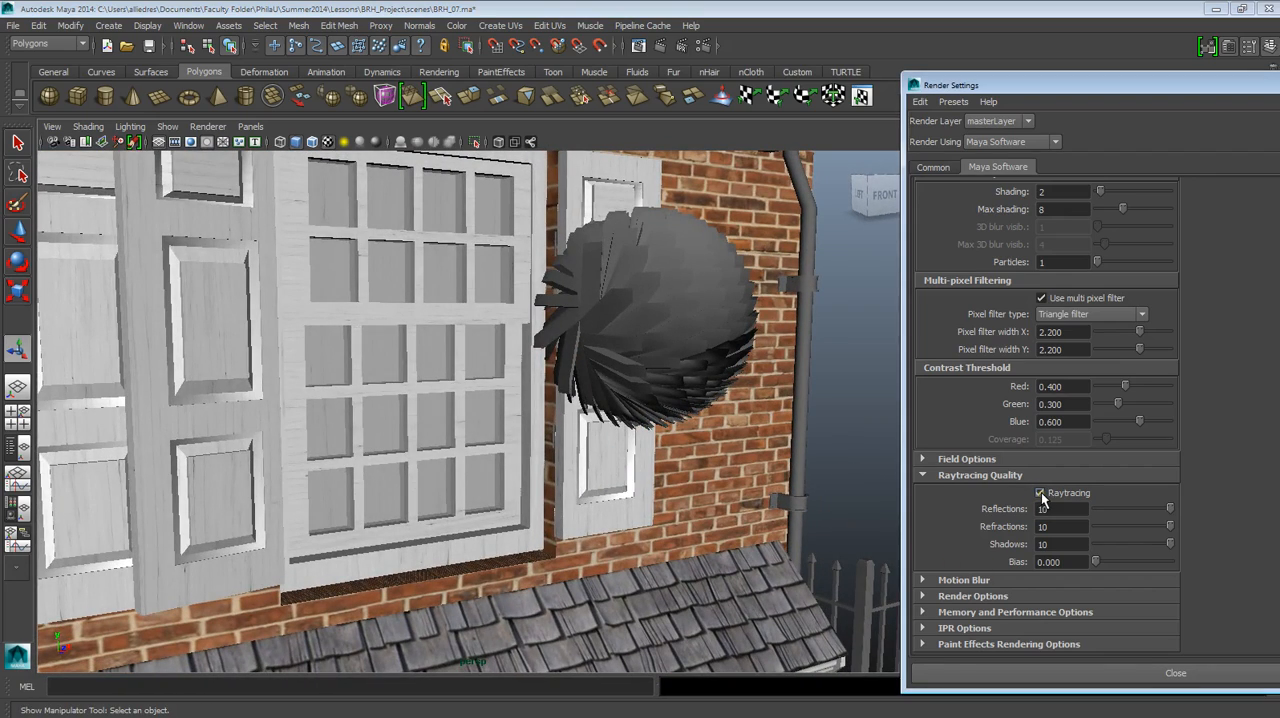
left_click_drag(736, 533, 731, 535, "alt")
scroll(731, 535, "down", 5)
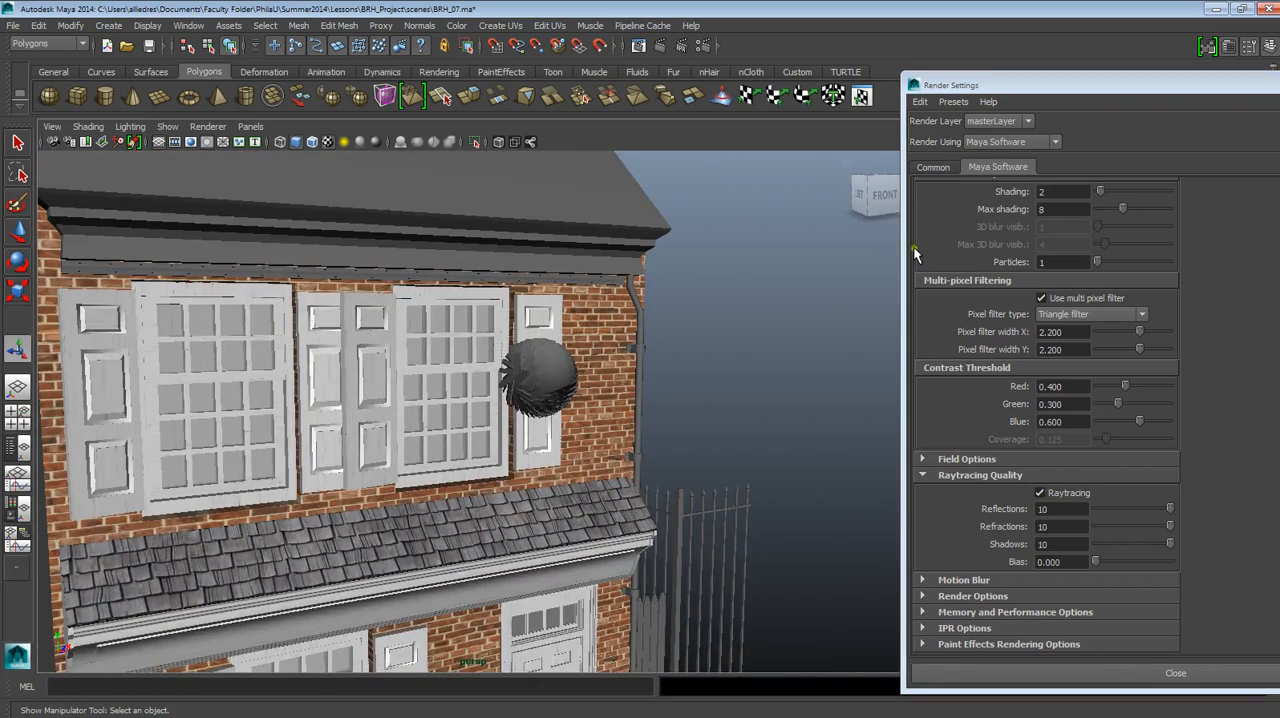
Bring the Render Settings window fully into view and close it to uncover the house scene.
left_click_drag(1244, 88, 1033, 105)
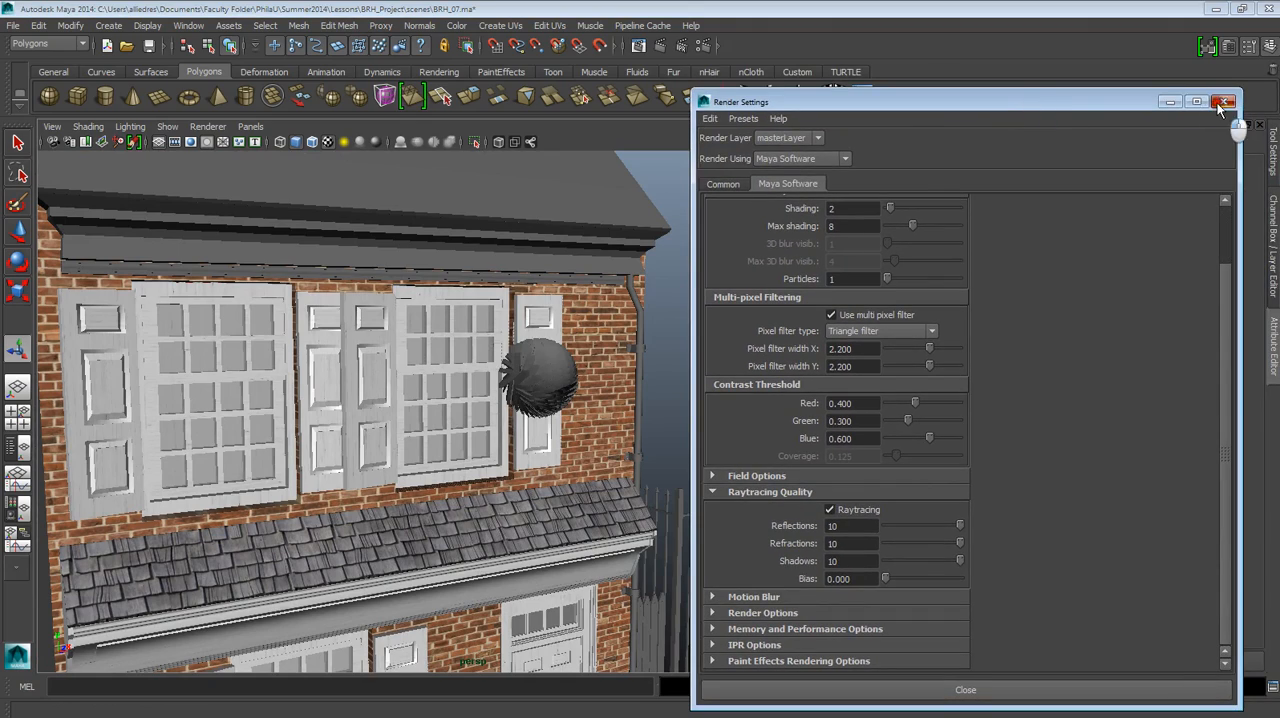
left_click(1220, 104)
left_click_drag(389, 437, 455, 480, "alt")
right_click_drag(455, 480, 476, 557, "alt")
left_click_drag(535, 430, 514, 427, "alt")
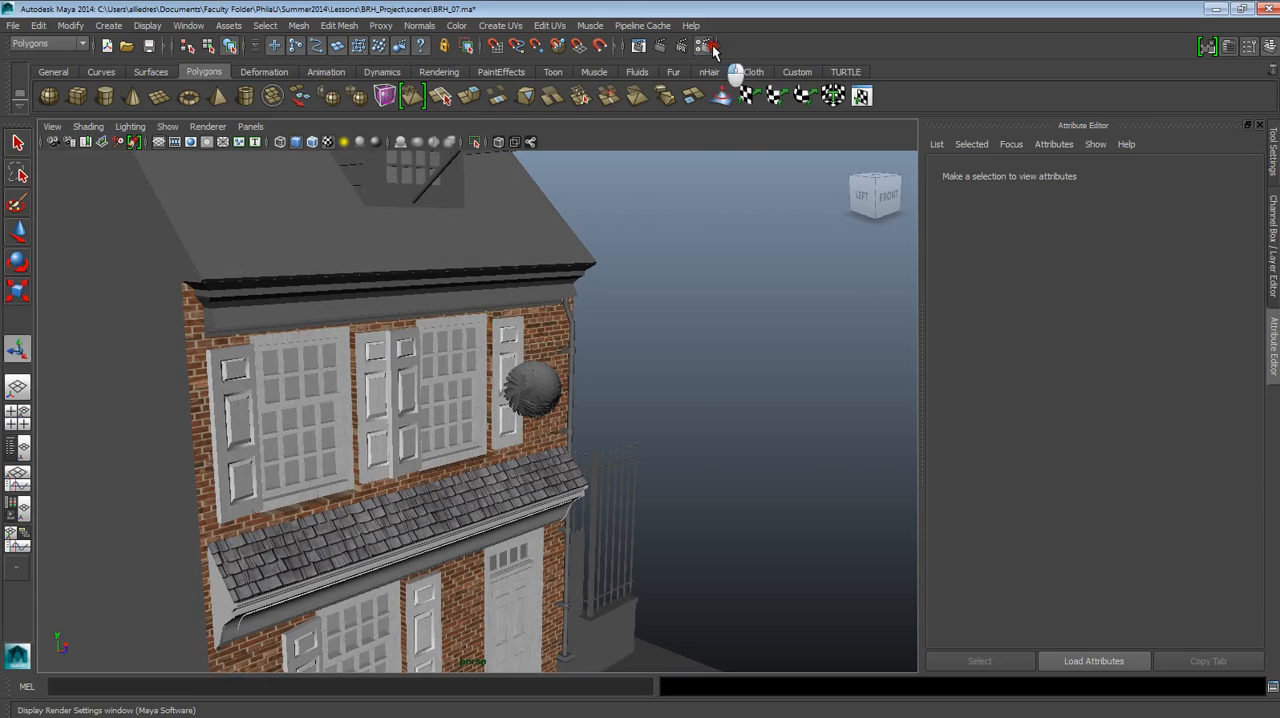
Reopen the Render Settings, review the Common and Maya Software raytracing options, and close the window.
left_click(706, 46)
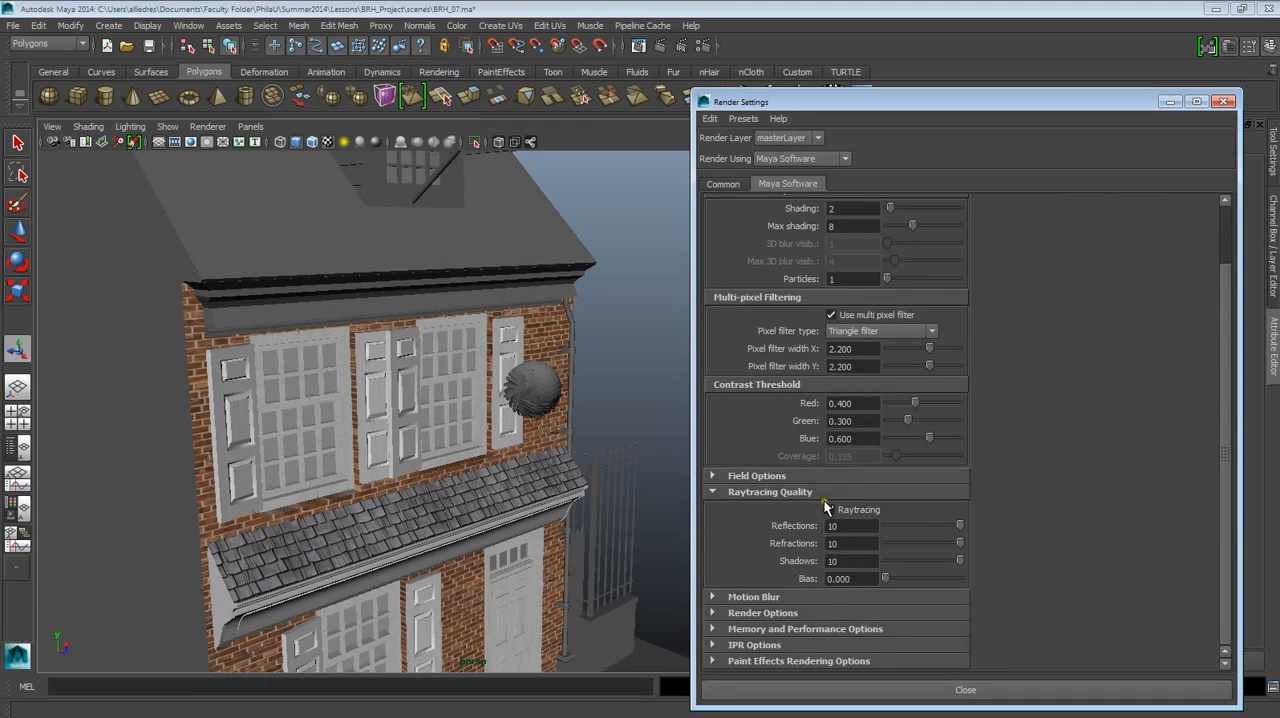
left_click(723, 184)
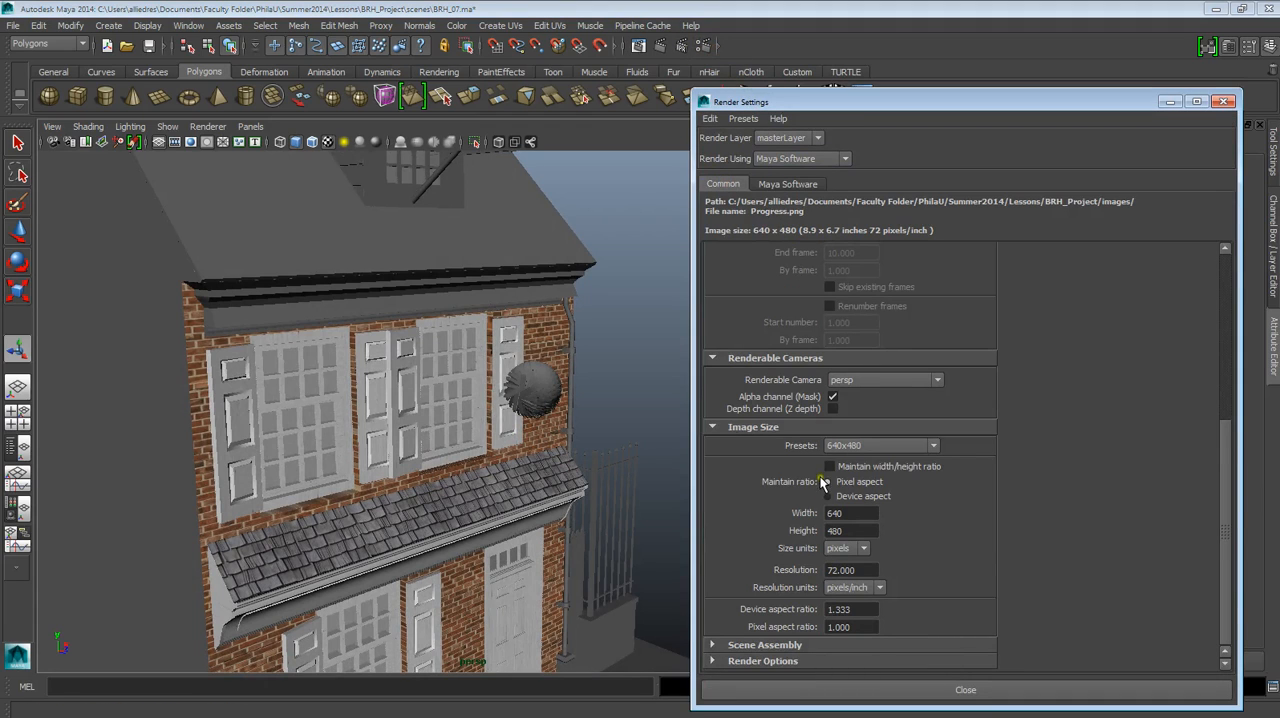
left_click(785, 186)
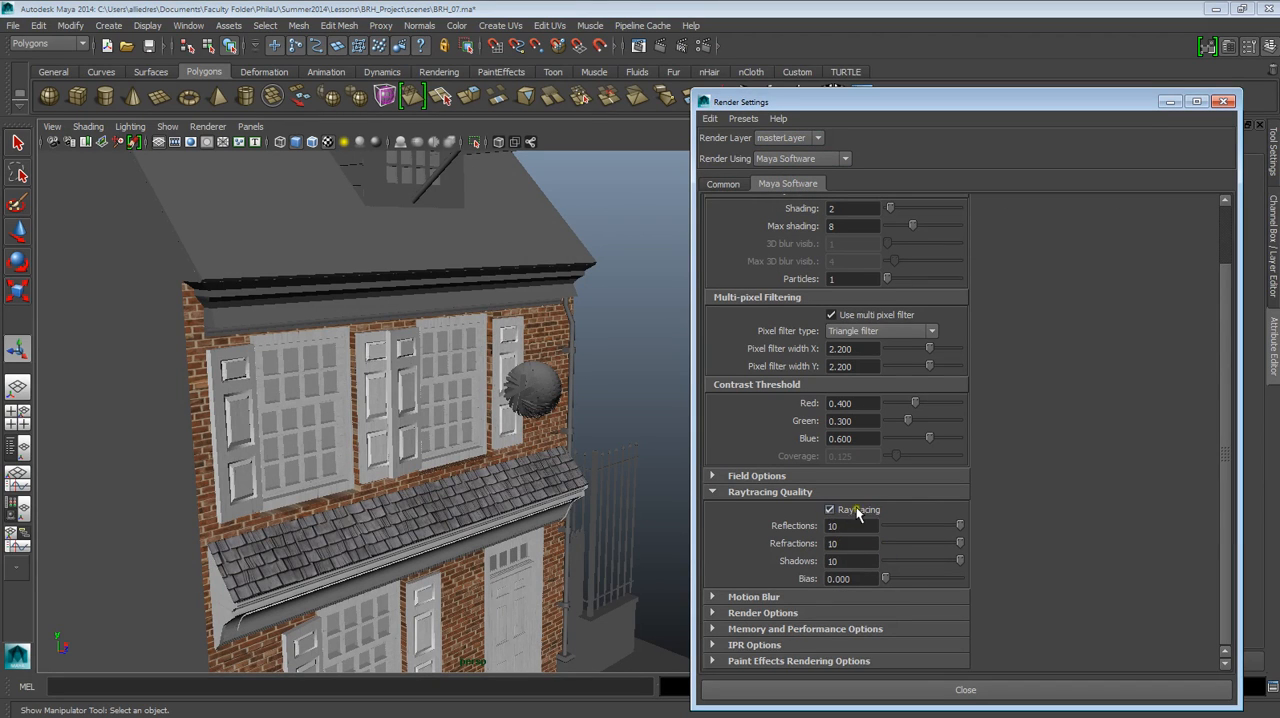
scroll(337, 437, "up", 4)
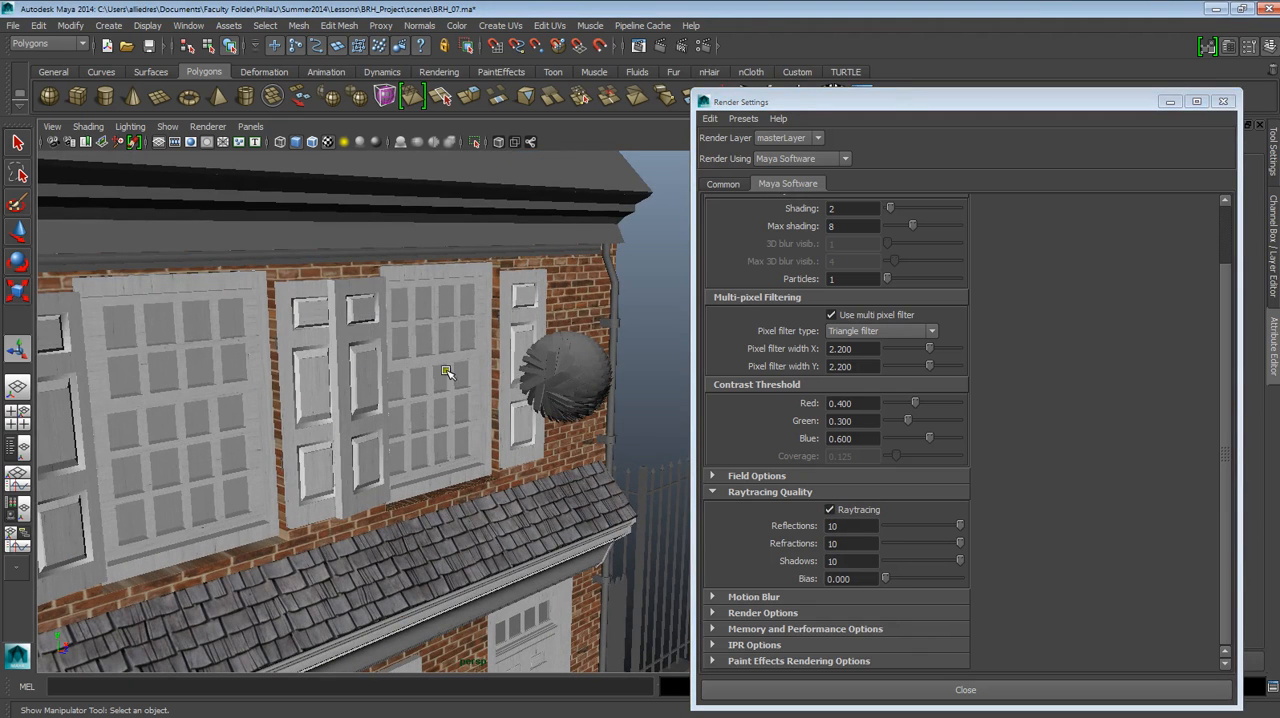
left_click(441, 378)
left_click(666, 328)
left_click(1222, 101)
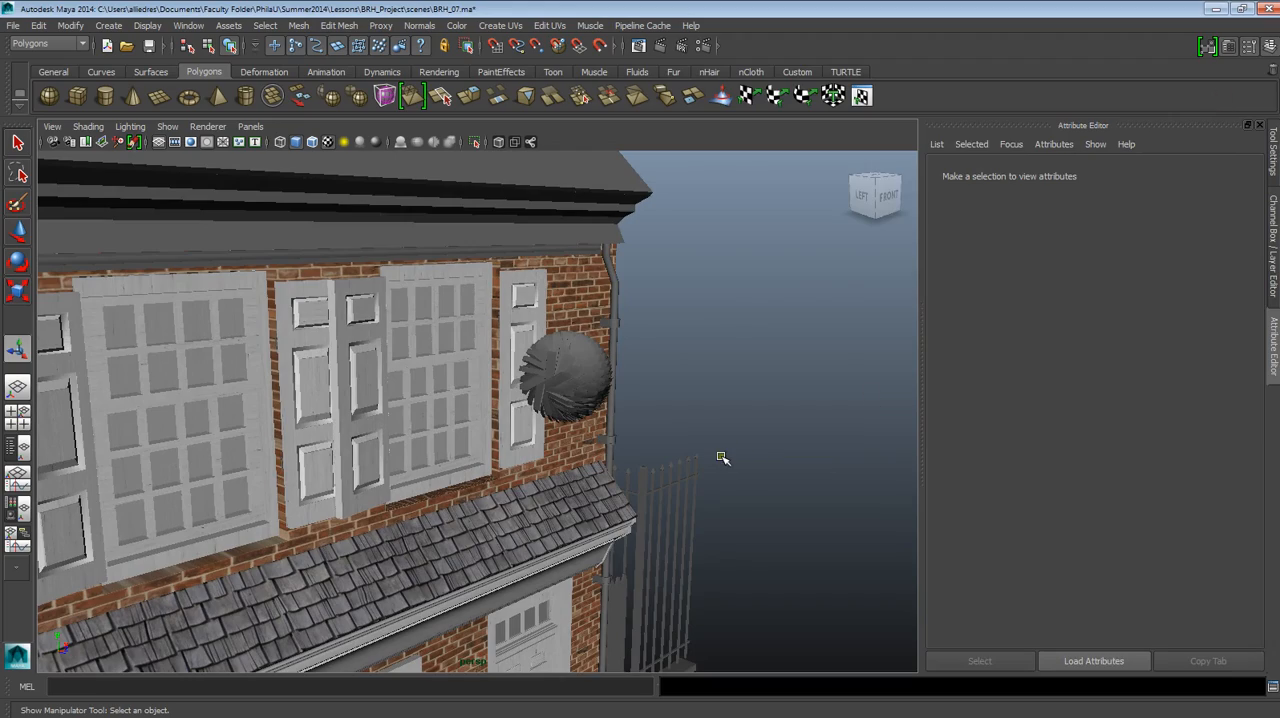
Examine the ground-floor shutter and door, and the upper windows and cornice, up close in the perspective view.
scroll(665, 455, "down", 3)
middle_click_drag(610, 457, 608, 401, "alt")
scroll(620, 466, "up", 5)
scroll(608, 401, "up", 1)
scroll(608, 401, "up", 3)
left_click_drag(611, 494, 580, 440, "alt")
scroll(637, 577, "up", 4)
scroll(620, 354, "down", 4)
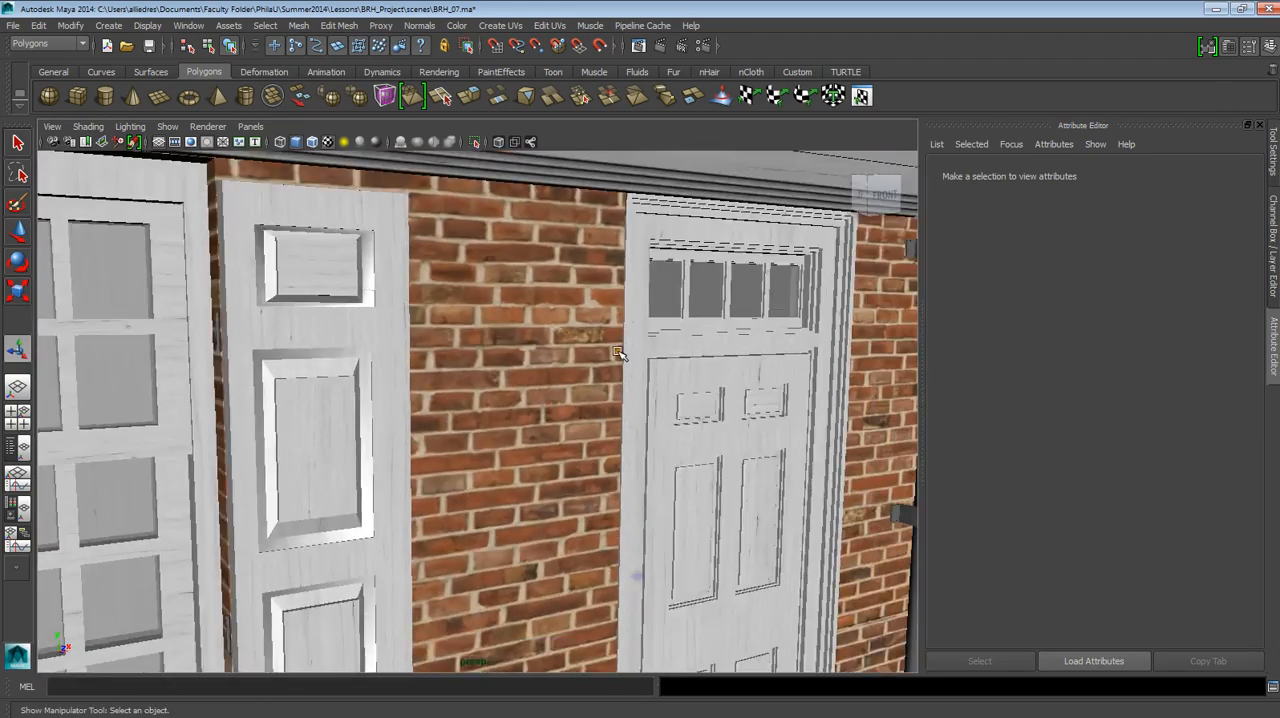
middle_click_drag(573, 264, 563, 600, "alt")
scroll(529, 306, "down", 4)
middle_click_drag(529, 306, 530, 515, "alt")
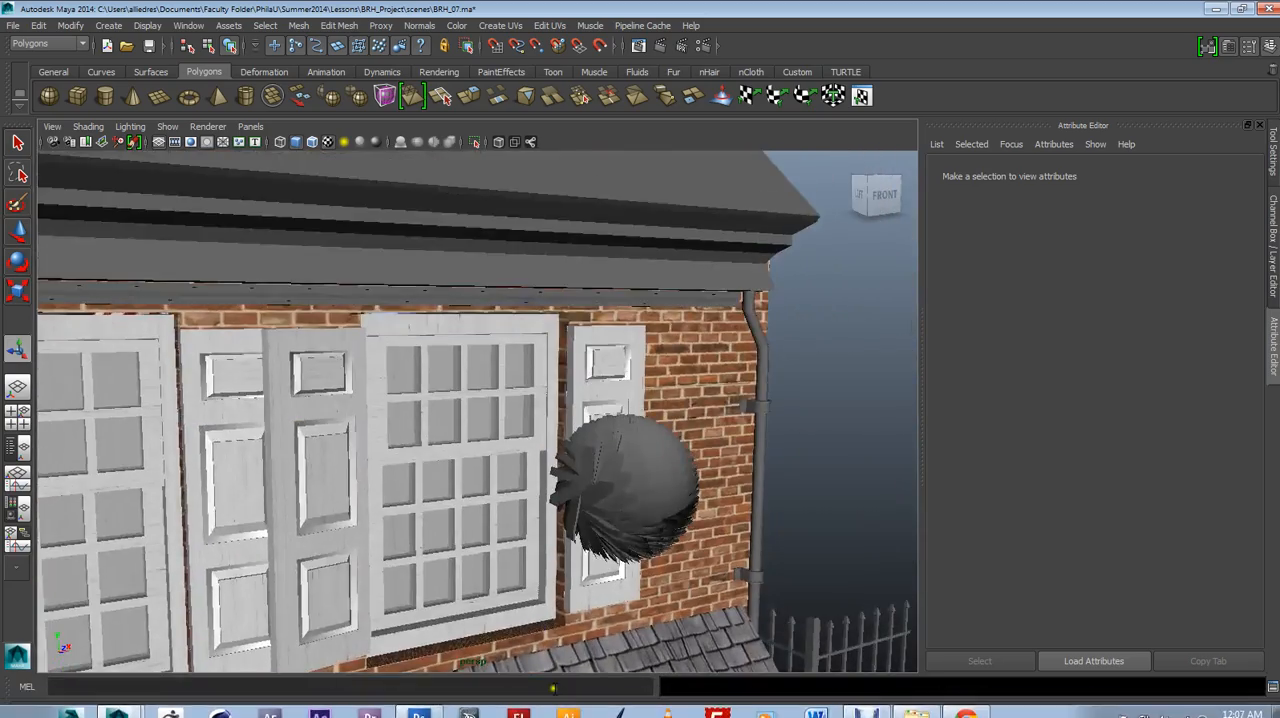
scroll(530, 515, "down", 1)
left_click_drag(530, 515, 672, 491, "alt")
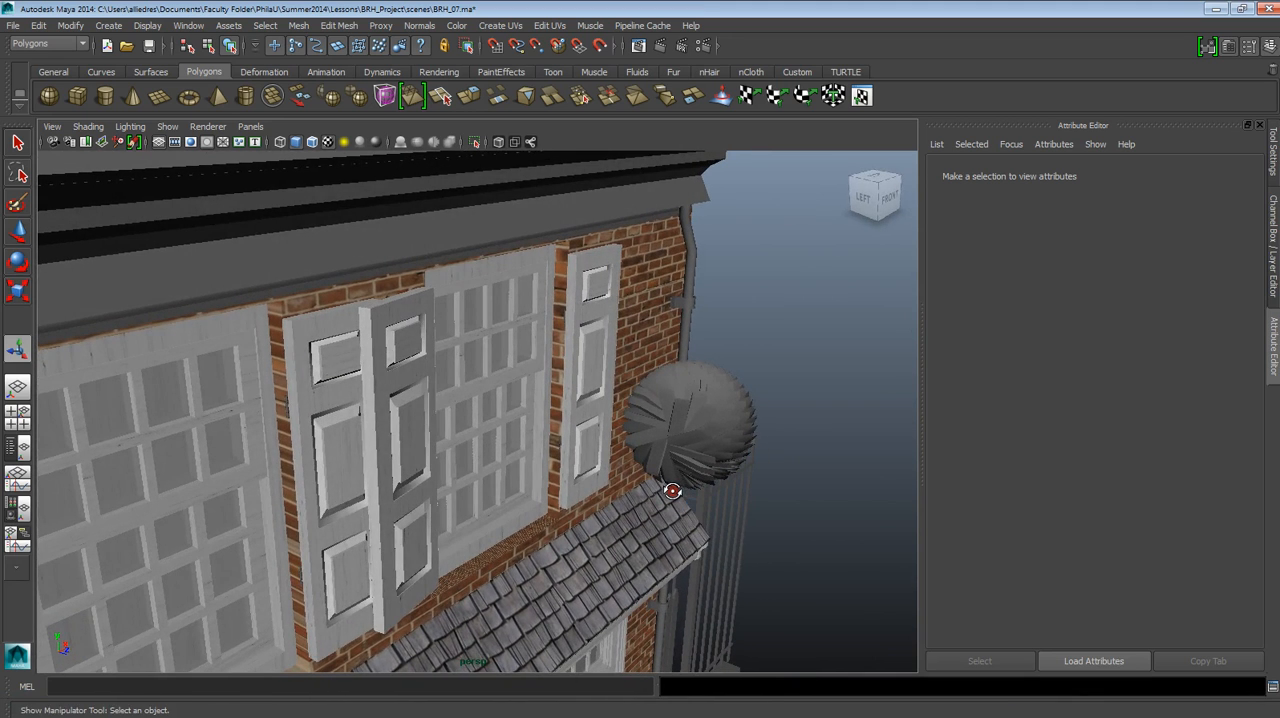
Review the image size preset in the common Render Settings and close the window to return to the upper facade.
left_click(704, 45)
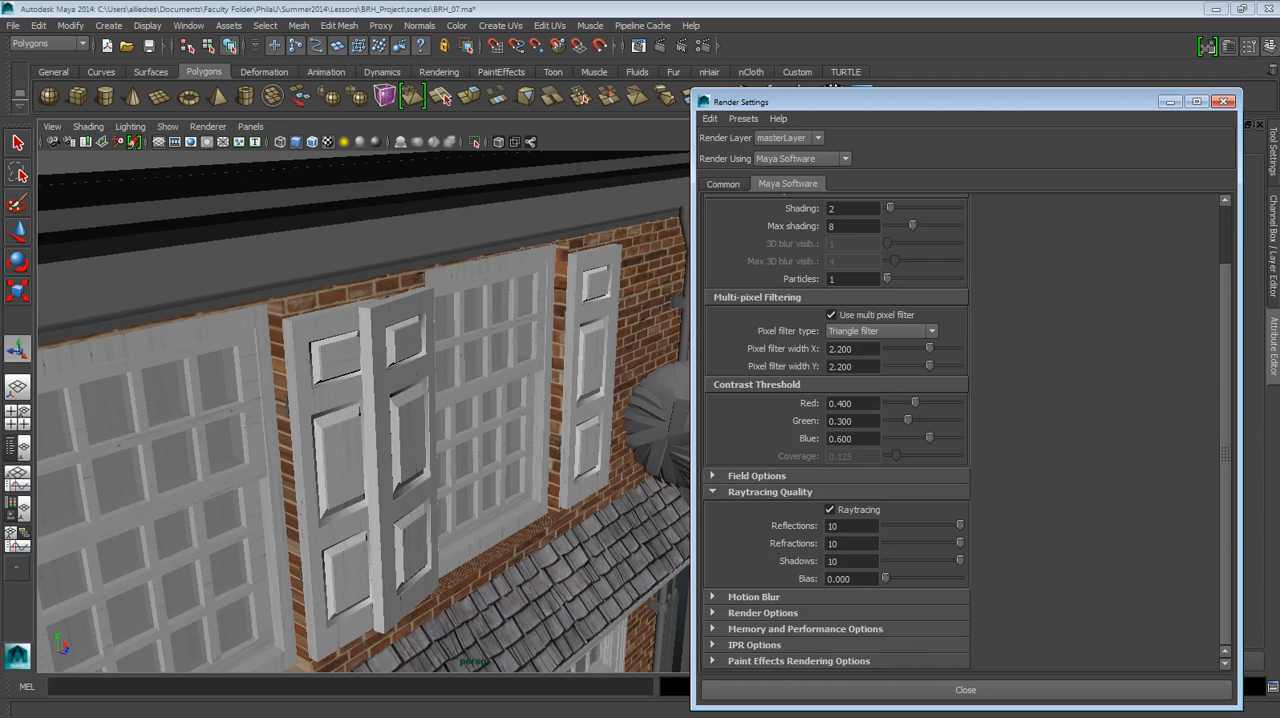
left_click(731, 184)
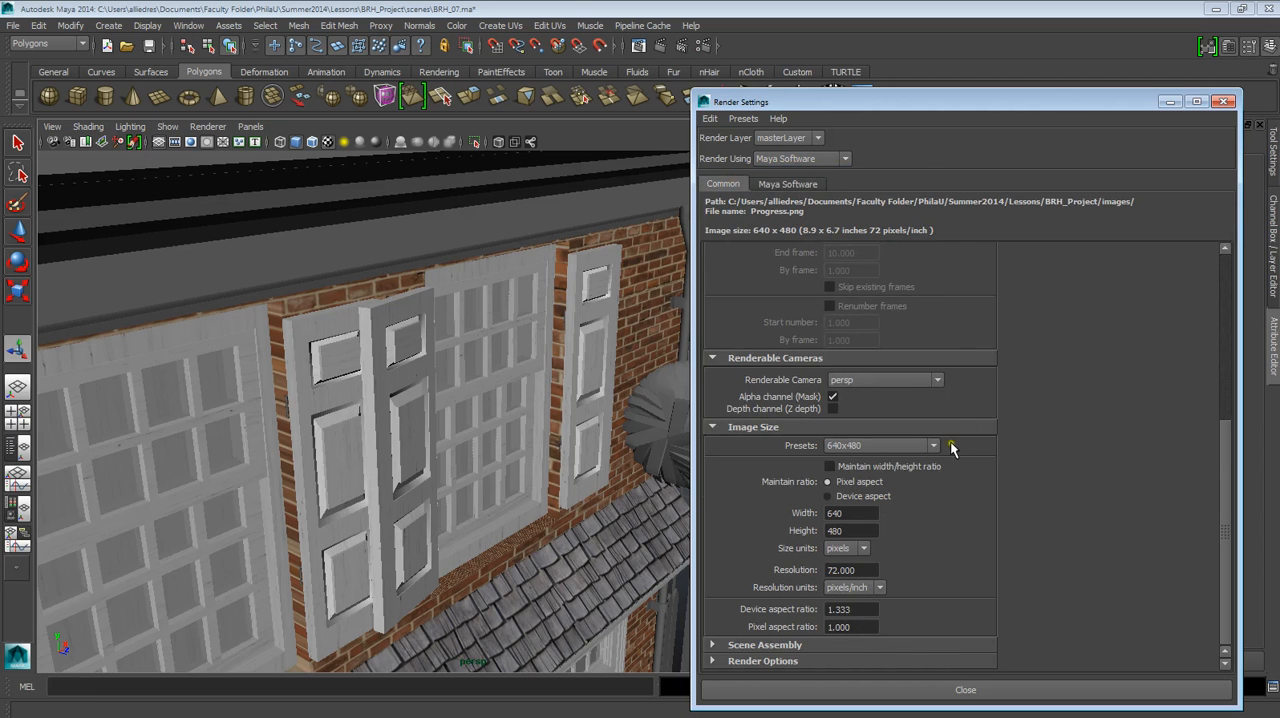
left_click(1230, 101)
left_click_drag(729, 329, 677, 349, "alt")
middle_click_drag(677, 349, 608, 368, "alt")
right_click_drag(606, 370, 586, 448, "alt")
left_click_drag(620, 454, 611, 455, "alt")
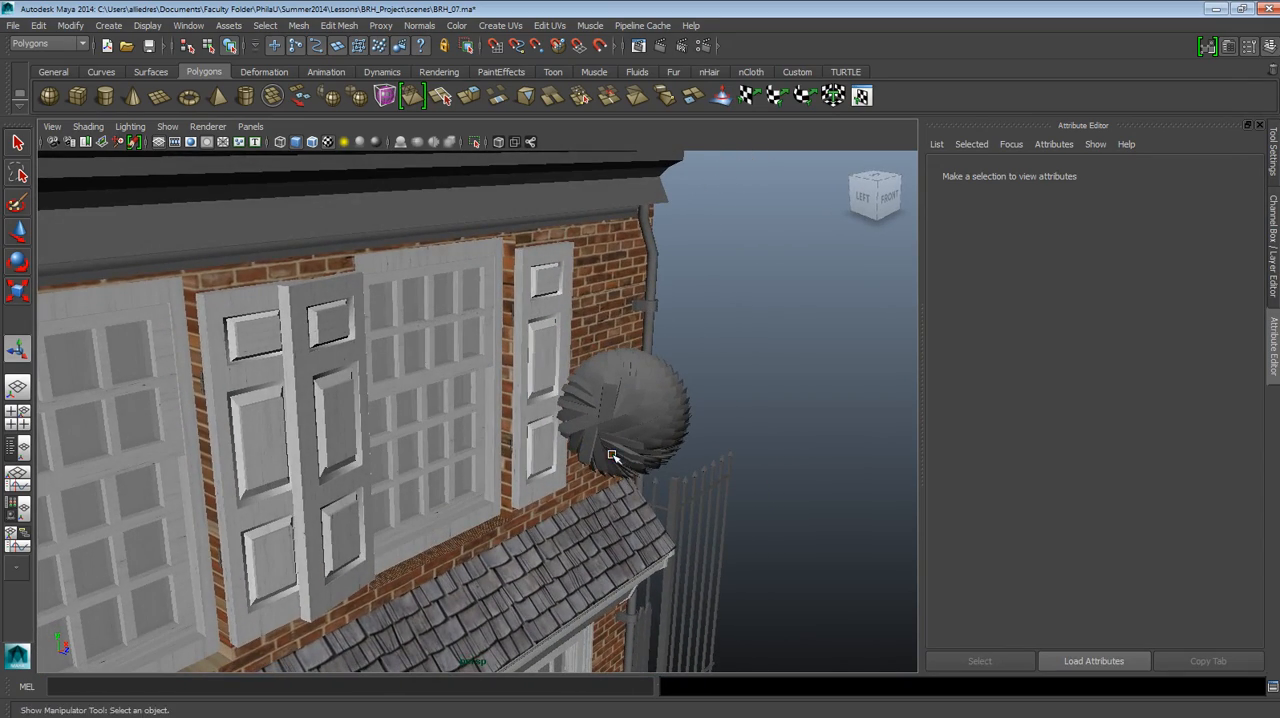